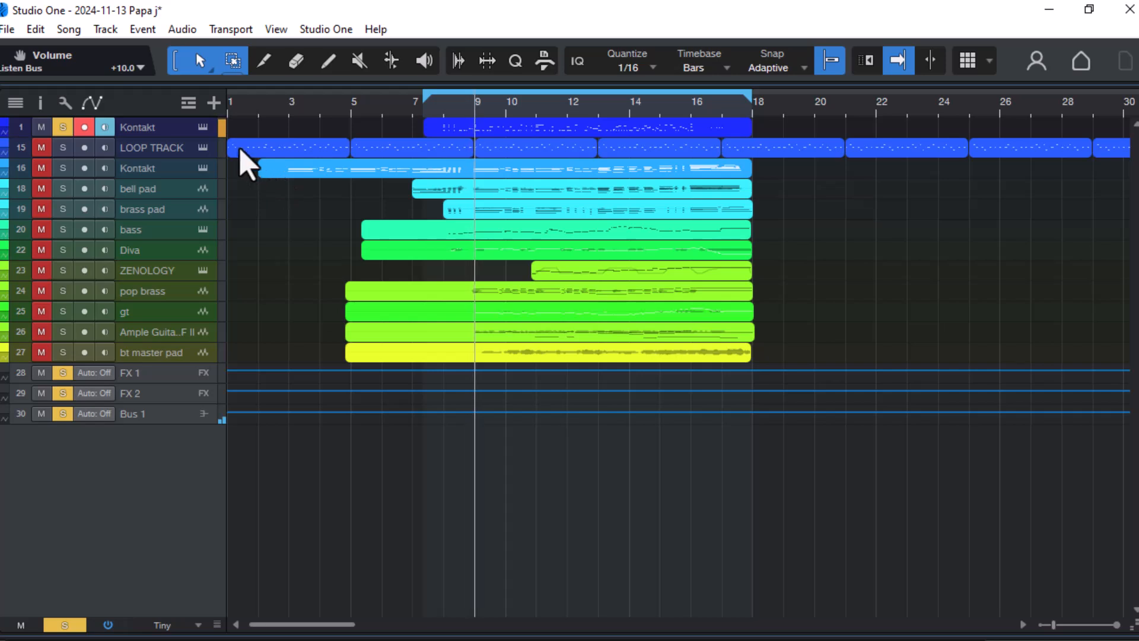
- Rename the first Kontakt track as addictive drum
double_click(142, 127)
text(additive dr)
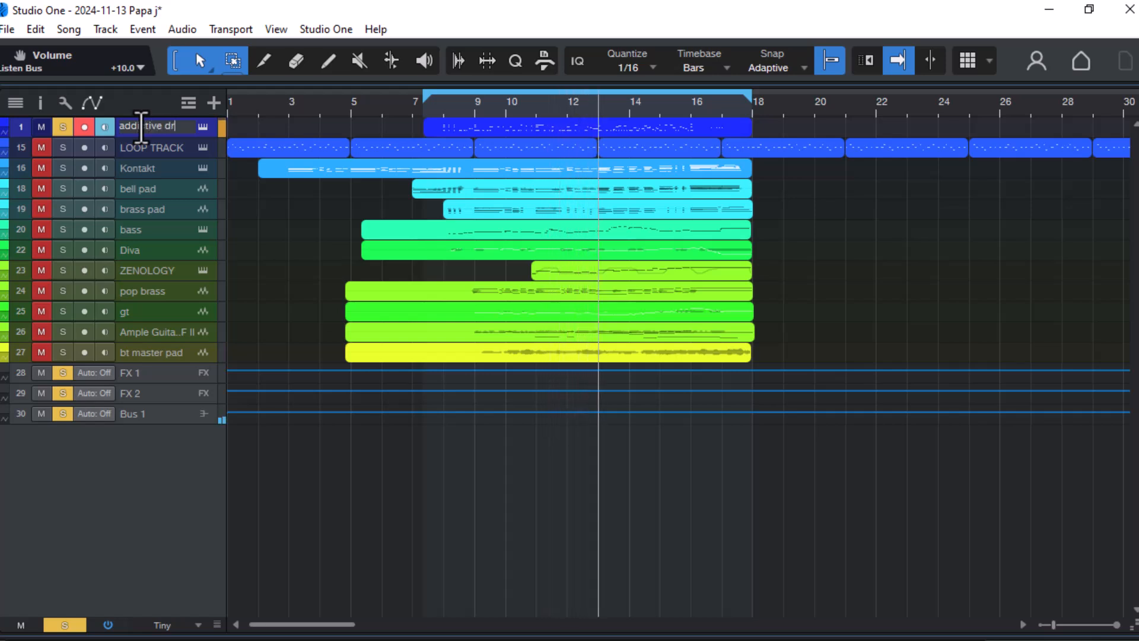
text(um)
key(Return)
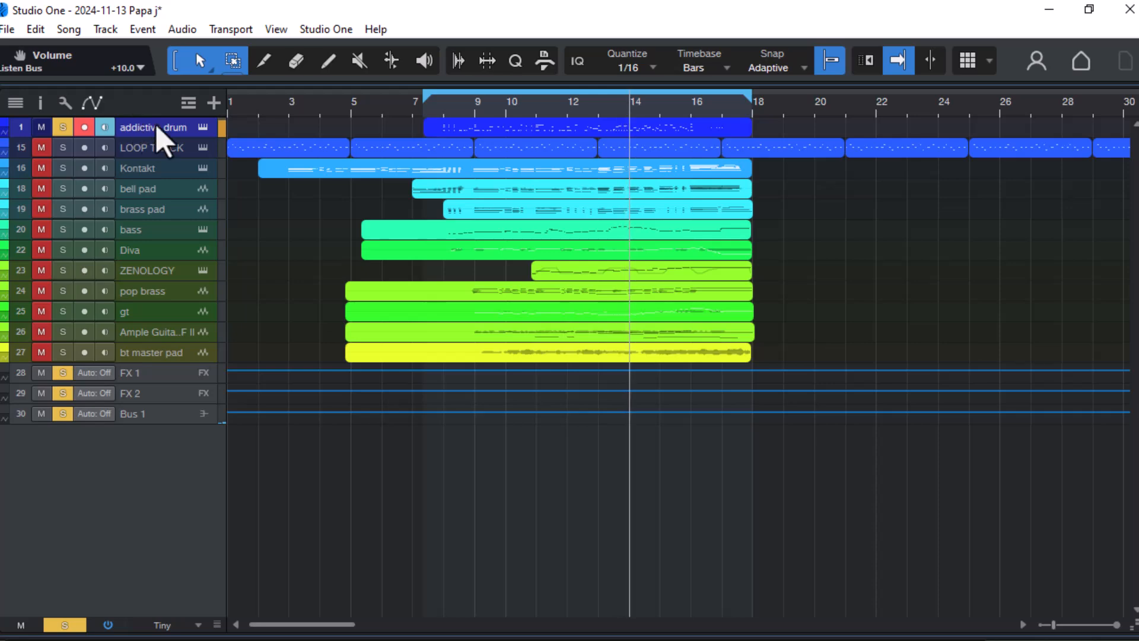
- Open the addictive drum track's instrument, look over its kit pieces and bring up the Tom 1 edit view
click(203, 127)
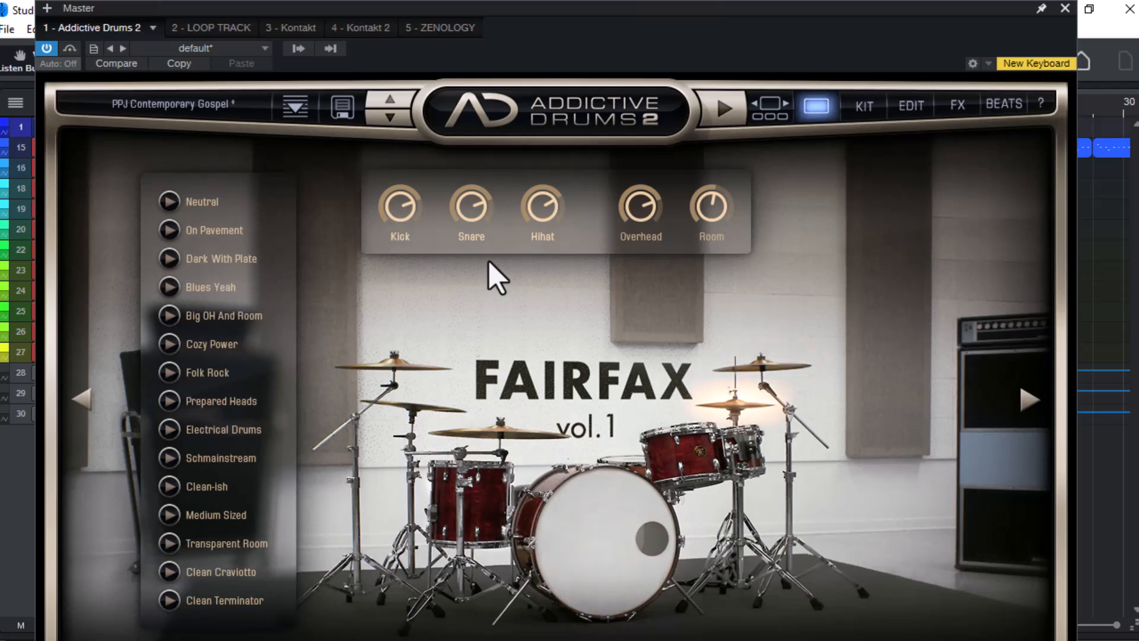
click(864, 107)
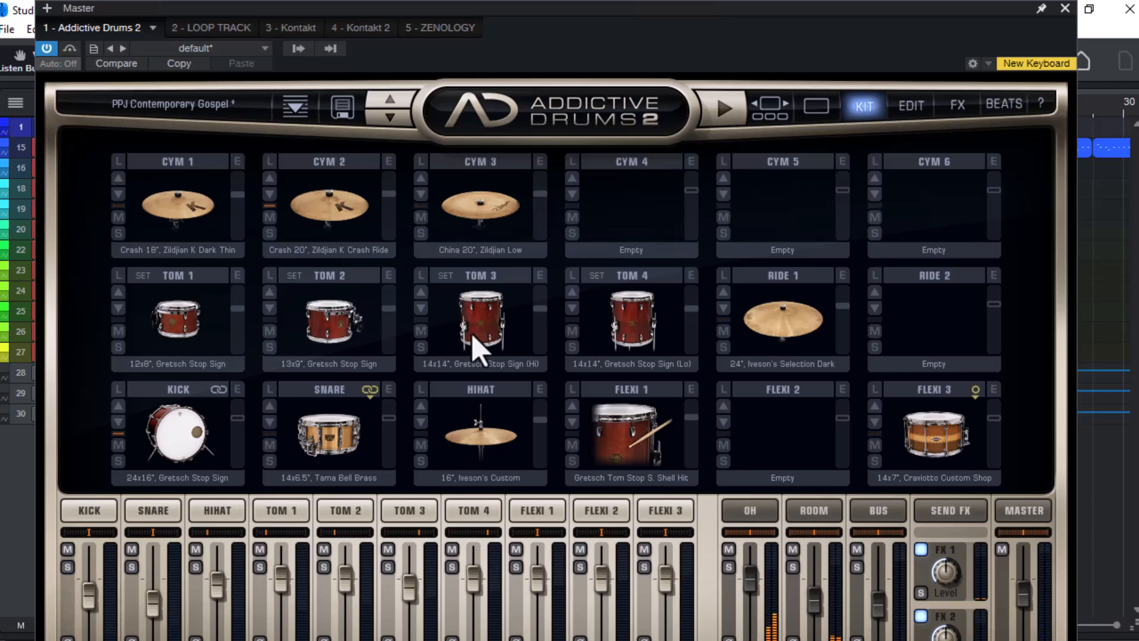
click(916, 104)
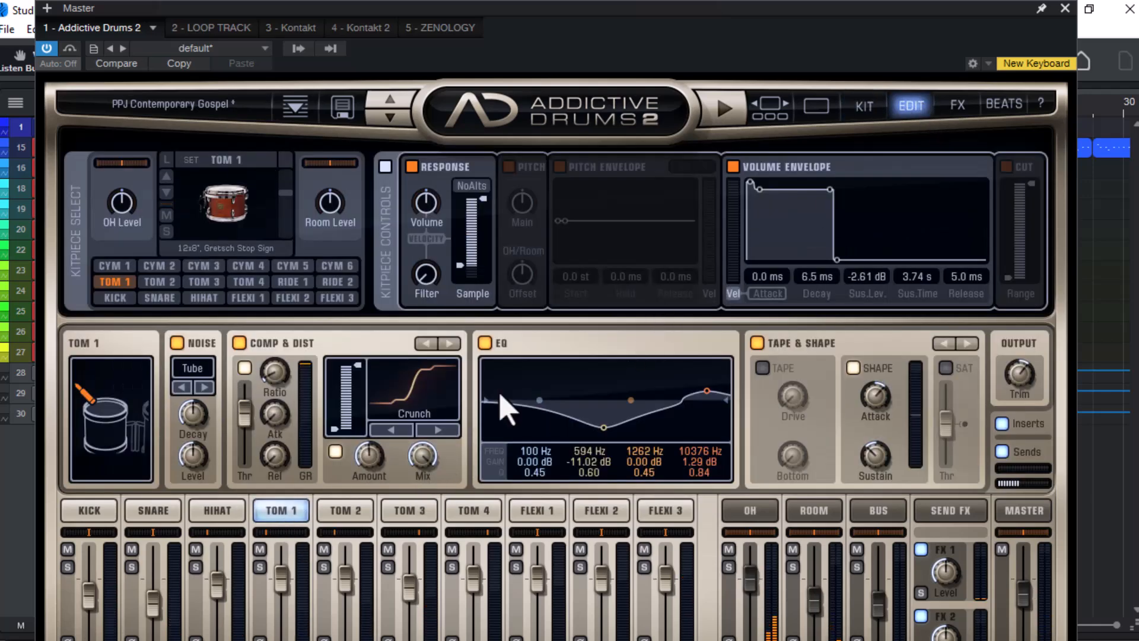
- Shape Tom 1's EQ low end with a boost at about 128 Hz, 4.19 dB, Q 0.51, and a 6 Hz low cut at Q 0.23
drag(539, 402, 547, 388)
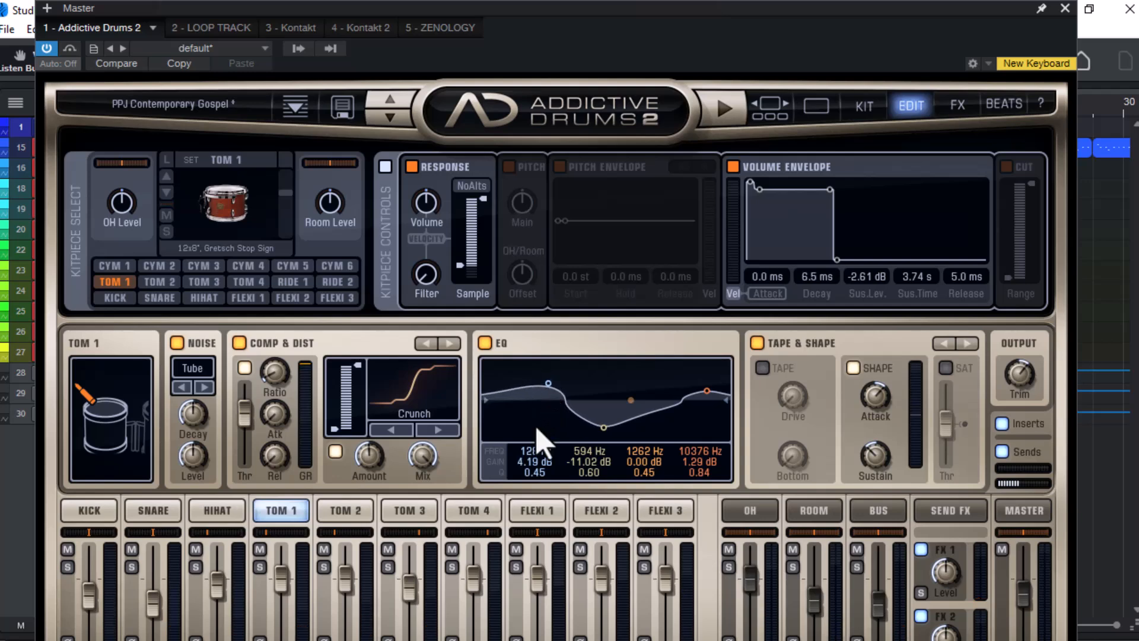
mouse_move(527, 476)
mouse_down()
mouse_move(543, 475)
mouse_move(540, 492)
mouse_up()
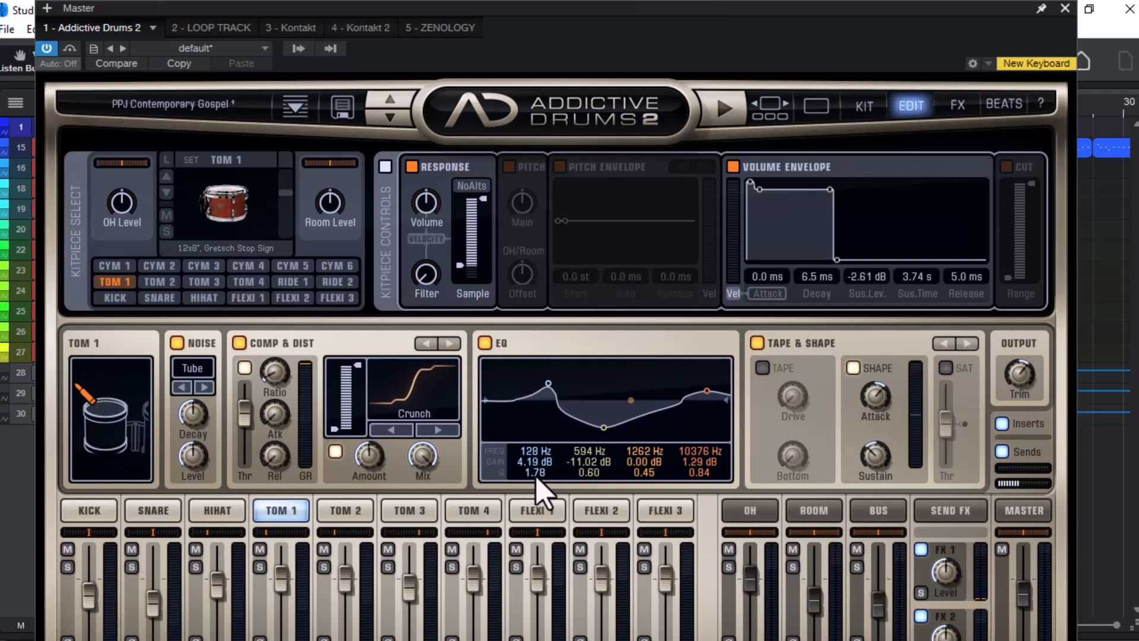
drag(484, 398, 483, 421)
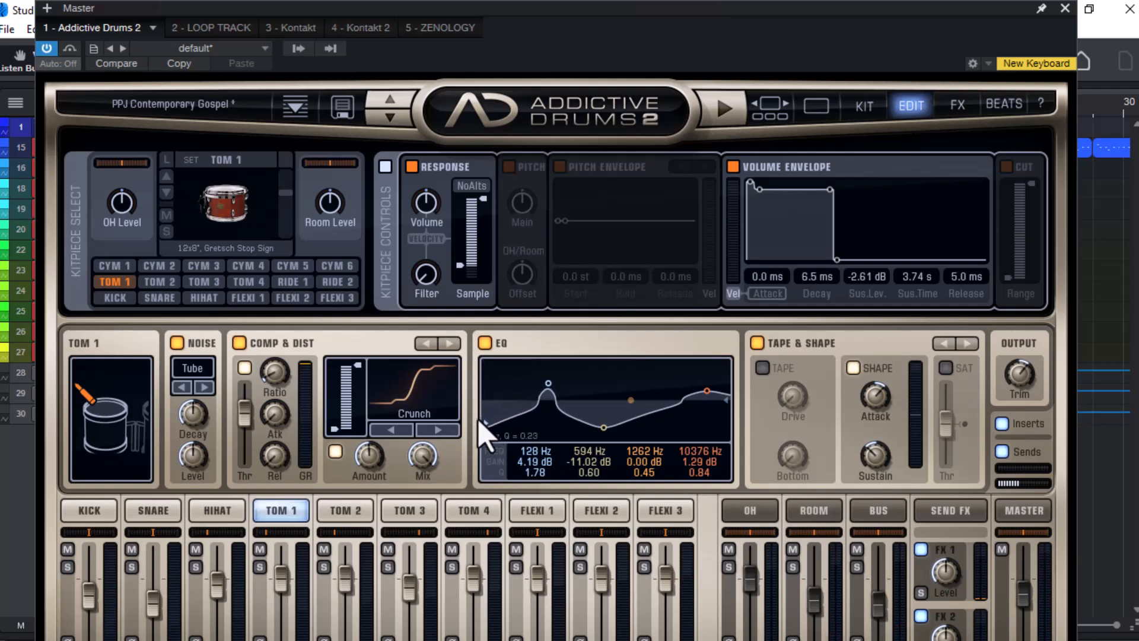
drag(531, 475, 500, 472)
- Move Tom 1's EQ bands to about 566 Hz at -11.75 dB, 7529 Hz at 3.18 dB and 168 Hz at 5.11 dB
drag(604, 427, 602, 428)
drag(705, 392, 692, 385)
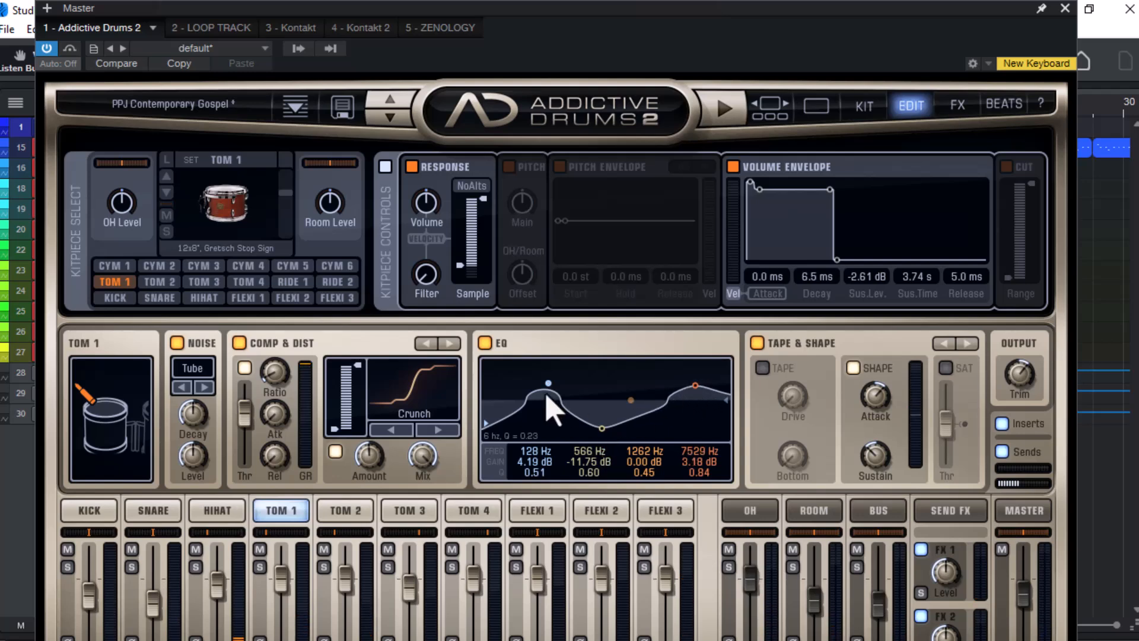
drag(545, 383, 556, 383)
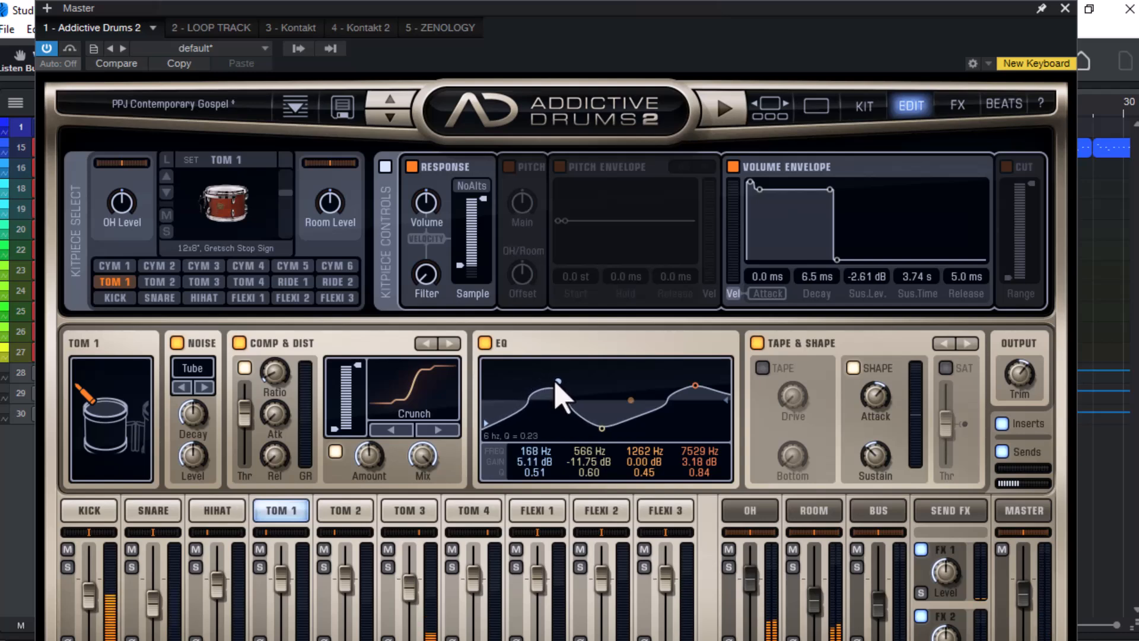
- Set Tom 2's low EQ band to about 231 Hz at 7.25 dB and its low cut to 15 Hz with Q 0.58
click(345, 521)
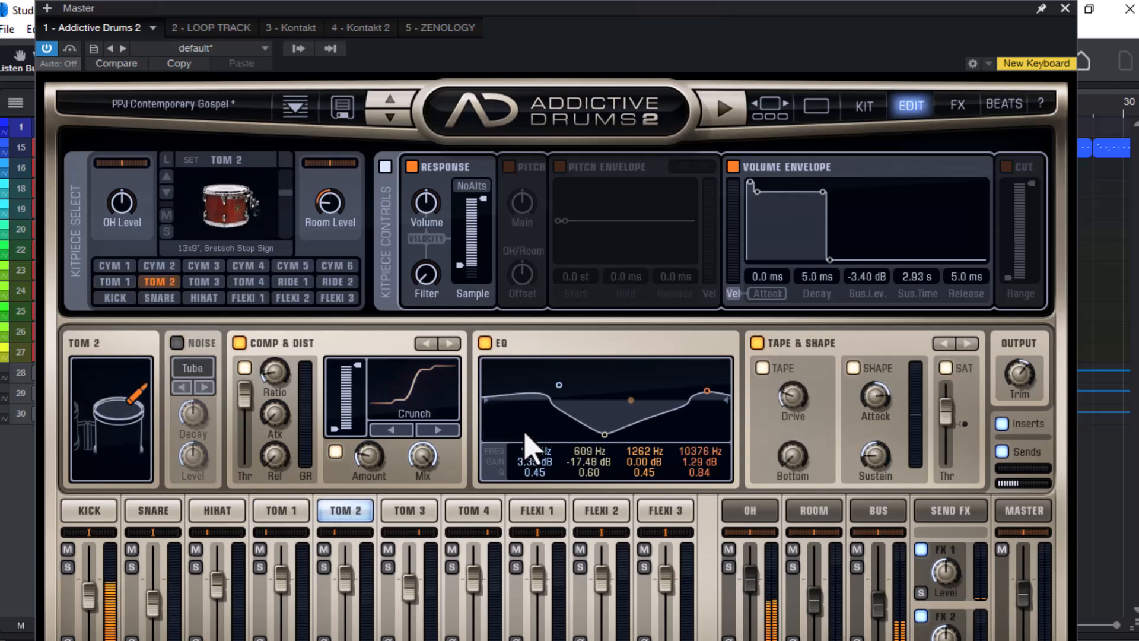
drag(559, 385, 569, 378)
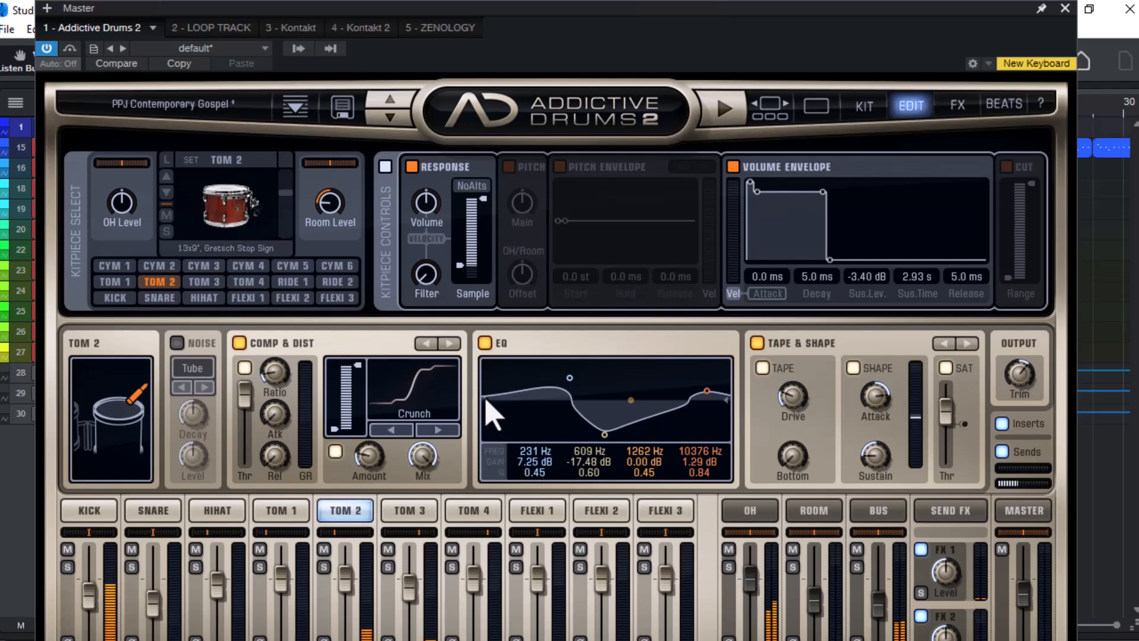
drag(490, 403, 492, 408)
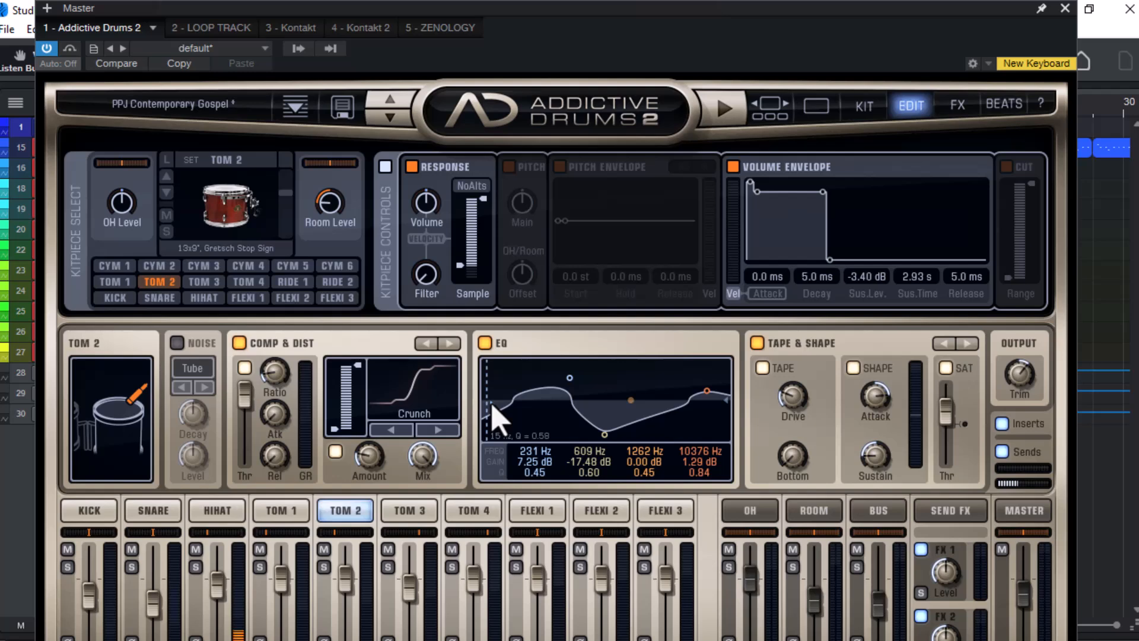
- Compare the channel and EQ settings of Tom 3 and Tom 4
click(428, 509)
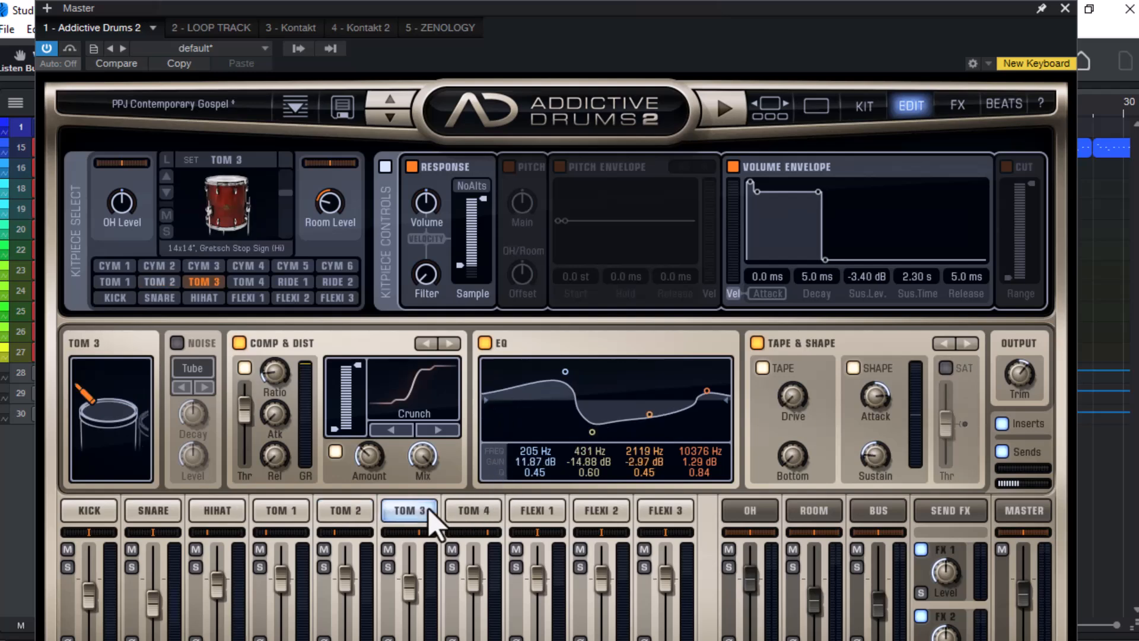
click(456, 514)
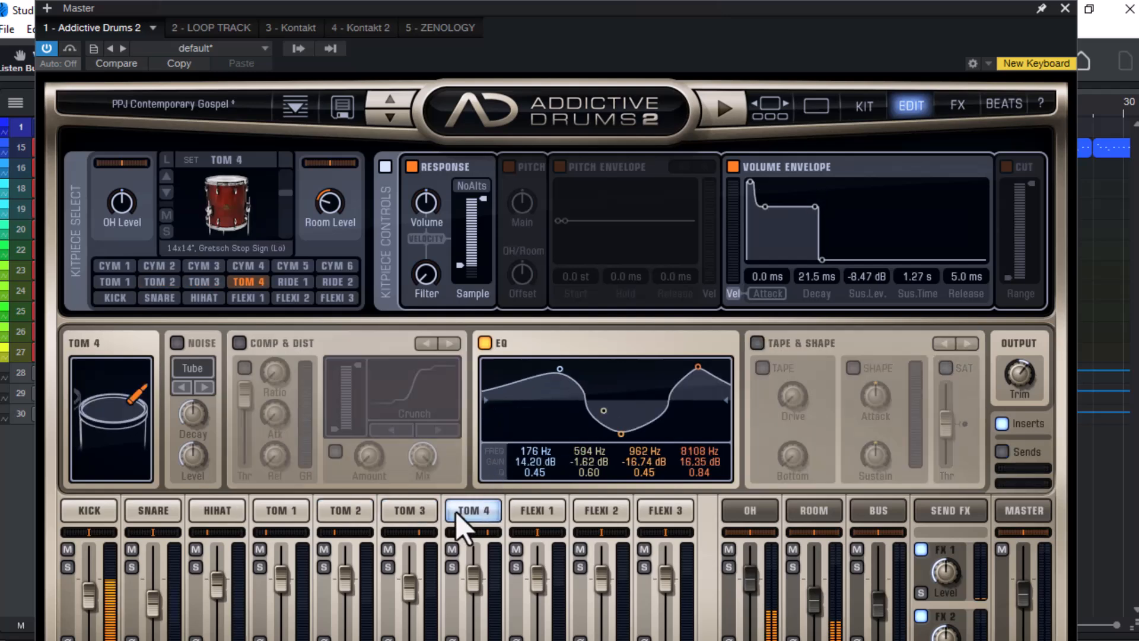
click(423, 514)
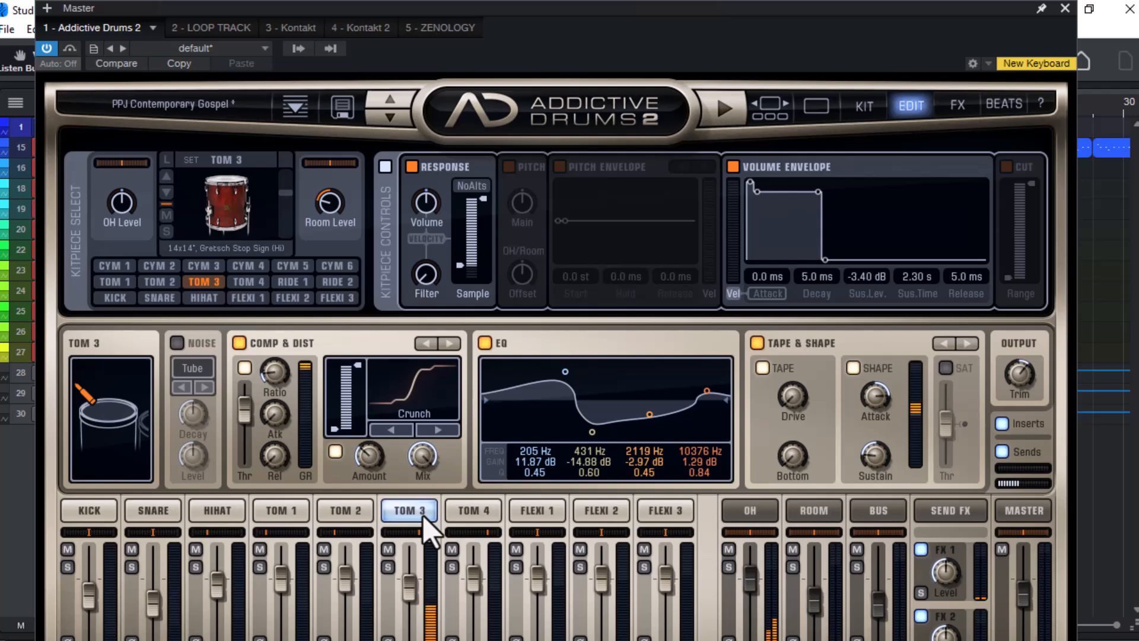
- Boost the kick's EQ at about 100 Hz by 7.84 dB and 5545 Hz by 7.25 dB, and try out its Shape sustain
click(106, 519)
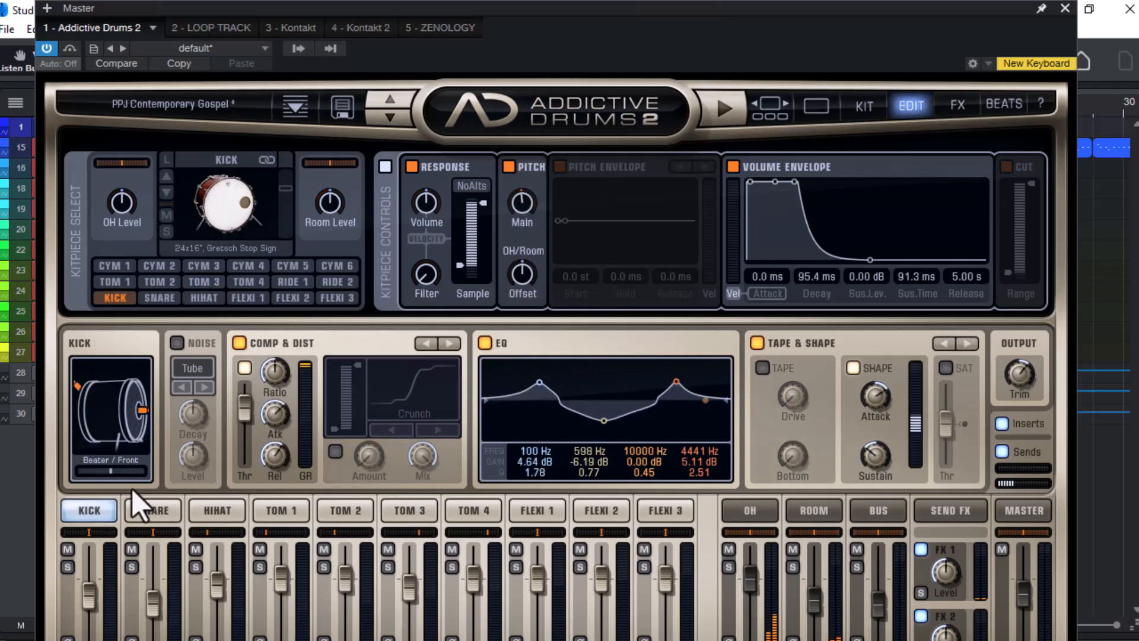
drag(672, 375, 665, 375)
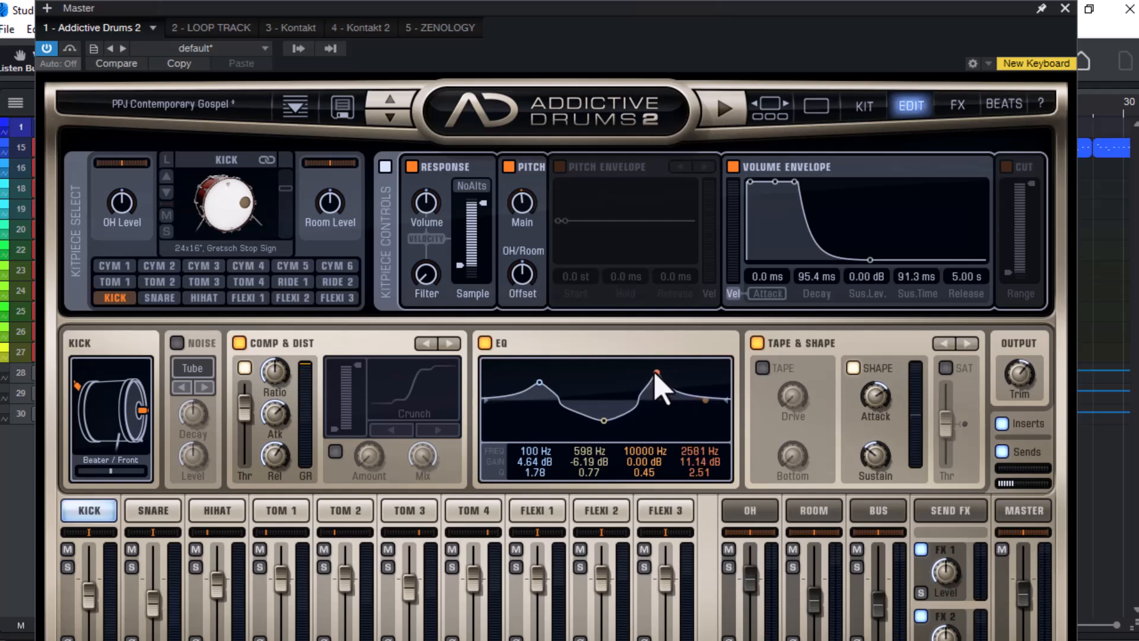
drag(658, 373, 684, 378)
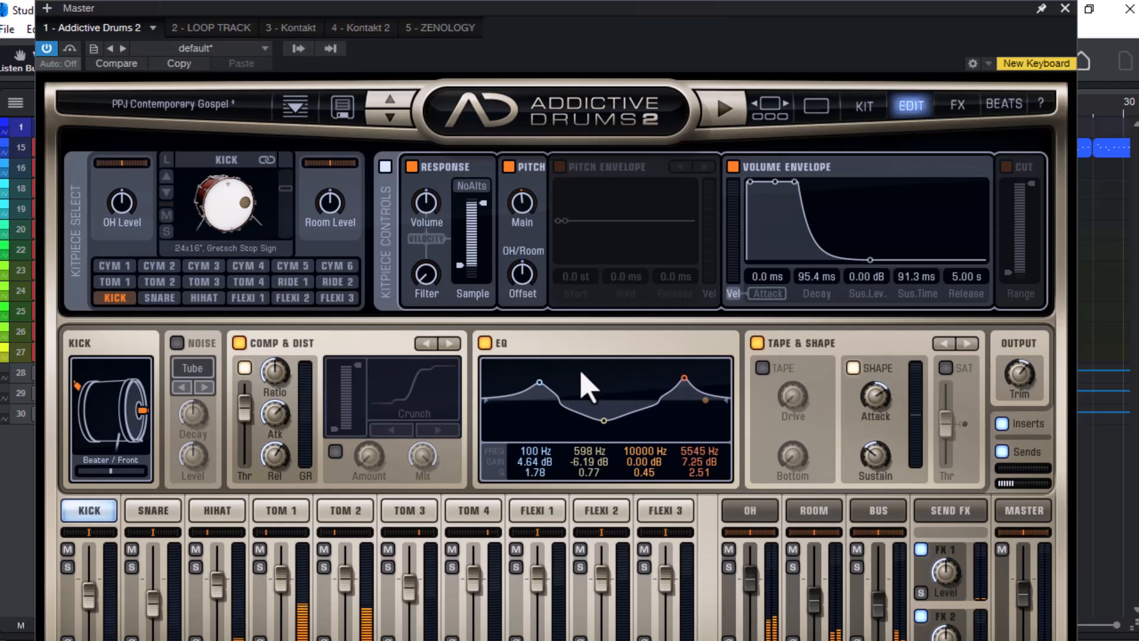
drag(537, 380, 540, 380)
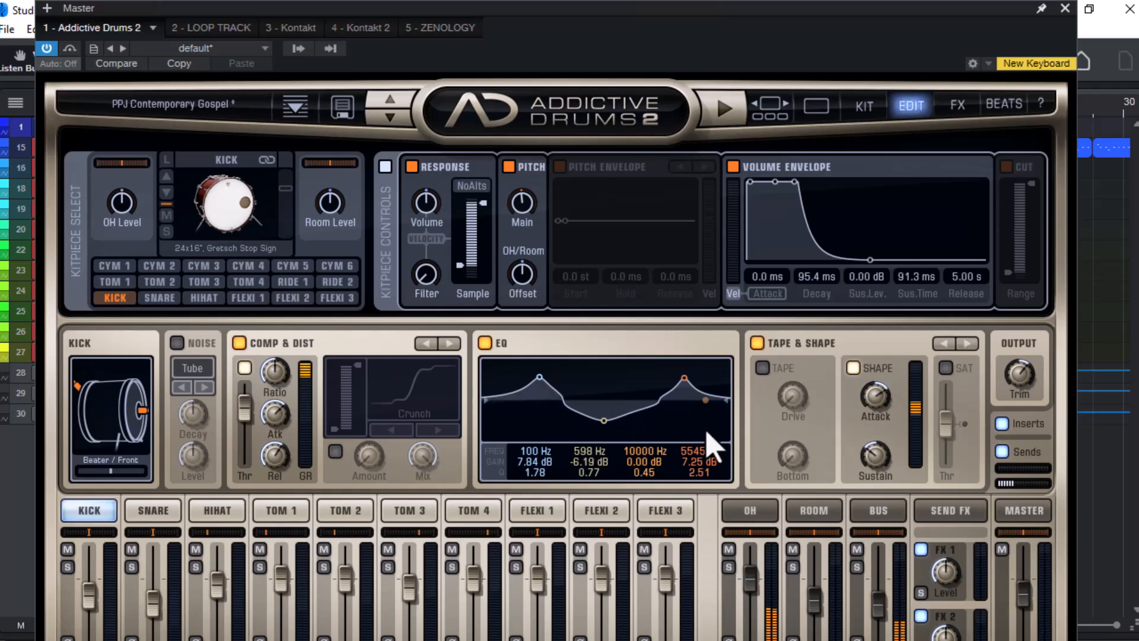
drag(874, 459, 861, 349)
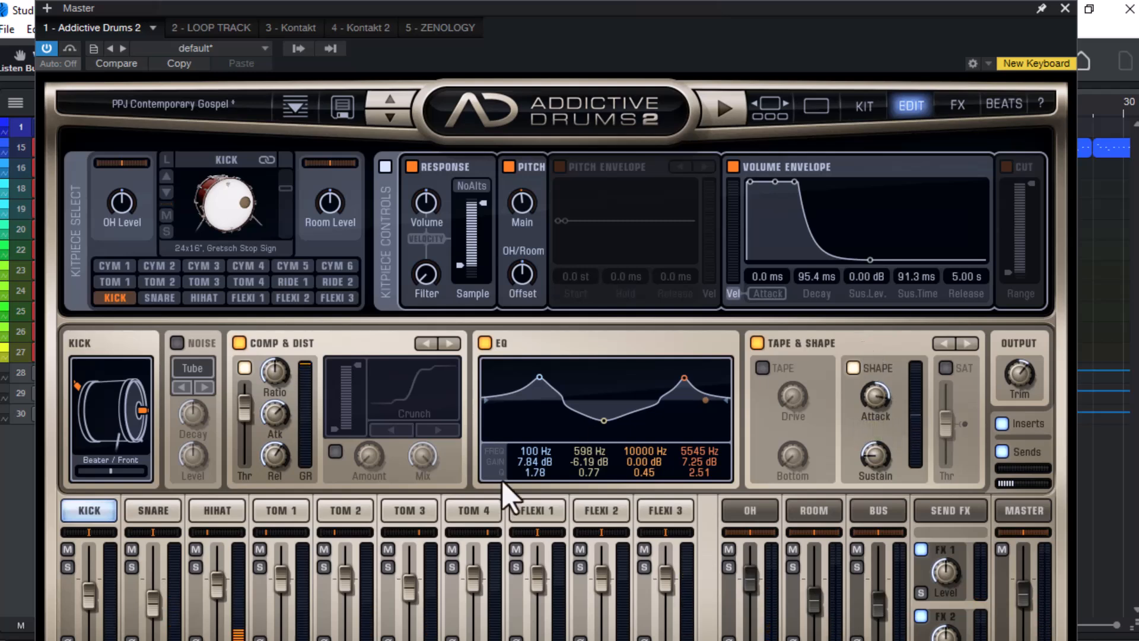
- Try high and low Shape sustain amounts on Tom 1 and set its Shape attack to 52%
click(277, 512)
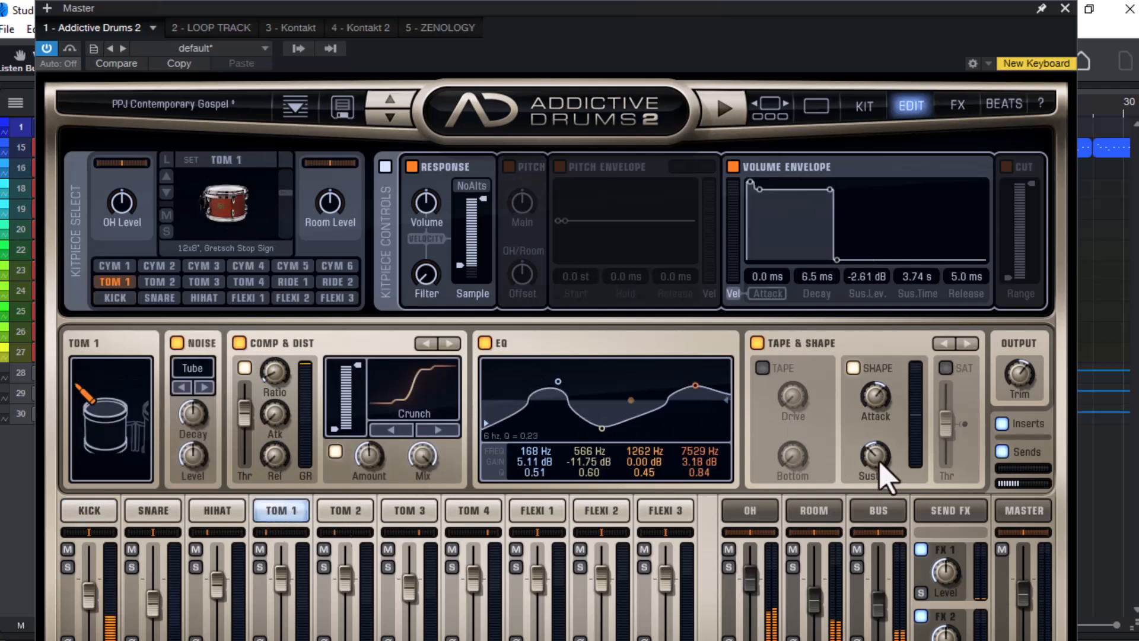
drag(902, 389, 902, 356)
drag(895, 295, 894, 310)
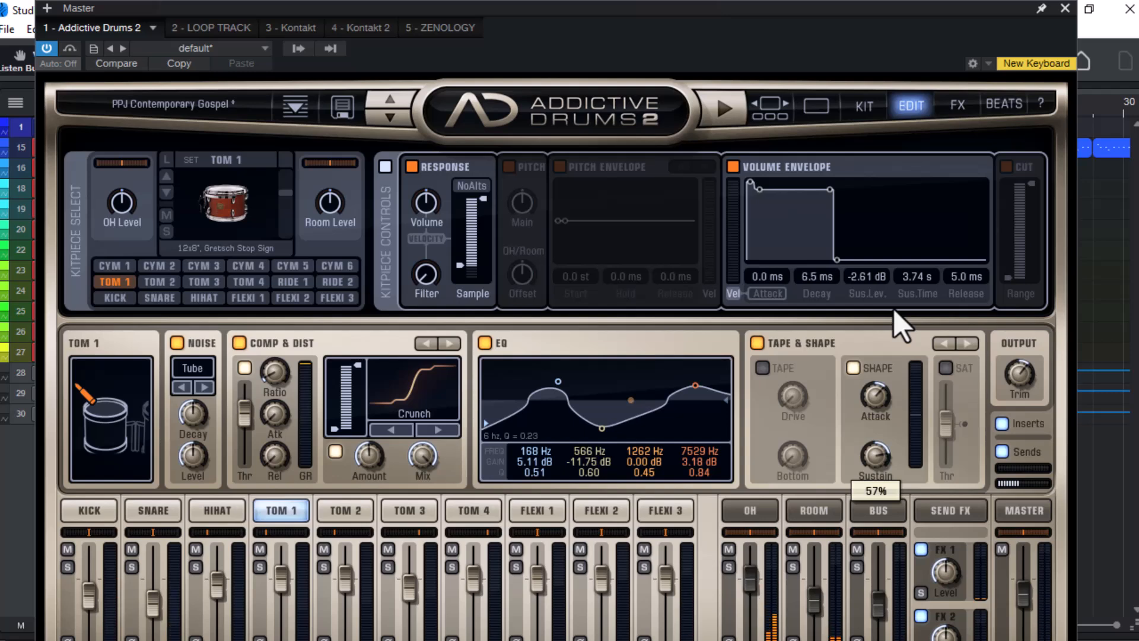
drag(895, 309, 885, 425)
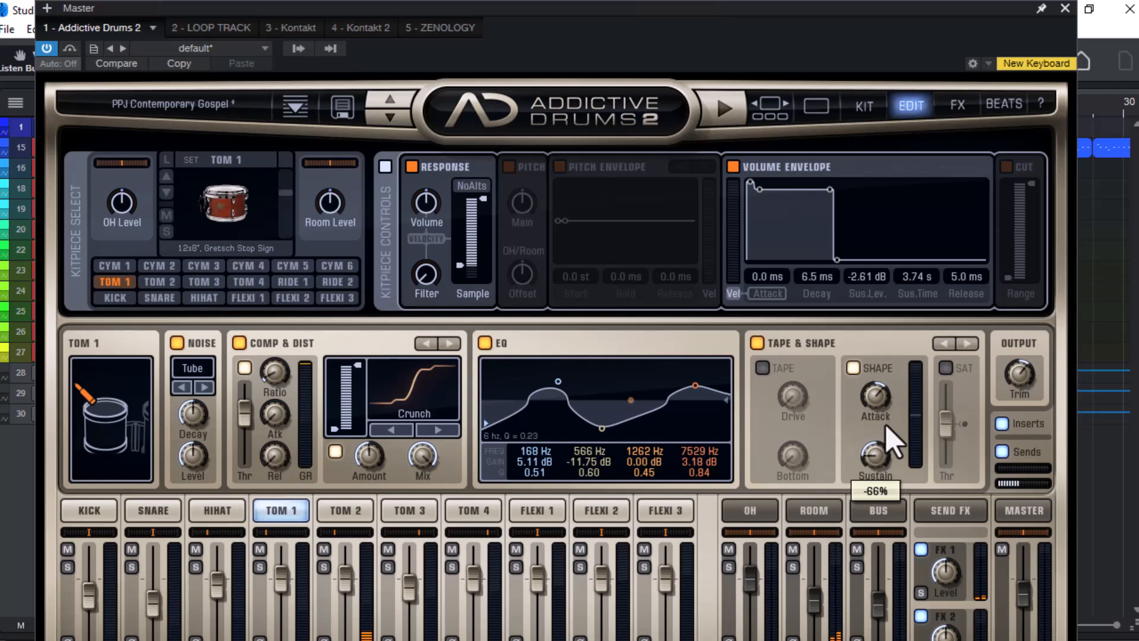
mouse_move(877, 382)
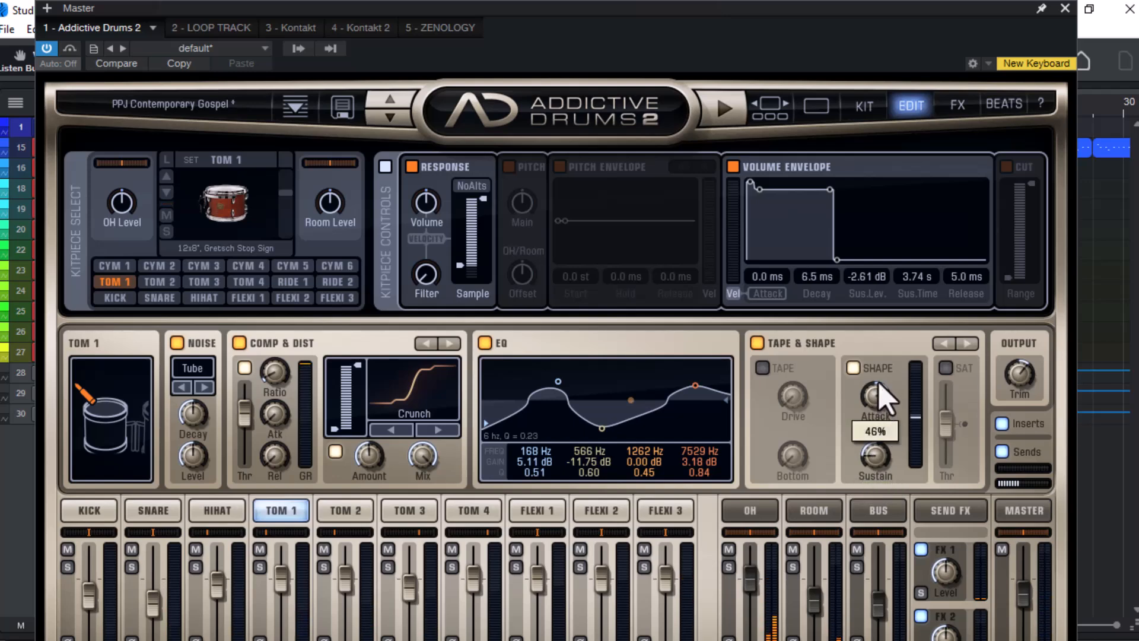
scroll(886, 397, up, 3)
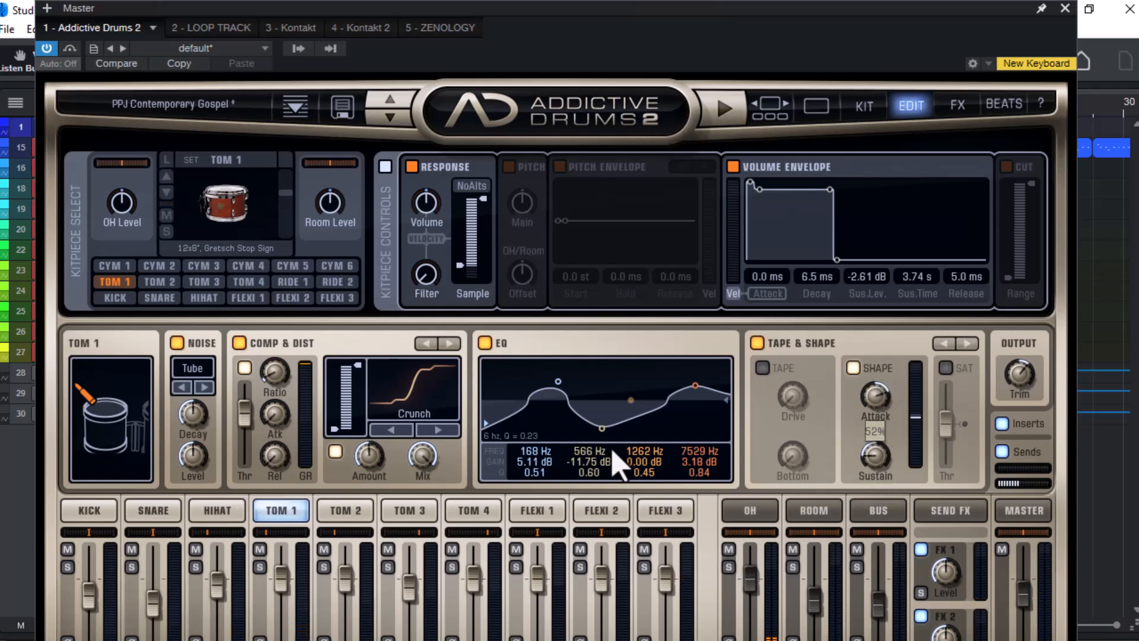
- Check Tom 2's settings and adjust the Tape Bottom amount on Tom 3
click(350, 511)
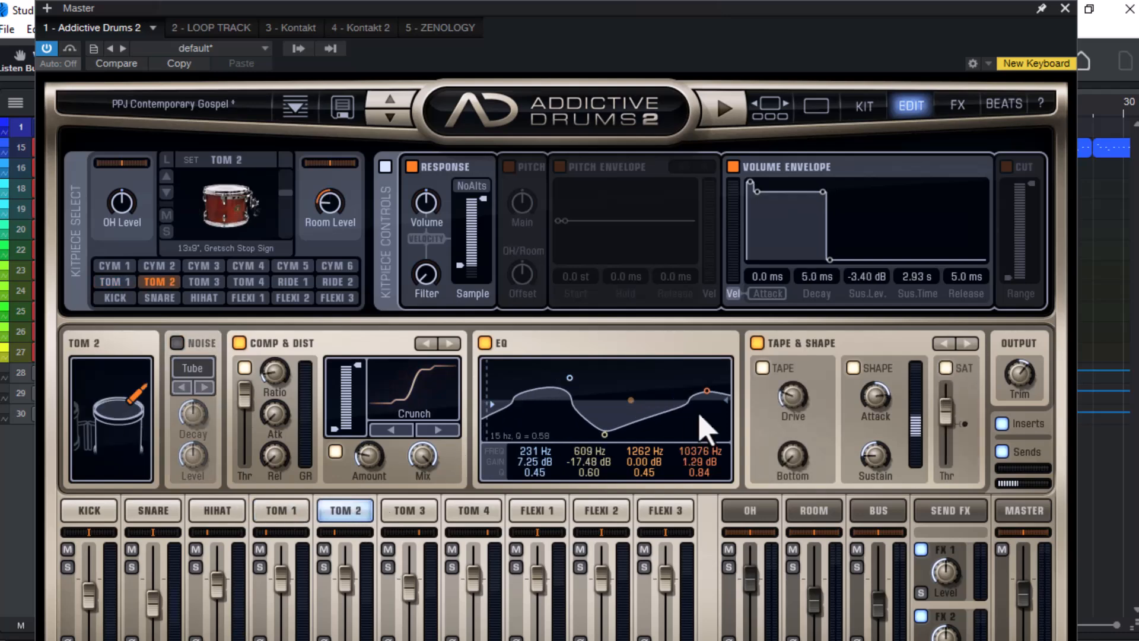
click(419, 508)
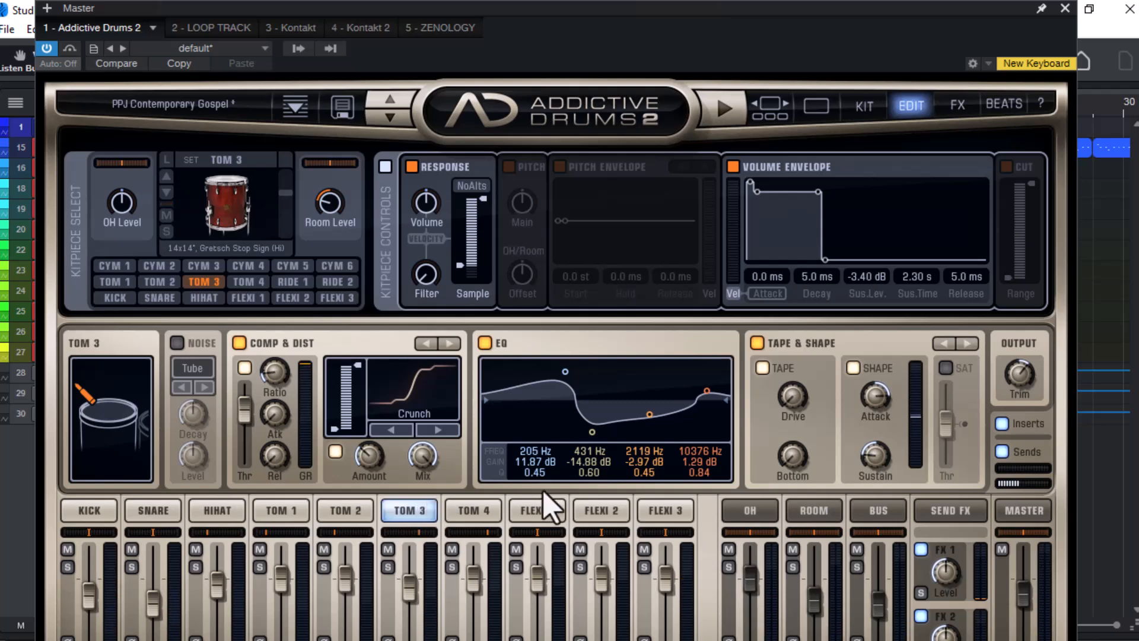
drag(784, 454, 789, 438)
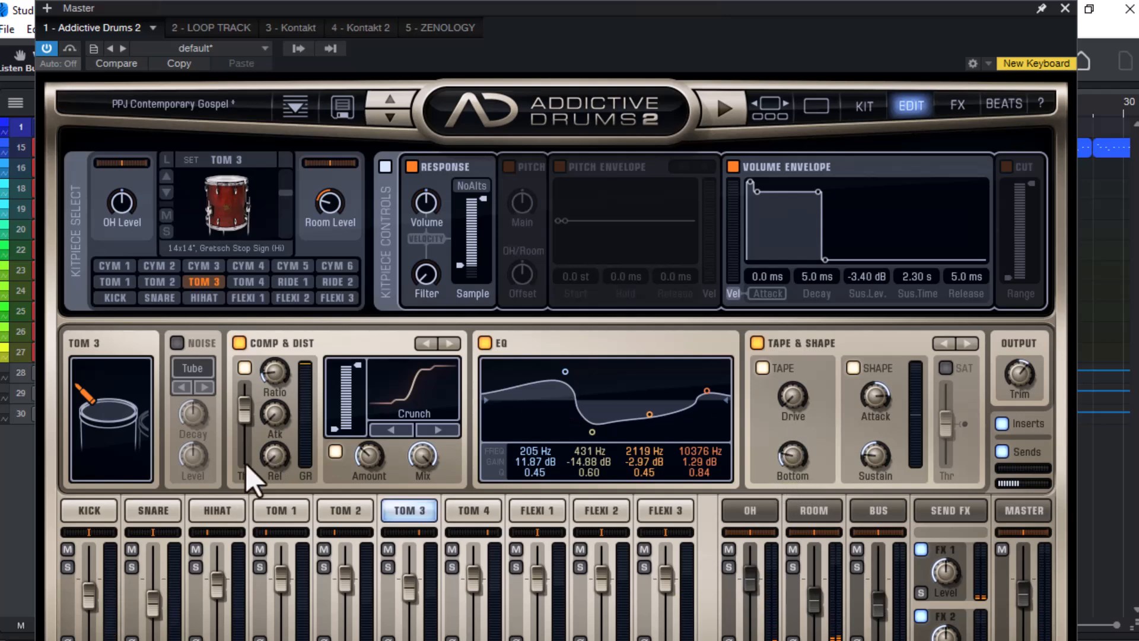
- Check the snare's Shape settings and save the kit by overwriting the PPJ Contemporary Gospel preset
click(155, 511)
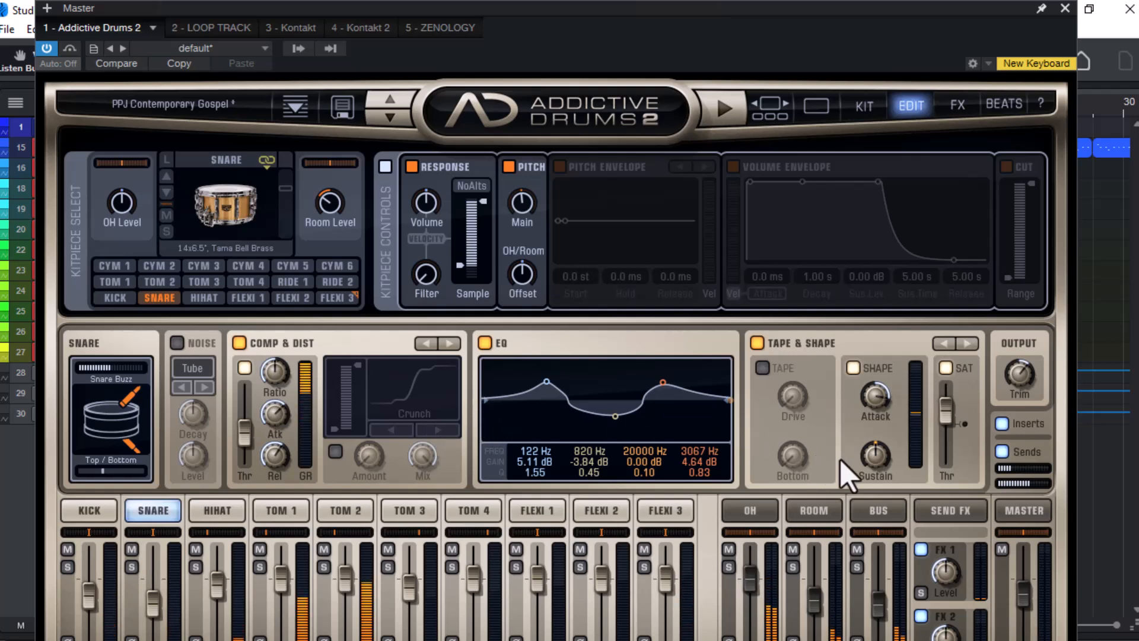
mouse_move(873, 465)
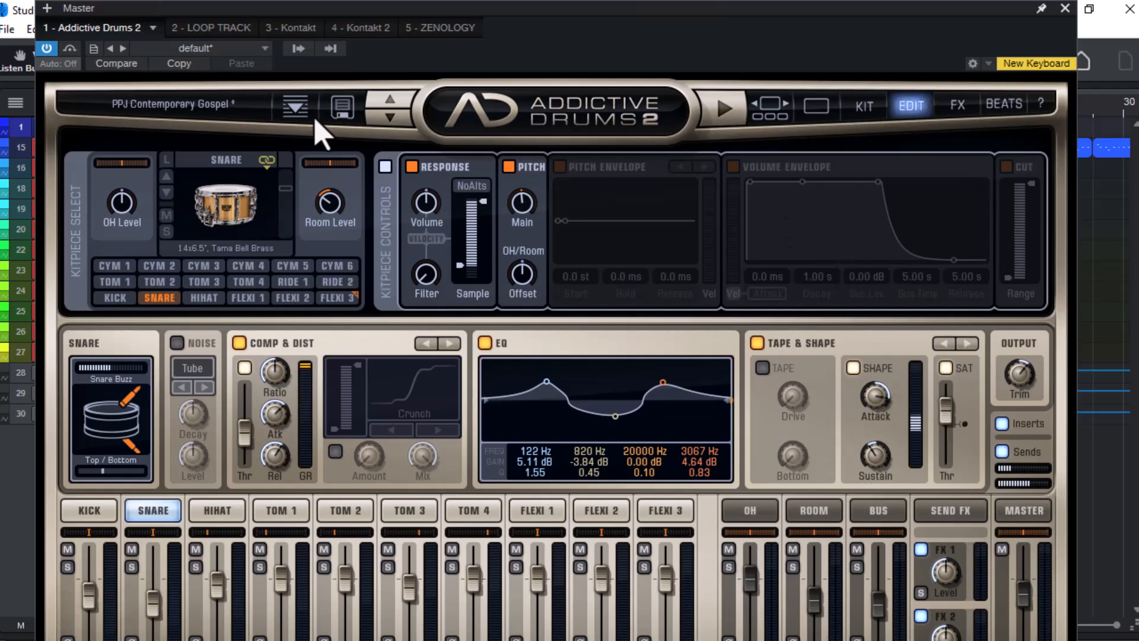
click(343, 111)
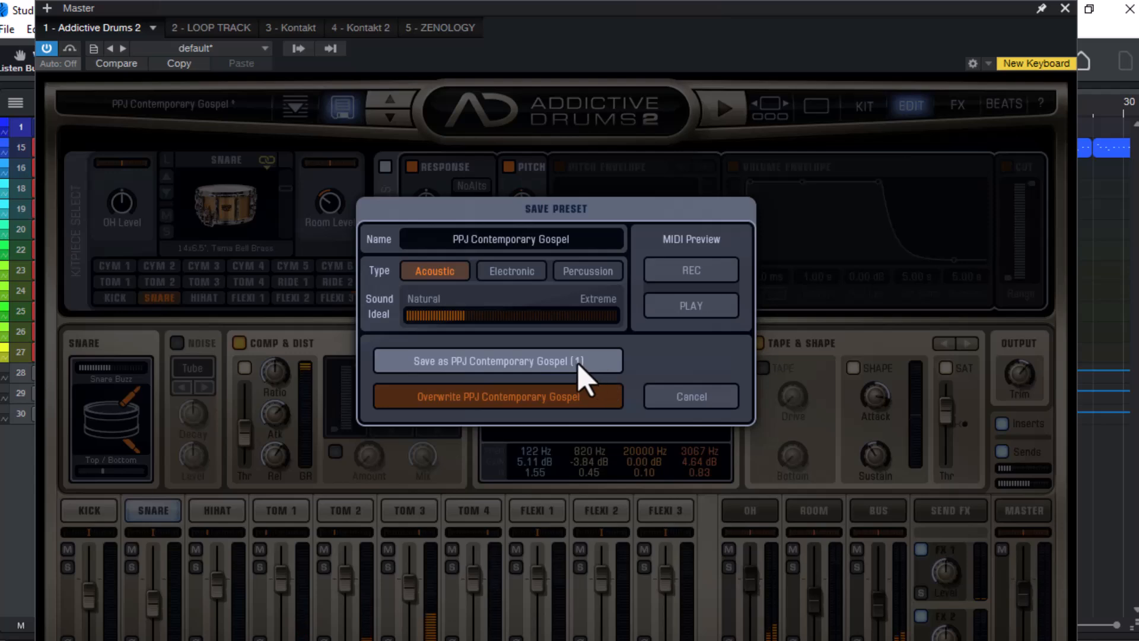
click(556, 401)
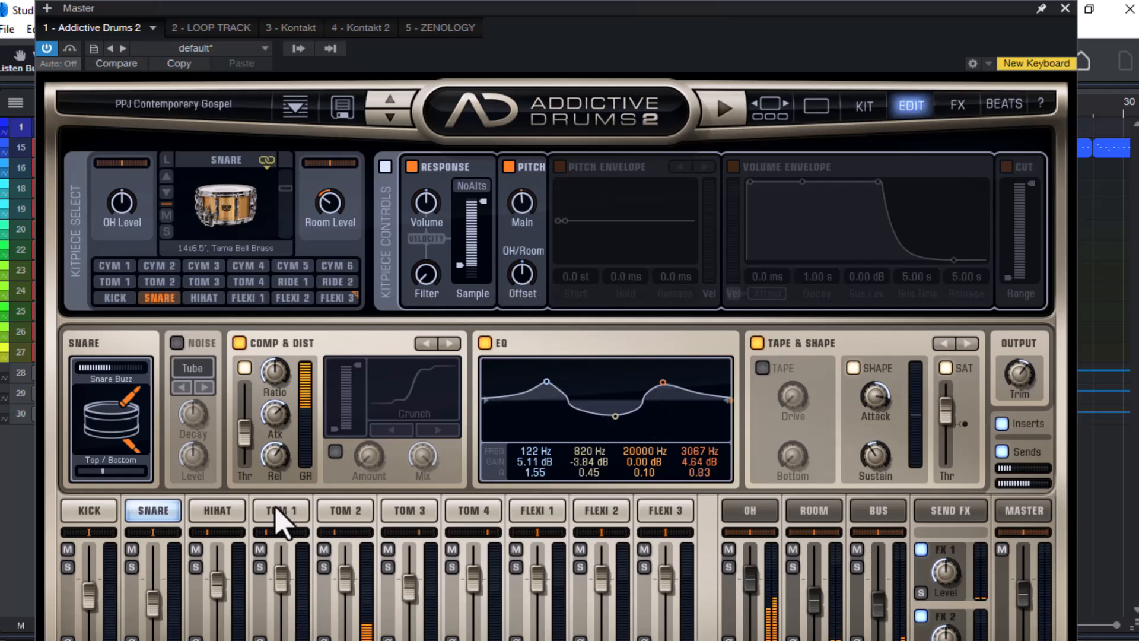
- Try Tom 3's low EQ band at 110 Hz with a 10.43 dB boost and lower the Room channel's level slightly
click(415, 522)
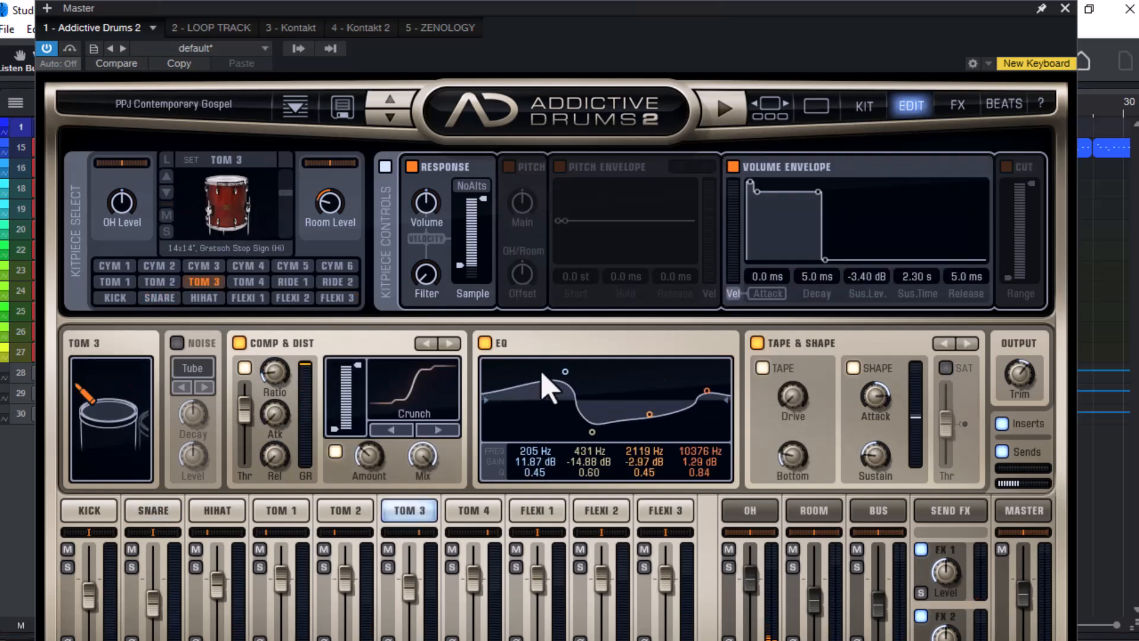
drag(564, 374, 545, 379)
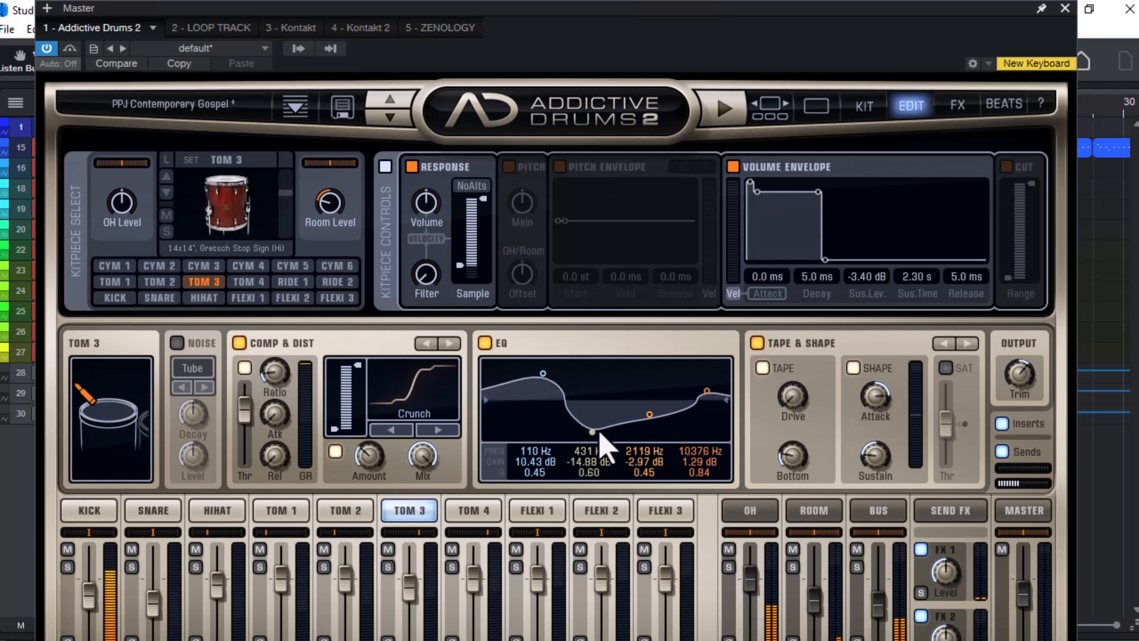
click(387, 566)
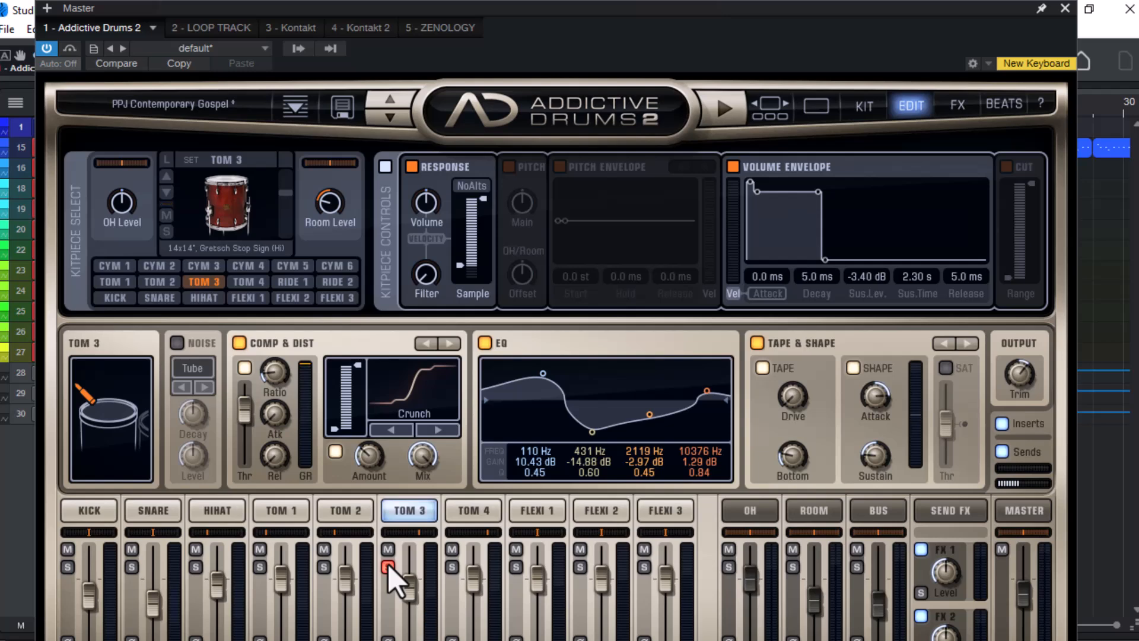
click(388, 565)
mouse_move(813, 599)
mouse_down()
mouse_move(826, 615)
mouse_move(819, 571)
mouse_move(822, 606)
mouse_up()
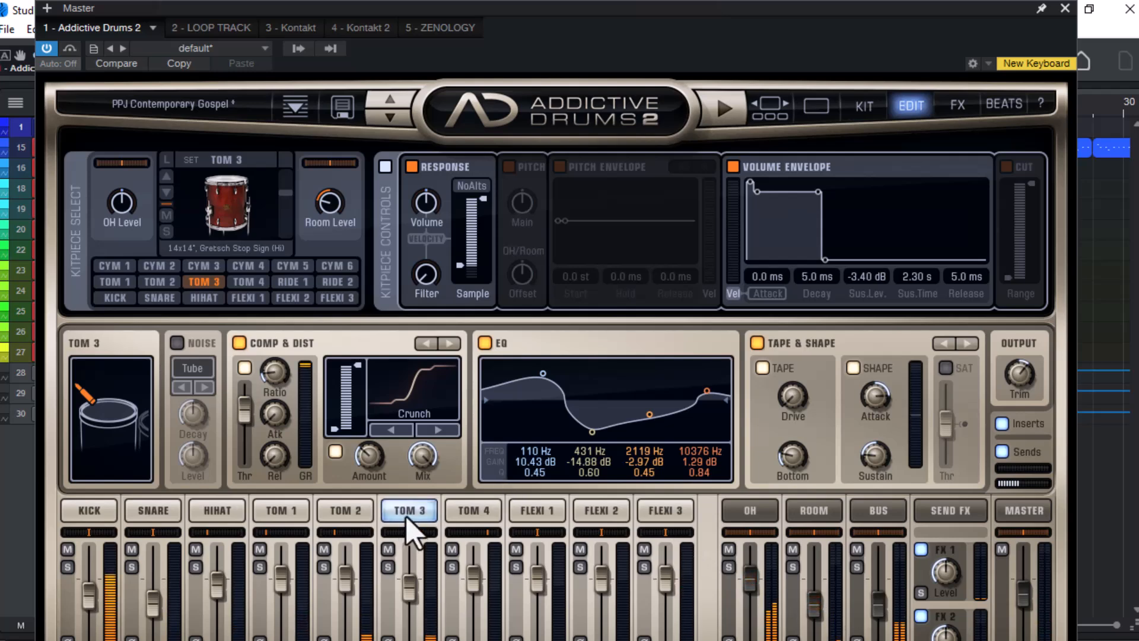
- Set Tom 3's low EQ band to 168 Hz with a 7.25 dB boost and its low cut to 67 Hz
drag(542, 379, 563, 387)
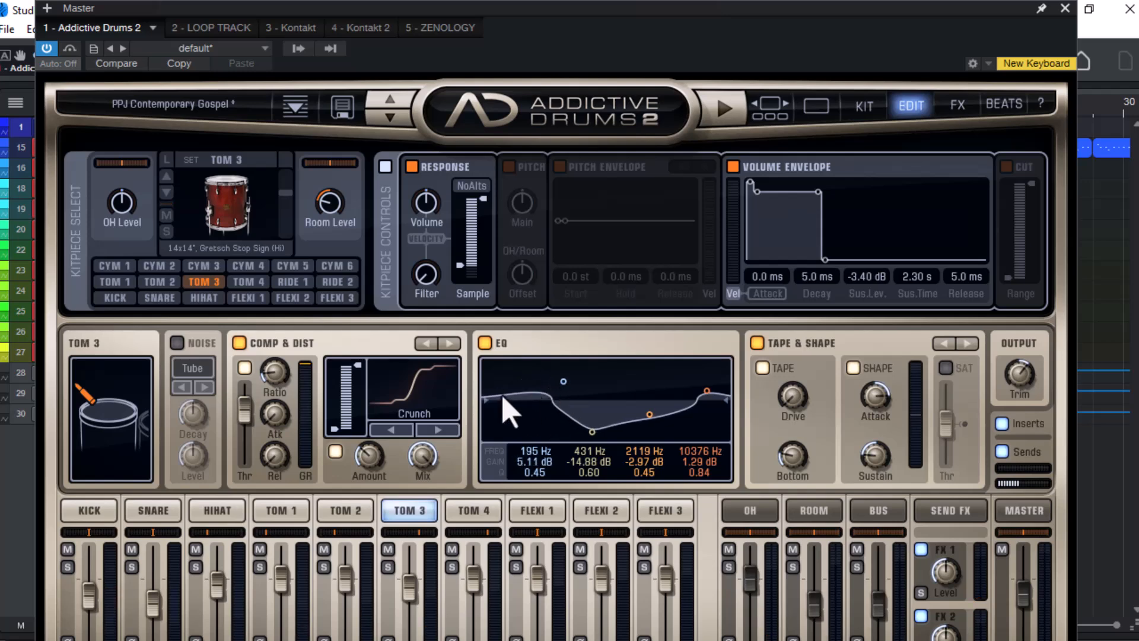
drag(487, 402, 486, 407)
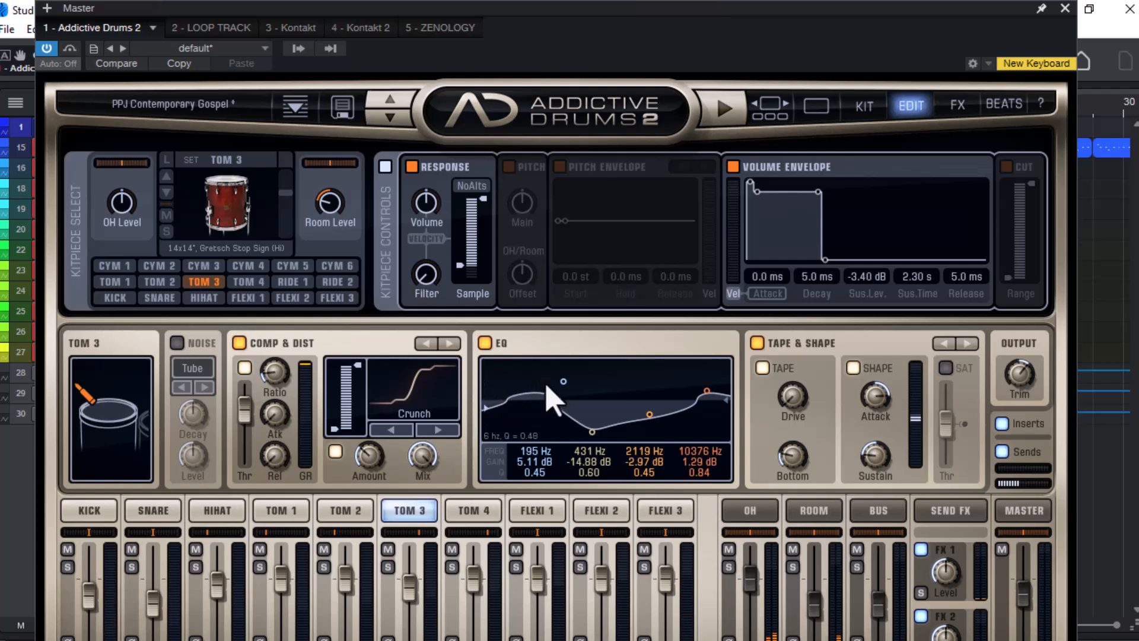
drag(556, 386, 552, 384)
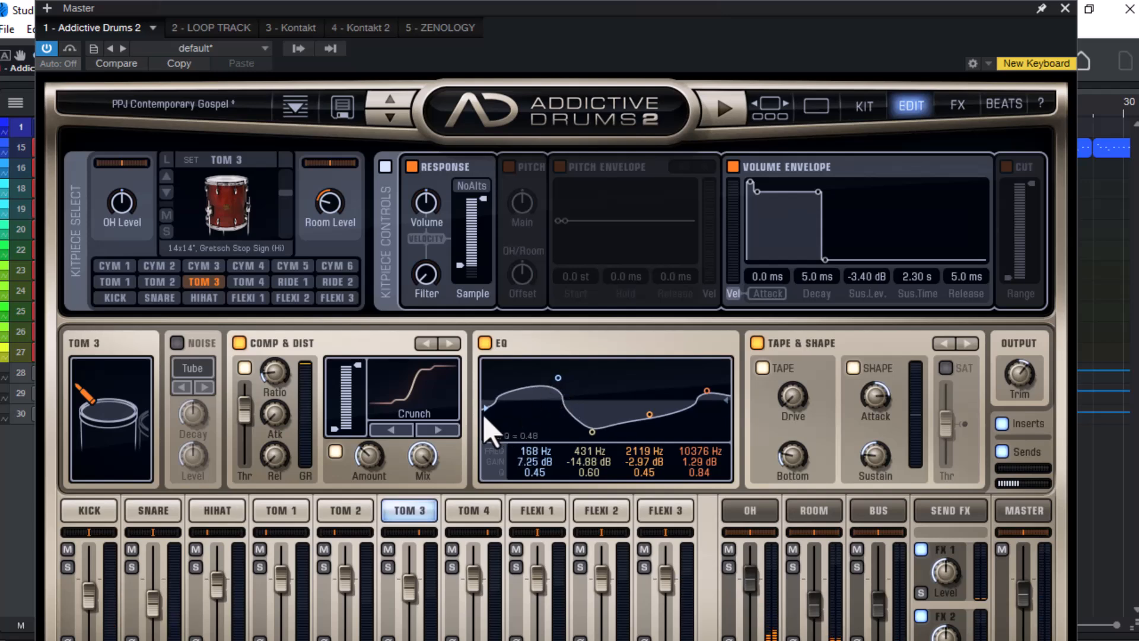
drag(484, 414, 527, 399)
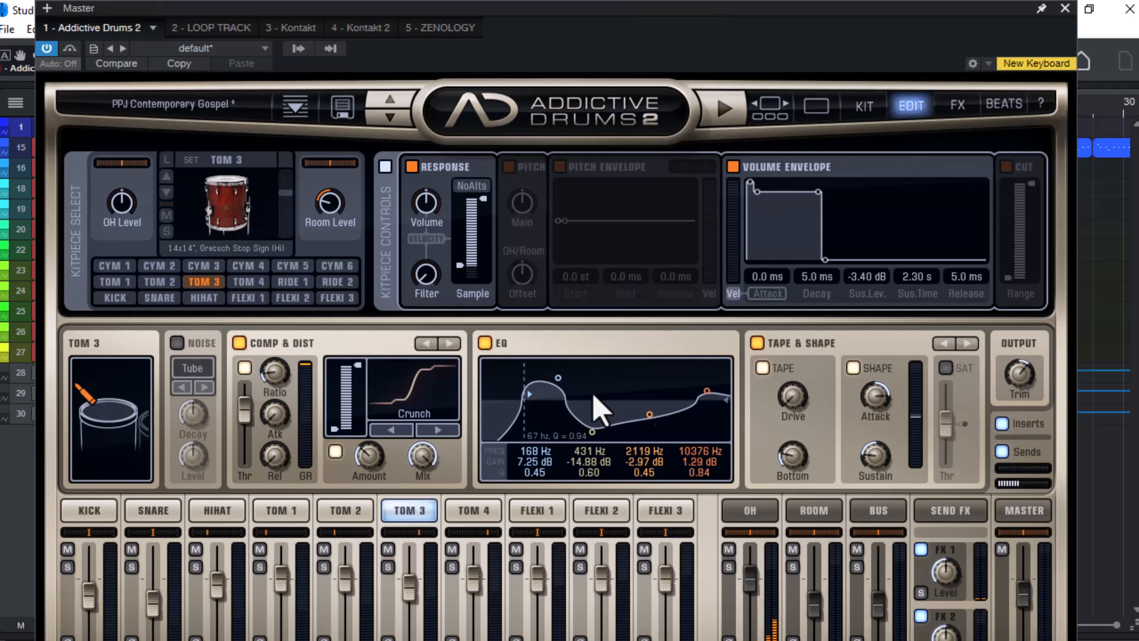
- Refine Tom 3's EQ with 5.90 dB at 6822 Hz, -13.27 dB at 500 Hz, and the low cut at 80 Hz
mouse_move(724, 401)
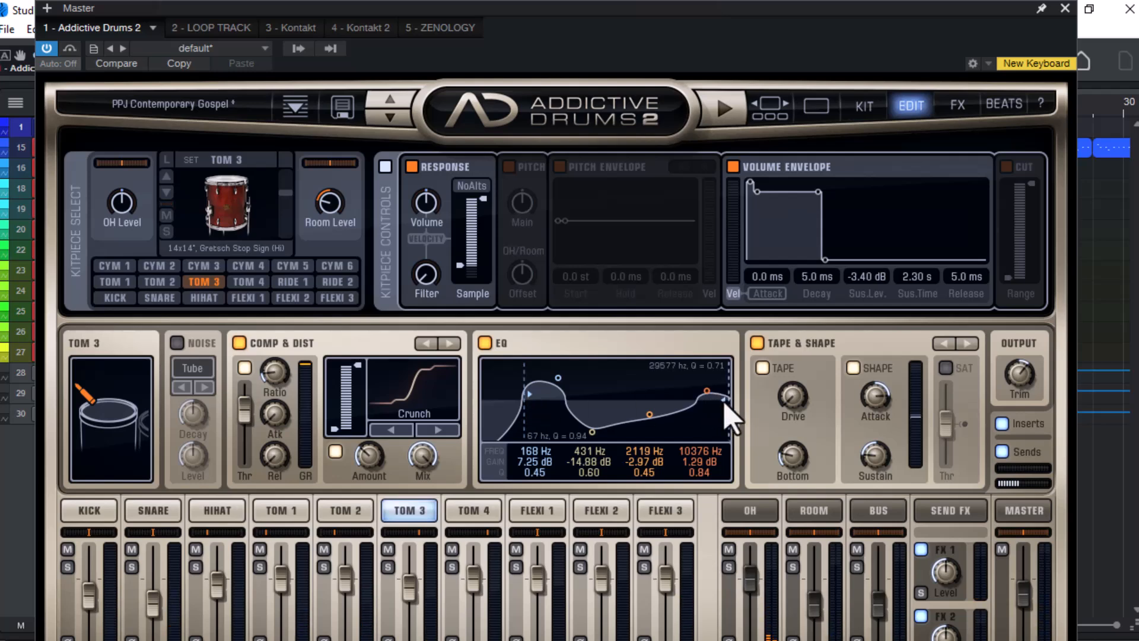
mouse_move(710, 393)
mouse_down()
mouse_move(688, 391)
mouse_move(695, 382)
mouse_up()
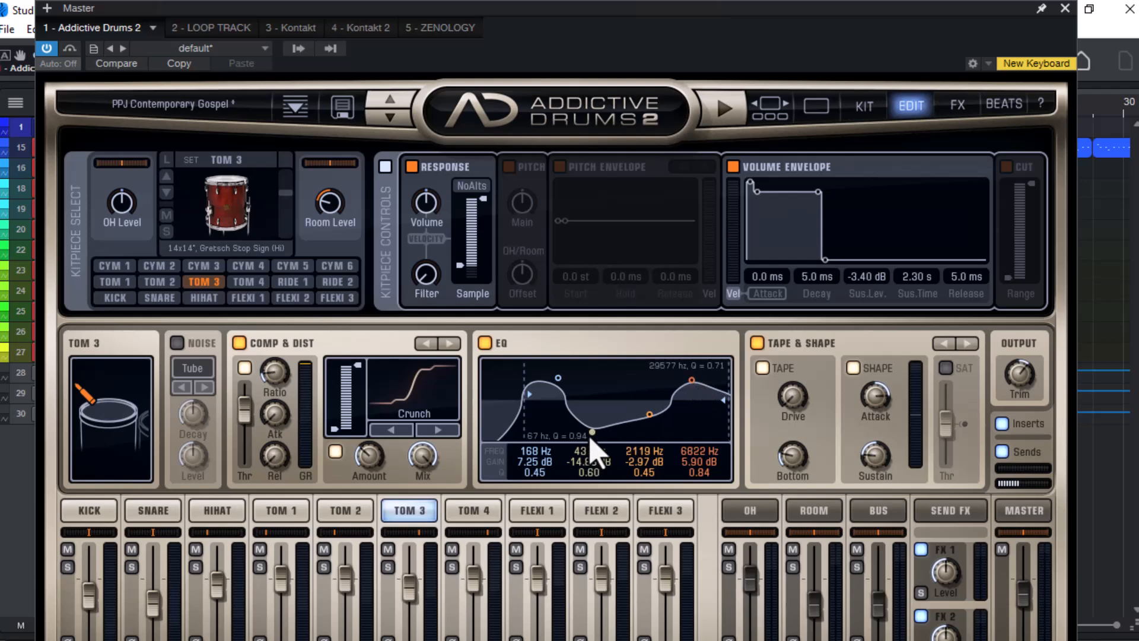
drag(592, 431, 597, 430)
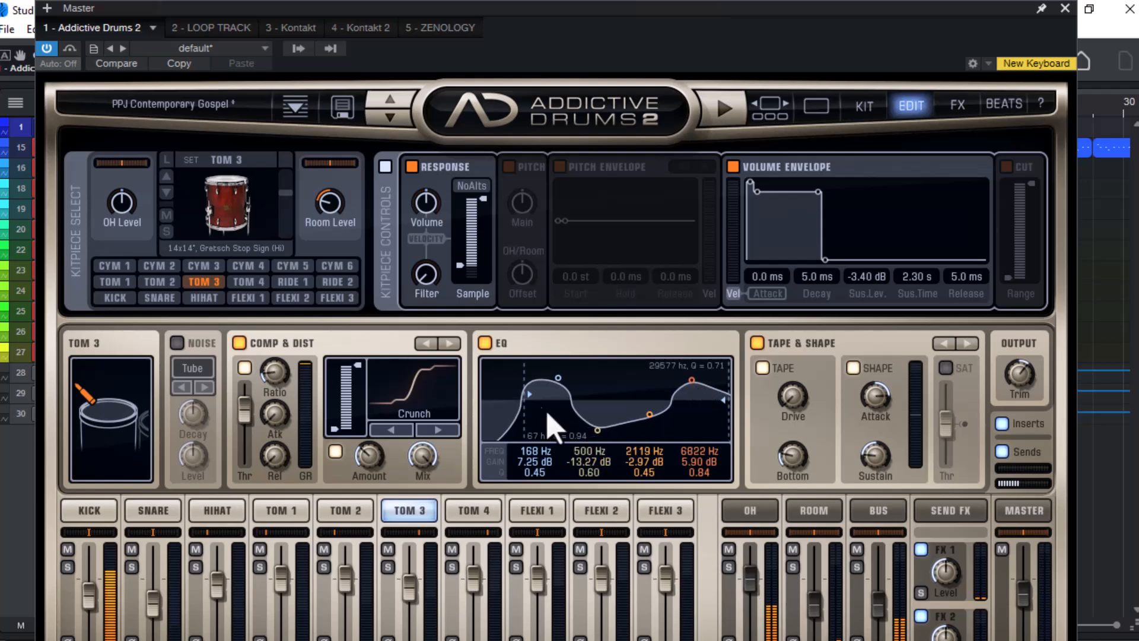
drag(529, 398, 537, 405)
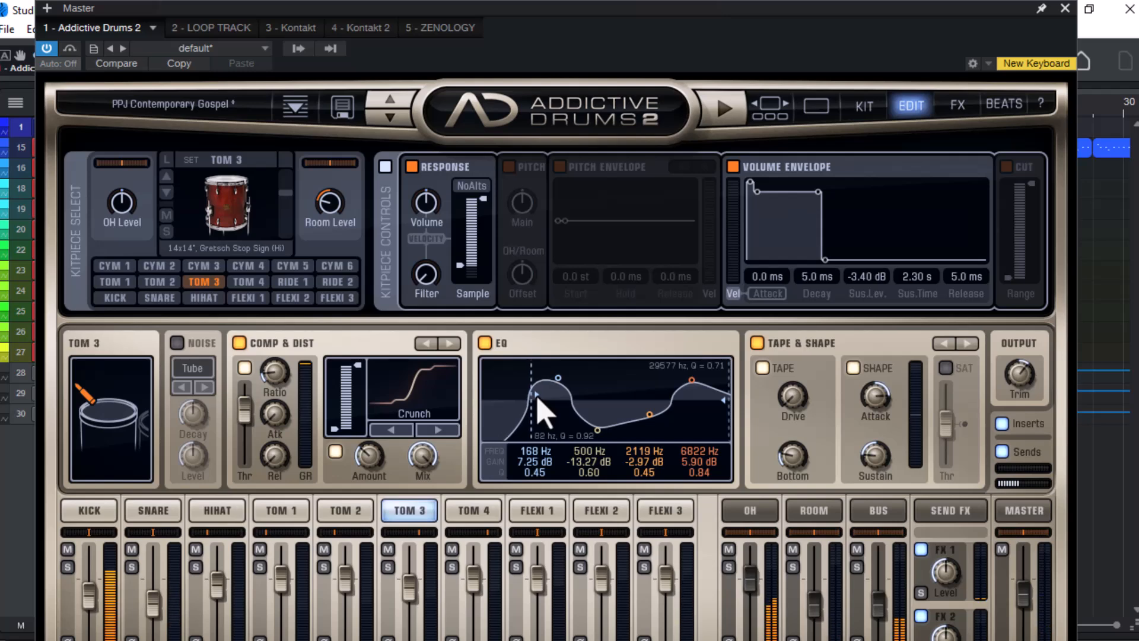
drag(537, 398, 535, 397)
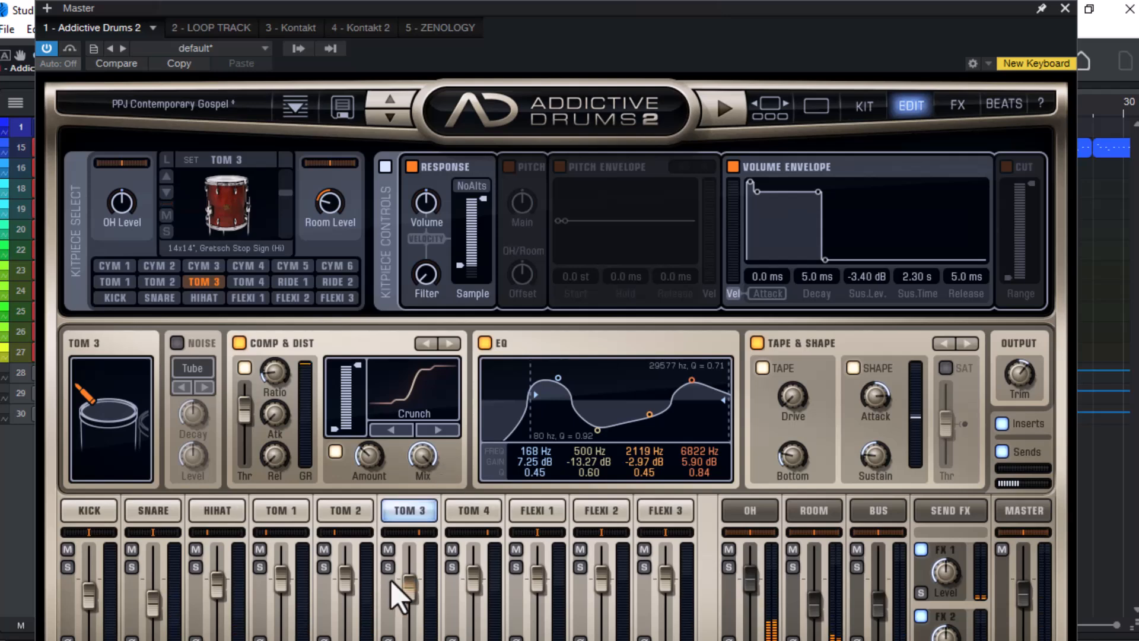
- Enable the effect sends on Tom 4 and raise its FX 2 send to about the same amount as Tom 3's
click(958, 107)
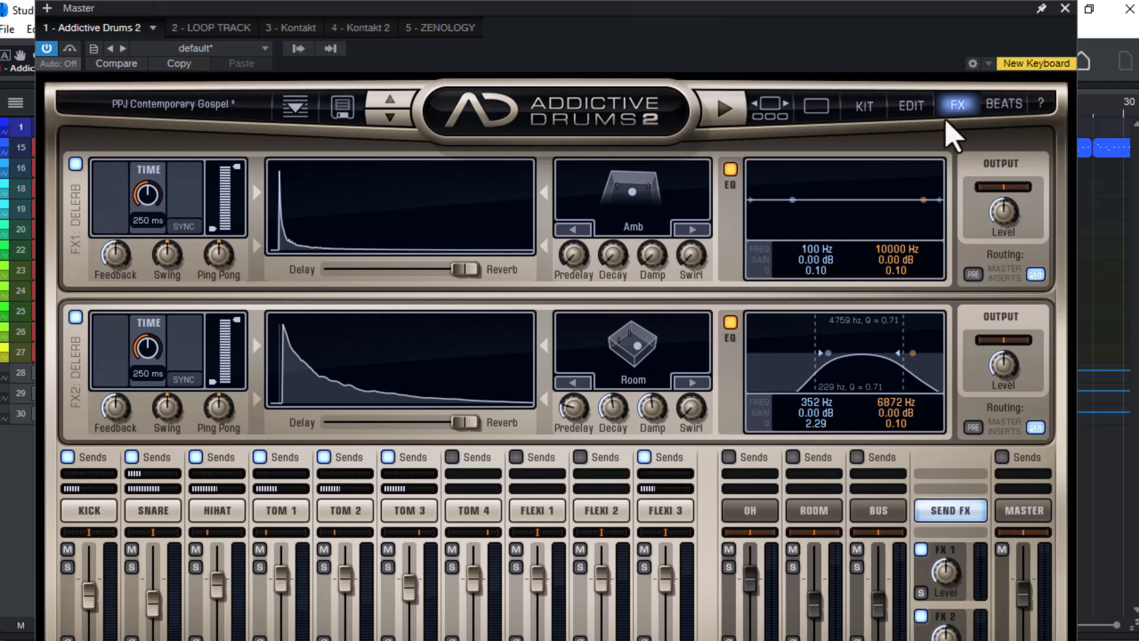
mouse_move(407, 491)
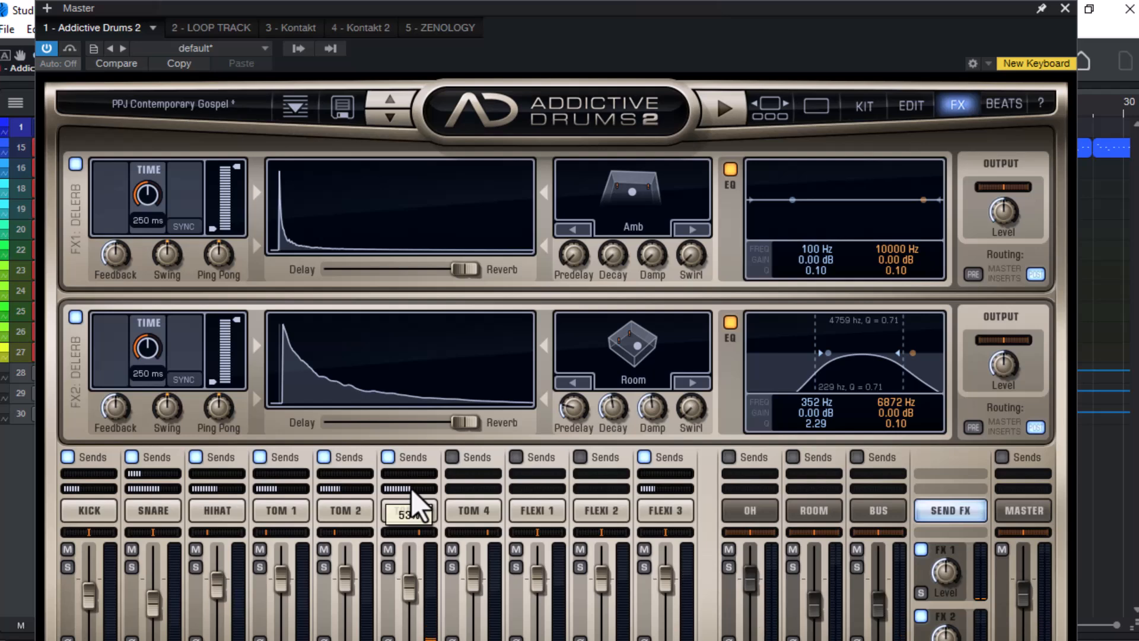
click(452, 457)
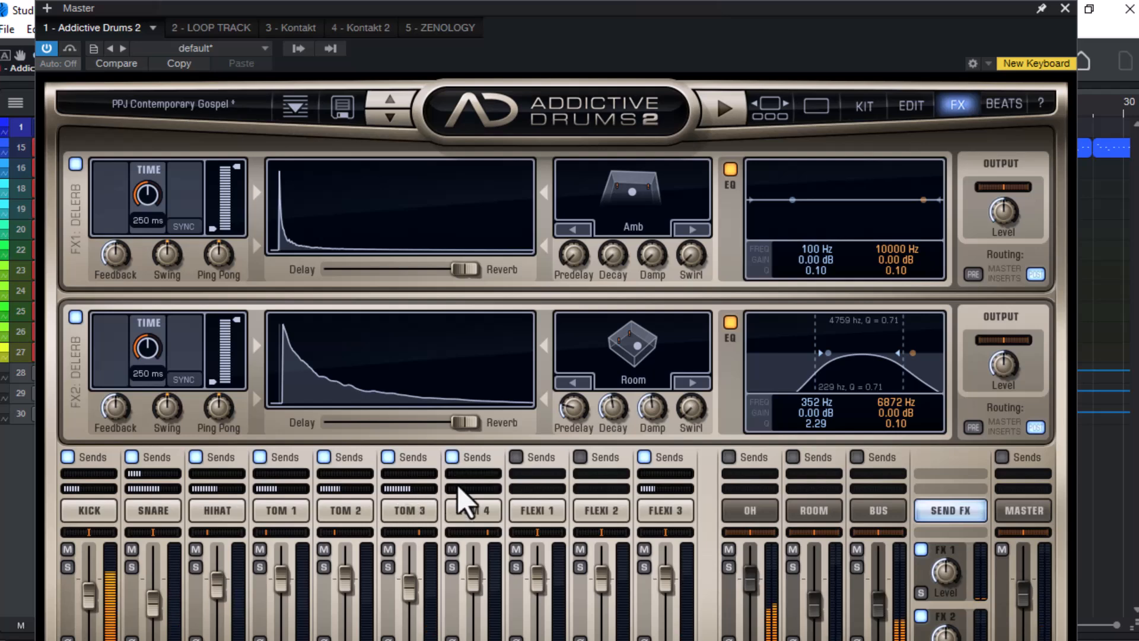
mouse_move(457, 490)
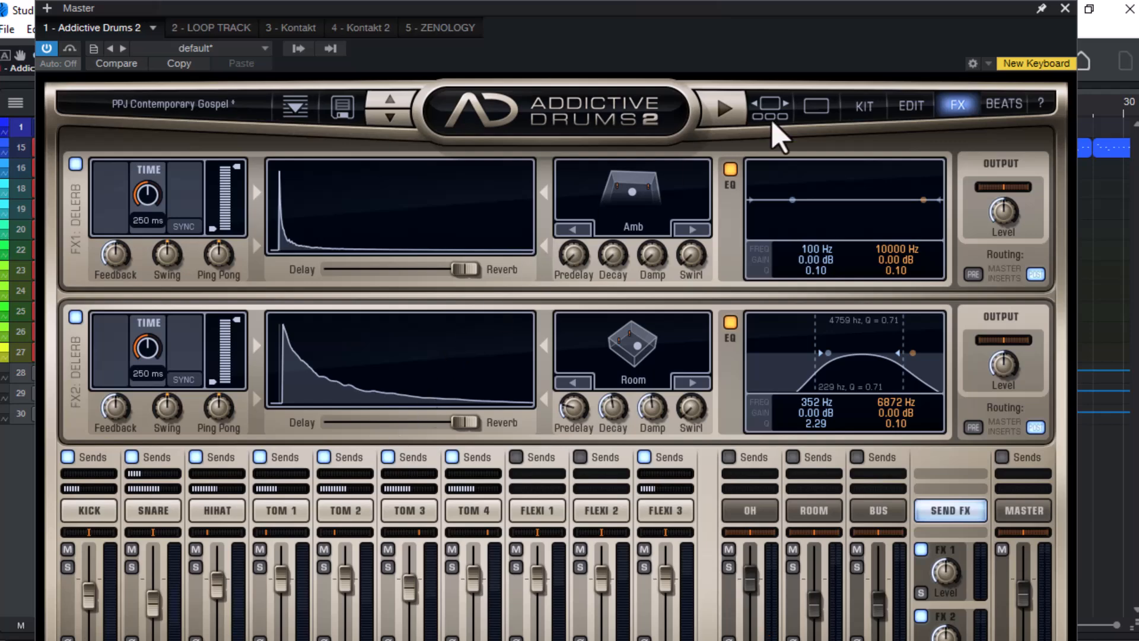
- Return to the channel editing page and review the settings of Toms 1, 2 and 3
click(907, 108)
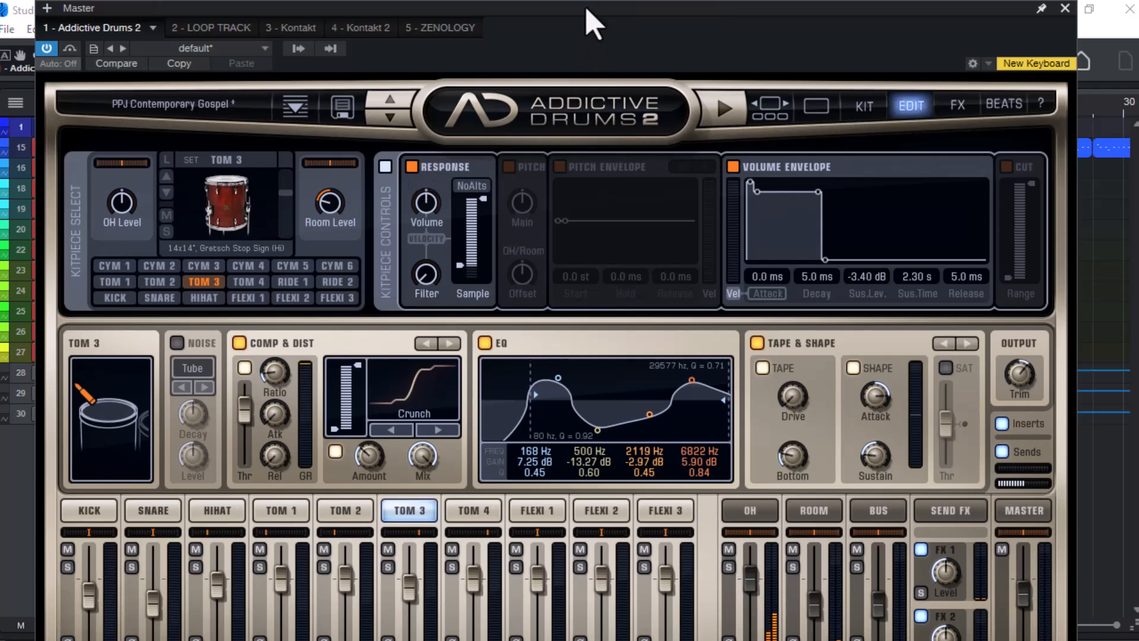
click(299, 515)
click(358, 511)
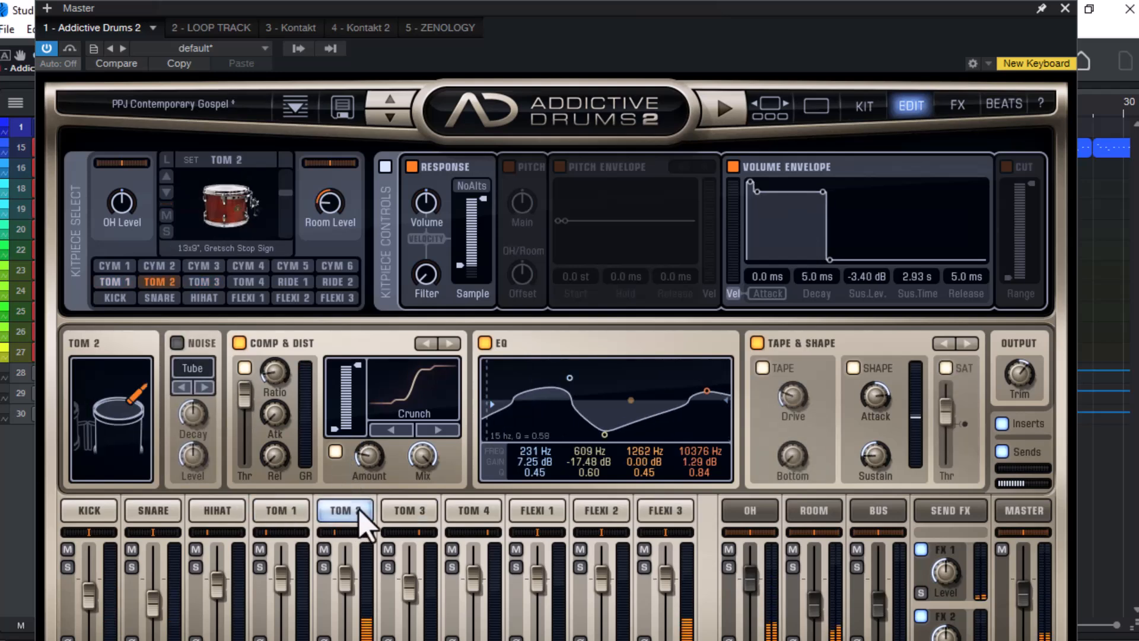
click(409, 513)
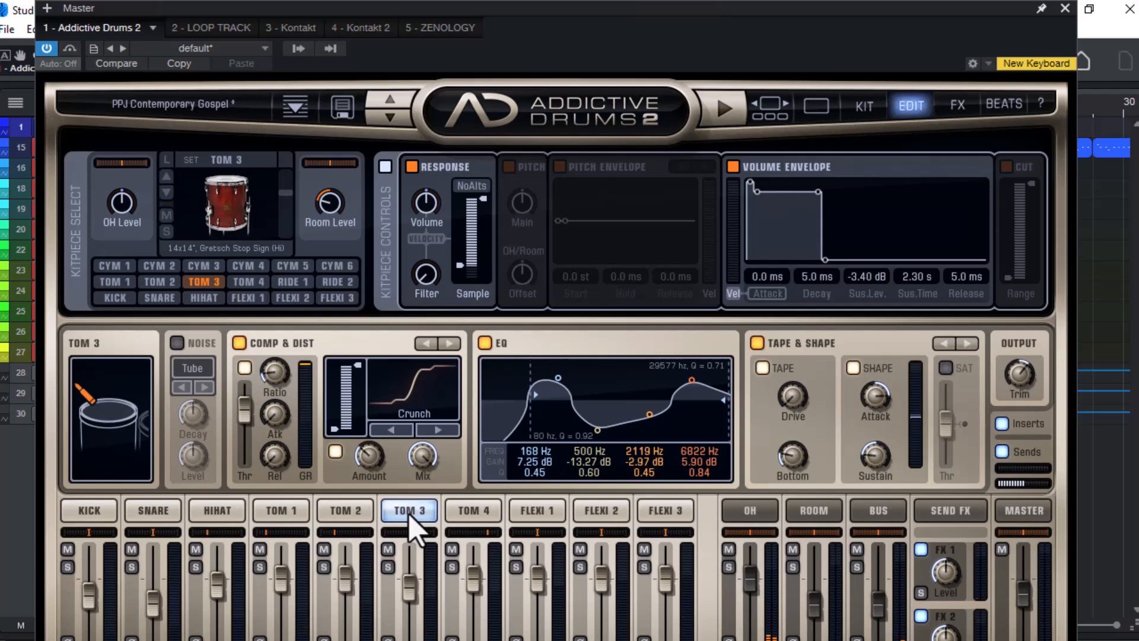
- Pan the hi-hat's room and overhead signals to the left
click(217, 511)
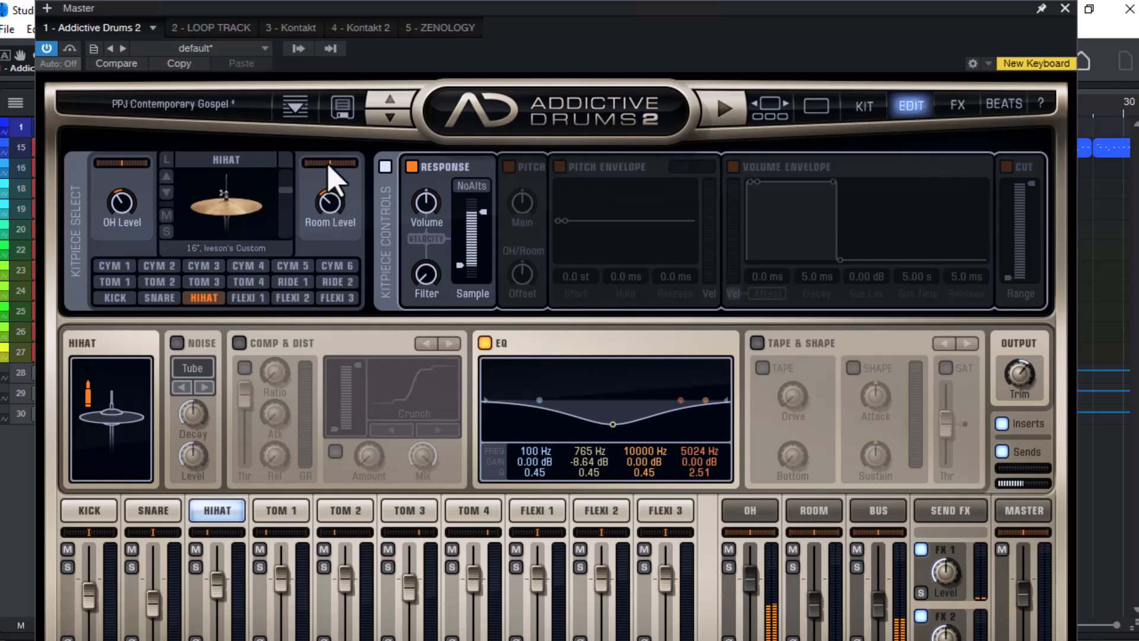
mouse_move(328, 168)
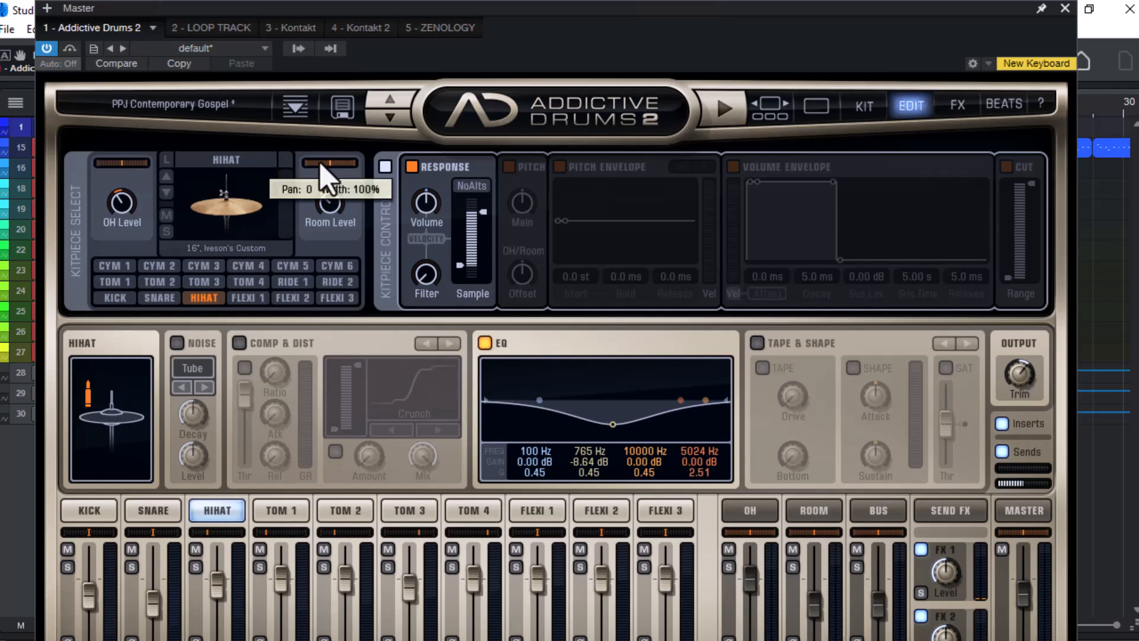
mouse_move(321, 169)
mouse_down()
mouse_move(331, 169)
mouse_move(308, 161)
mouse_up()
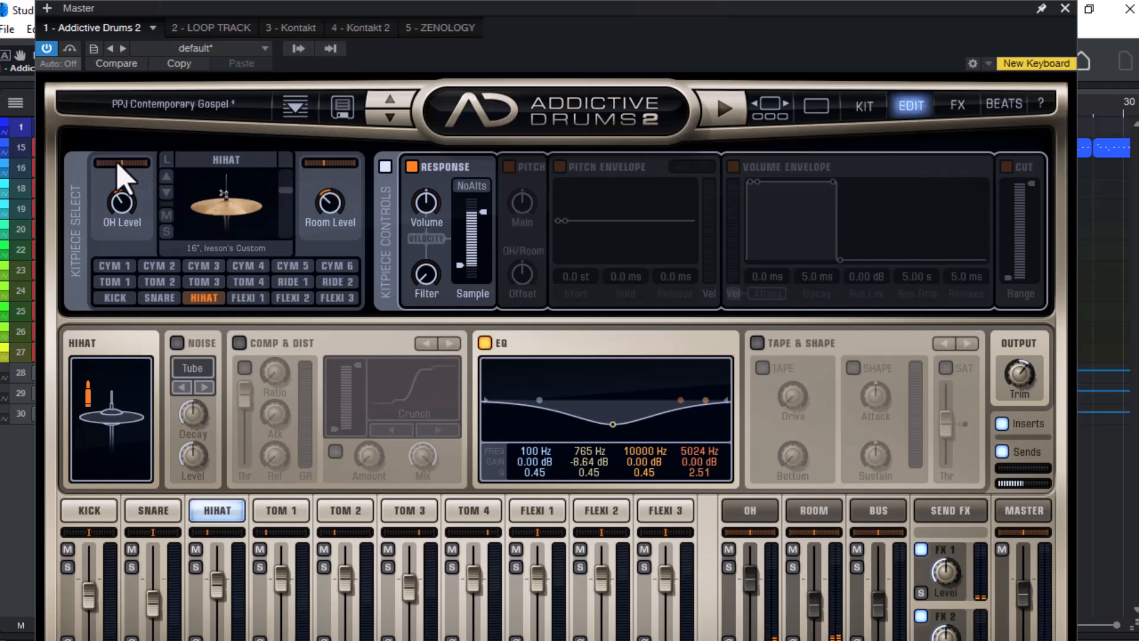
drag(118, 164, 98, 162)
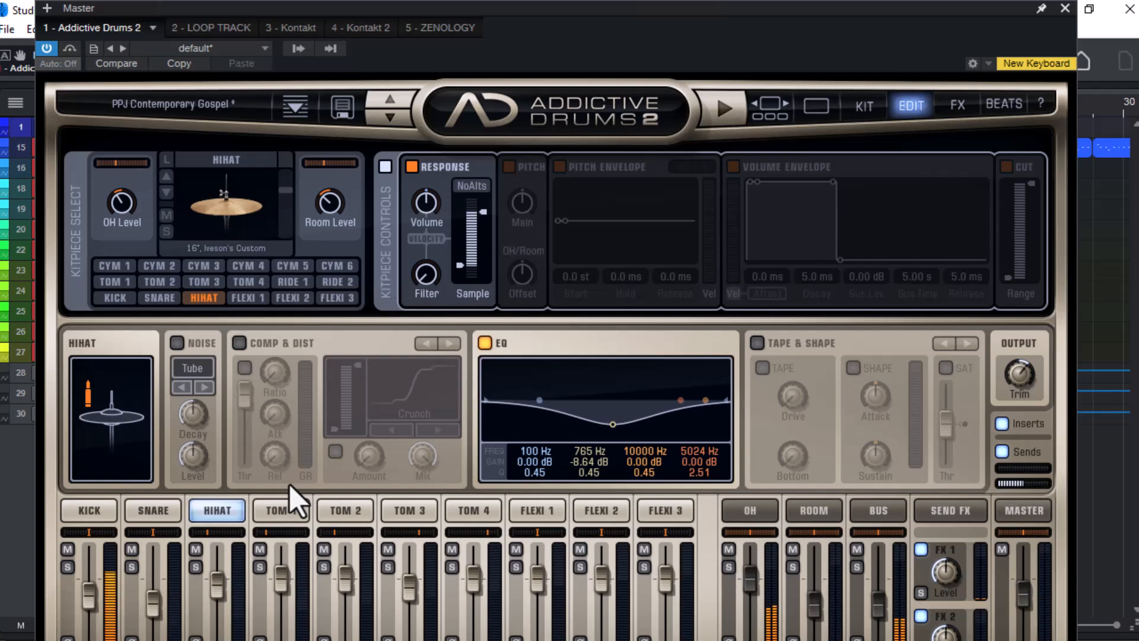
- Pan Tom 1's room and overhead signals to the left
click(296, 505)
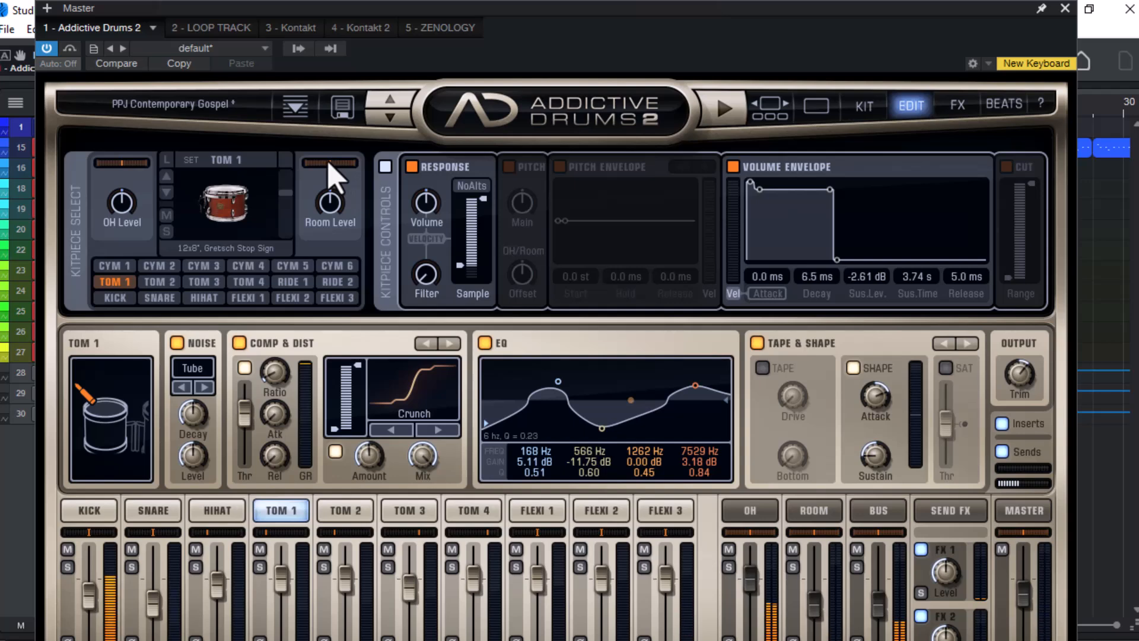
drag(329, 162, 309, 164)
drag(119, 163, 99, 161)
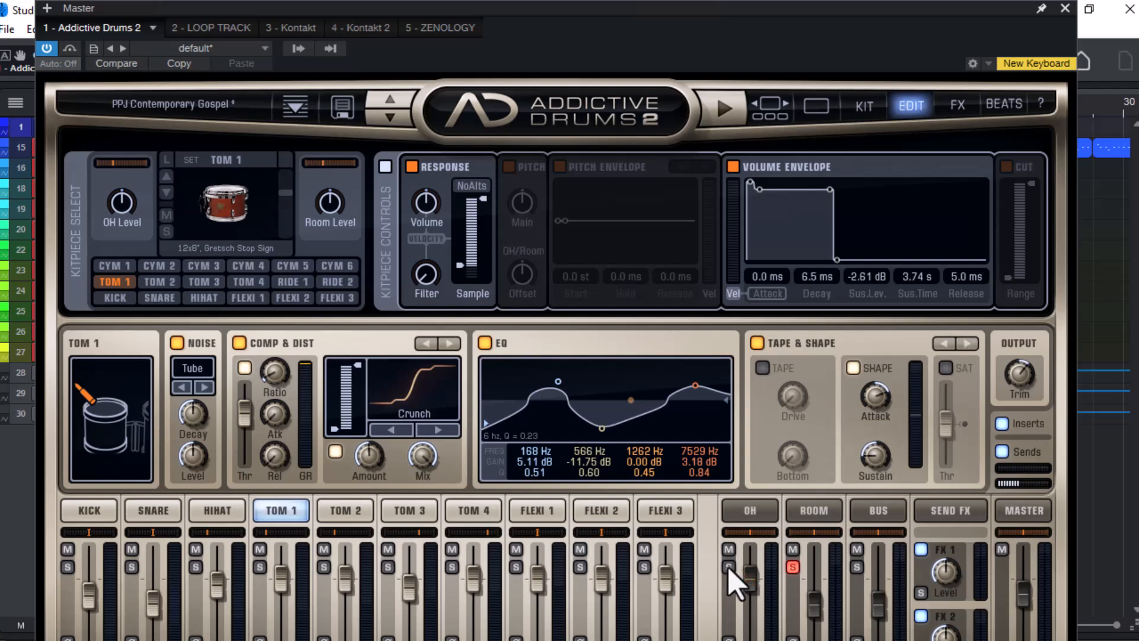
- Pan Tom 3's room signal to the right and its overhead signal to 58 right
click(350, 511)
click(412, 511)
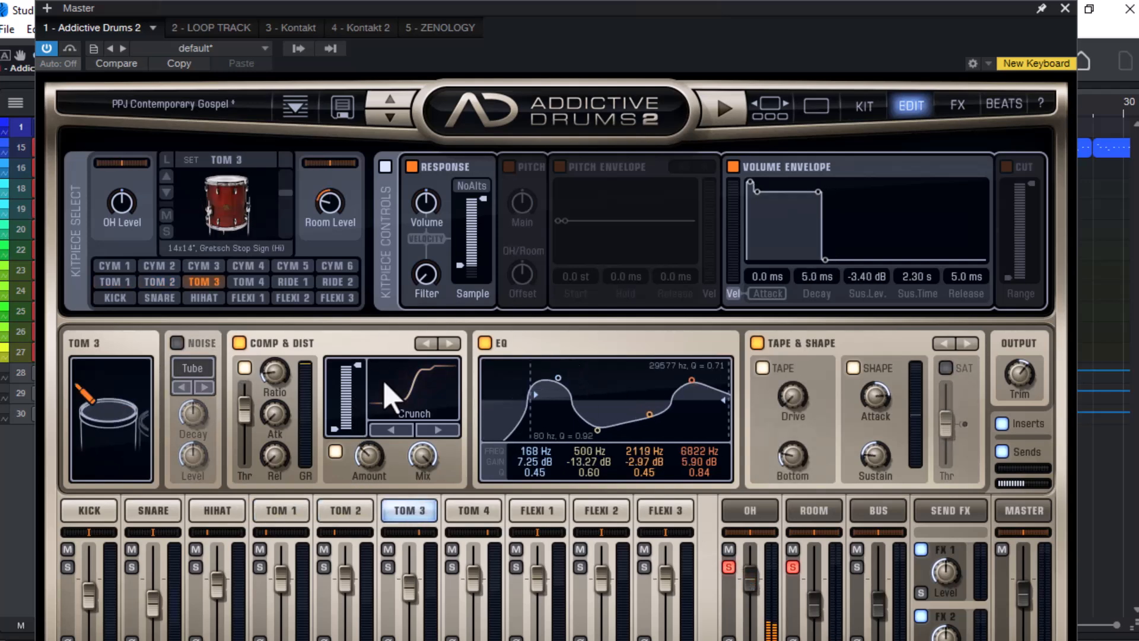
drag(344, 165, 351, 165)
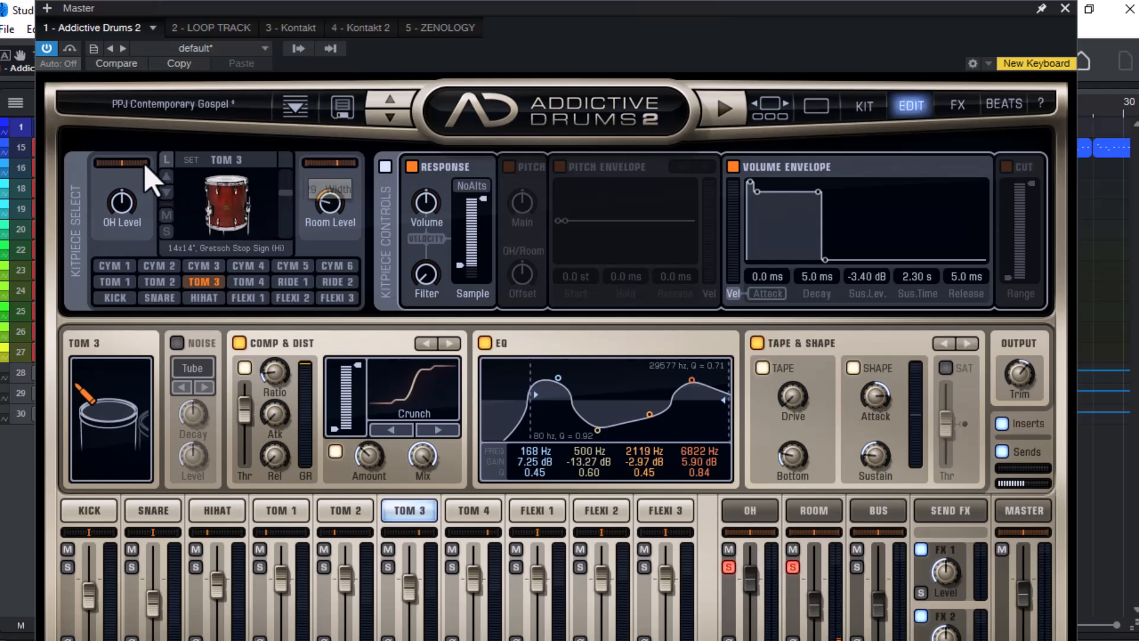
mouse_move(122, 164)
drag(125, 166, 148, 166)
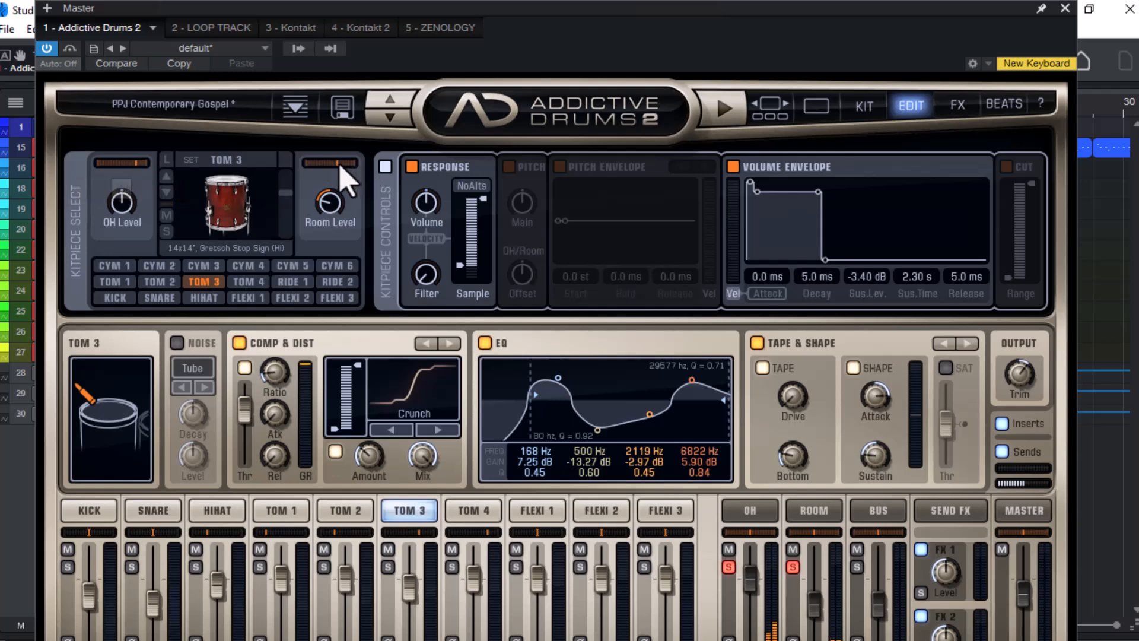
mouse_move(339, 165)
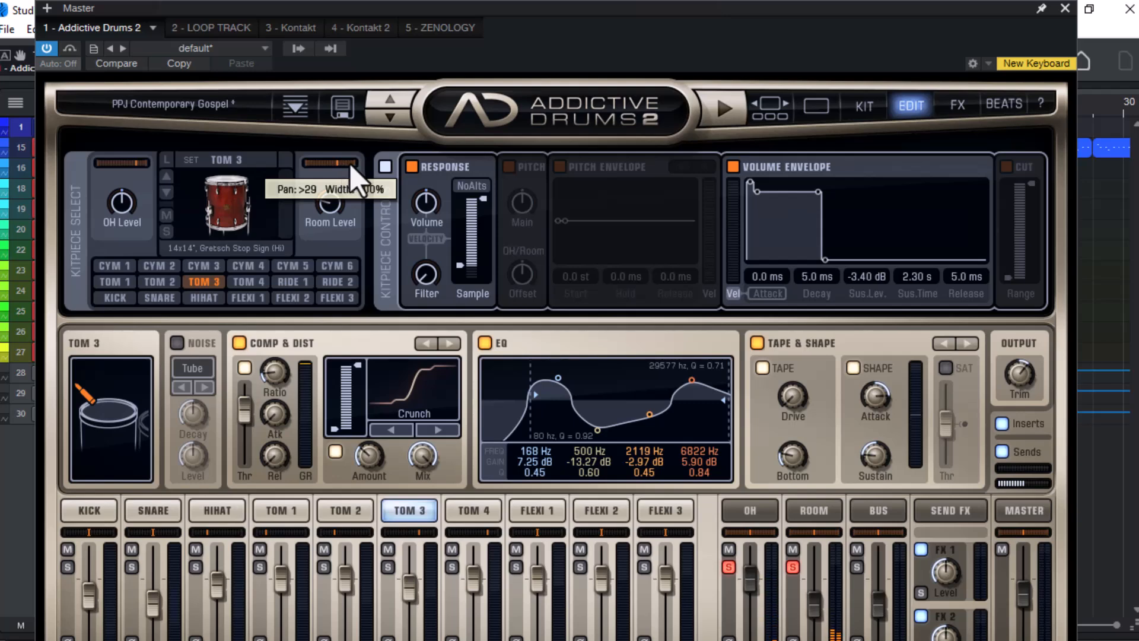
drag(326, 163, 337, 163)
mouse_move(140, 173)
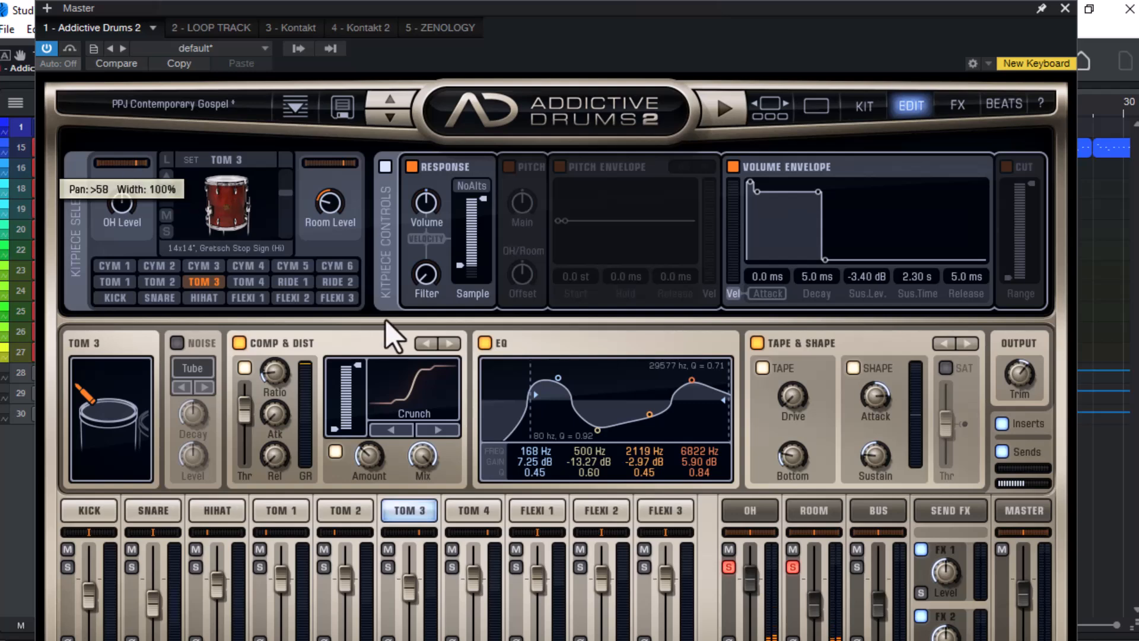
- Pan Tom 4's room and overhead signals to the right, in line with its channel pan
click(477, 512)
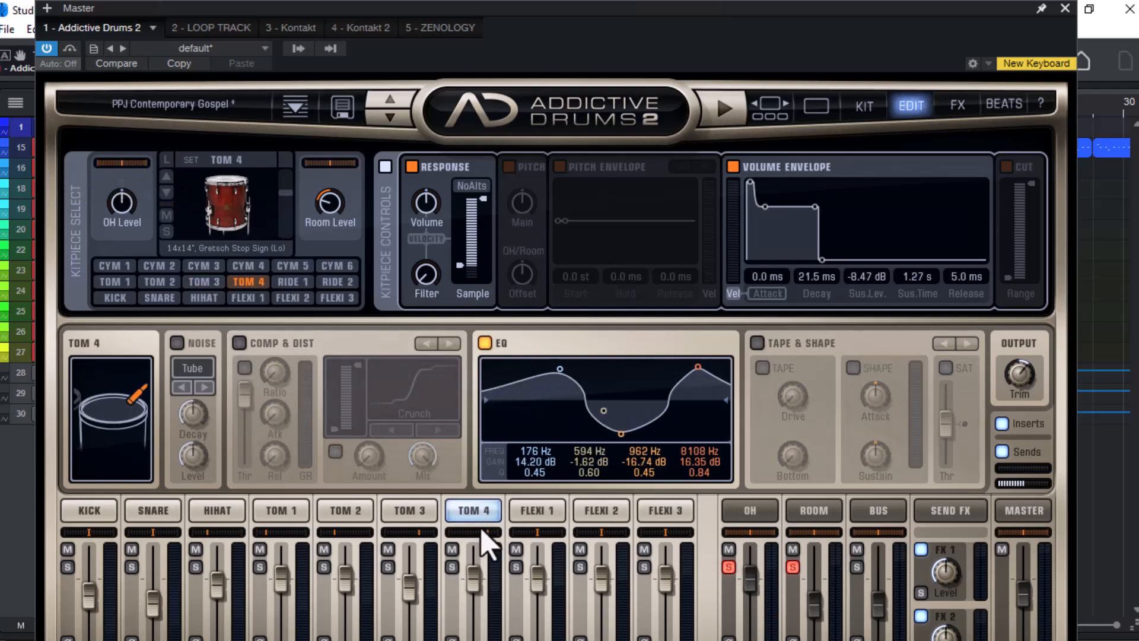
mouse_move(486, 535)
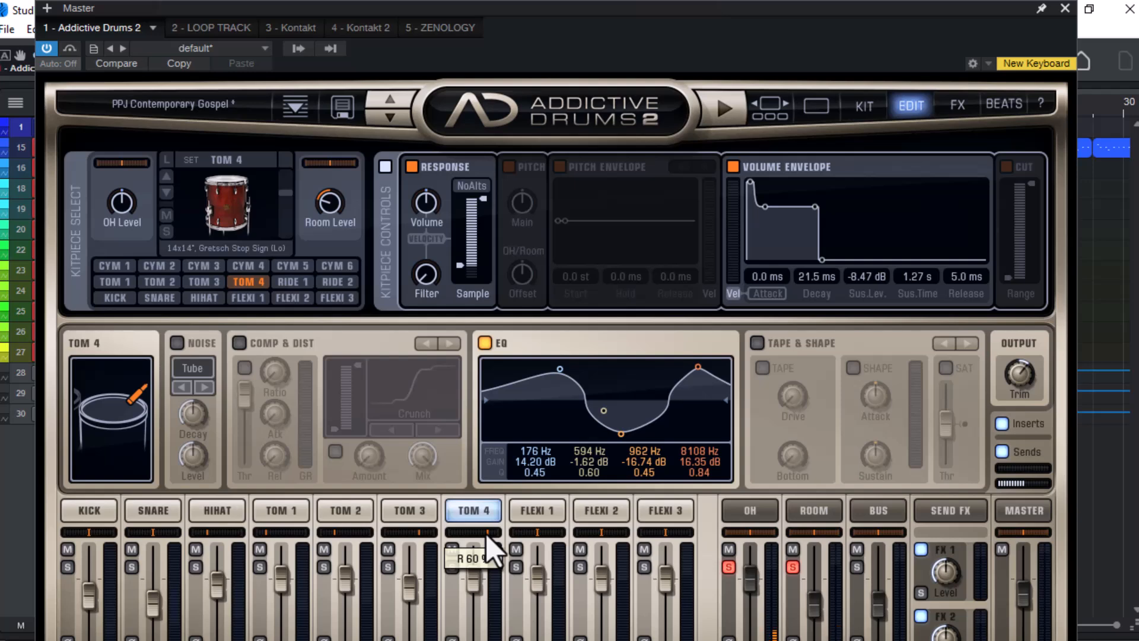
mouse_move(346, 167)
drag(346, 164, 366, 169)
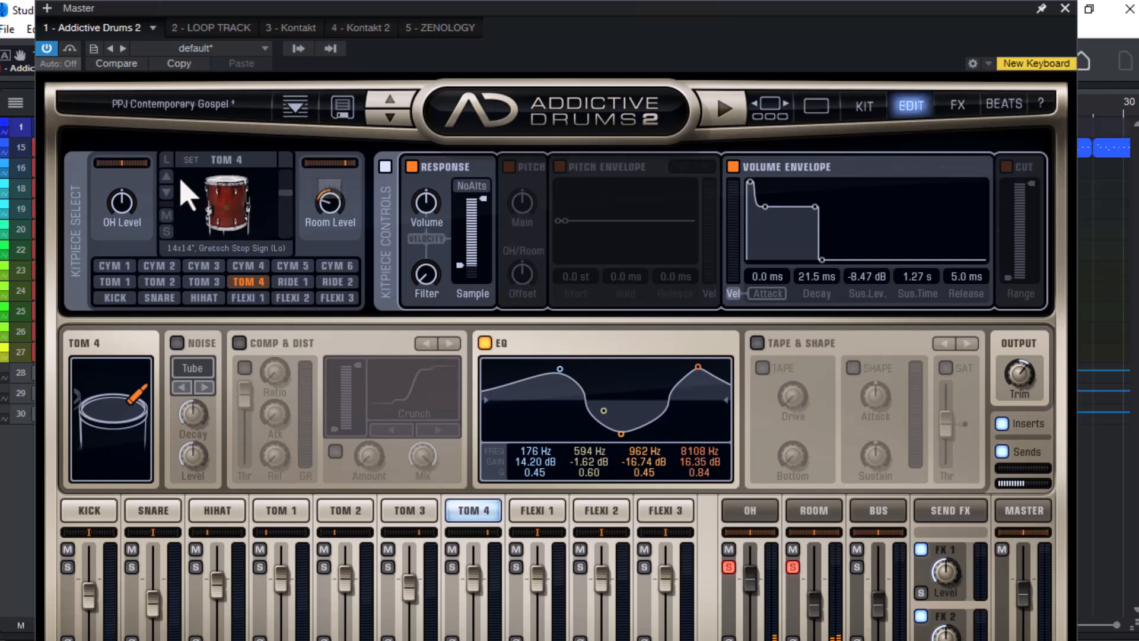
drag(122, 164, 142, 164)
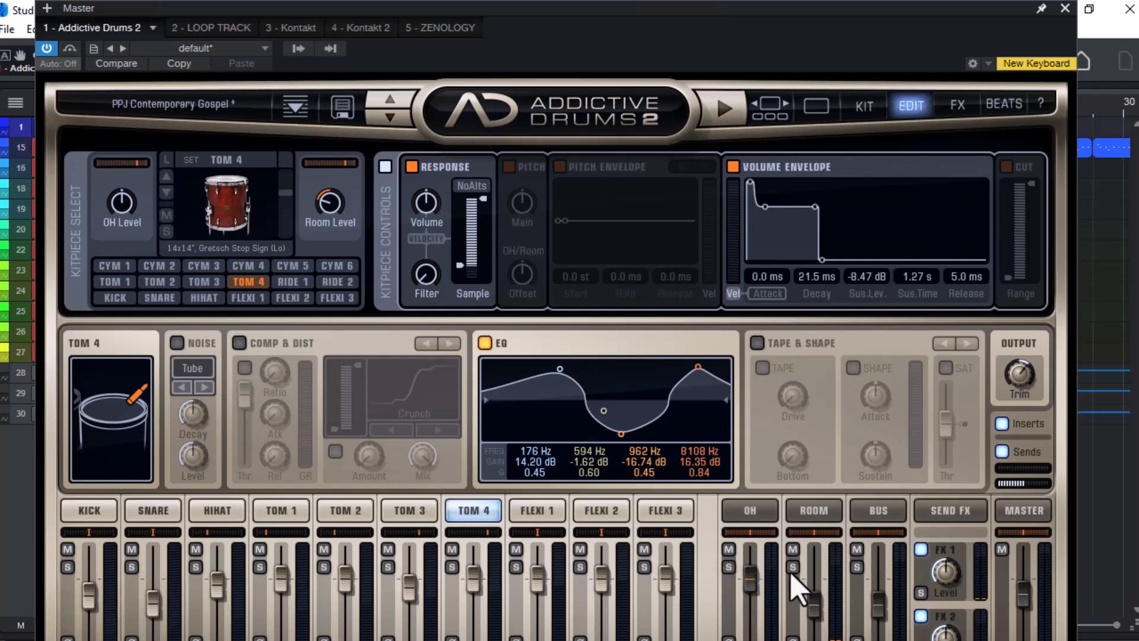
- Save the edited kit as a separate preset, PPJ Contemporary Gospel (1), instead of overwriting the original
click(342, 108)
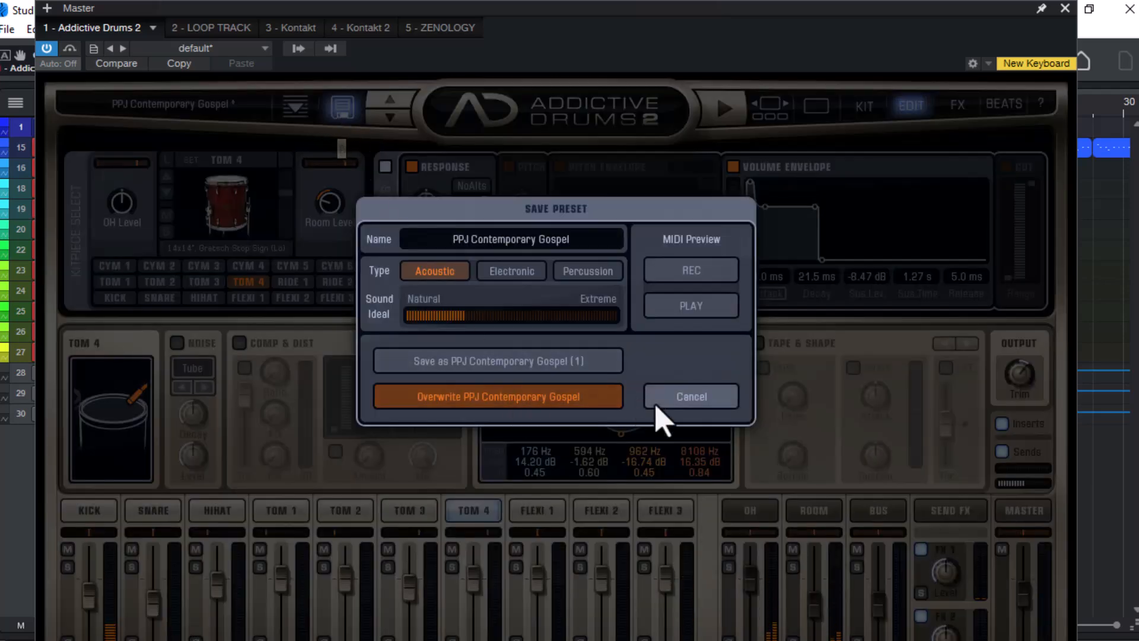
click(578, 374)
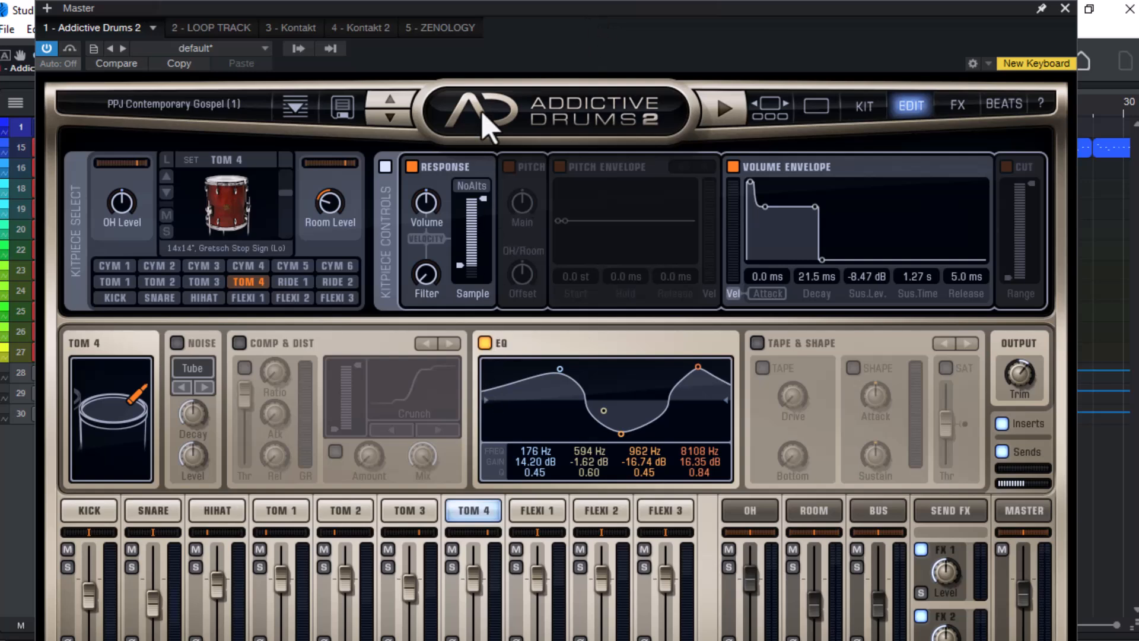
- Load the Neutral preset from the Fairfax Vol 1 gallery to hear the unprocessed kit
click(296, 108)
click(299, 110)
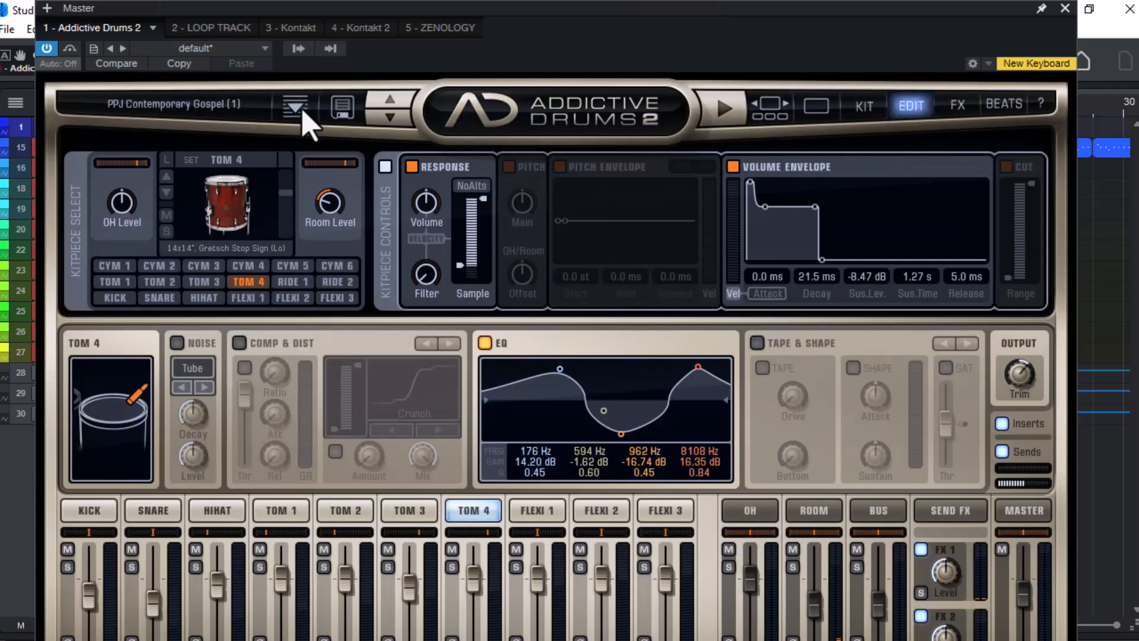
click(816, 108)
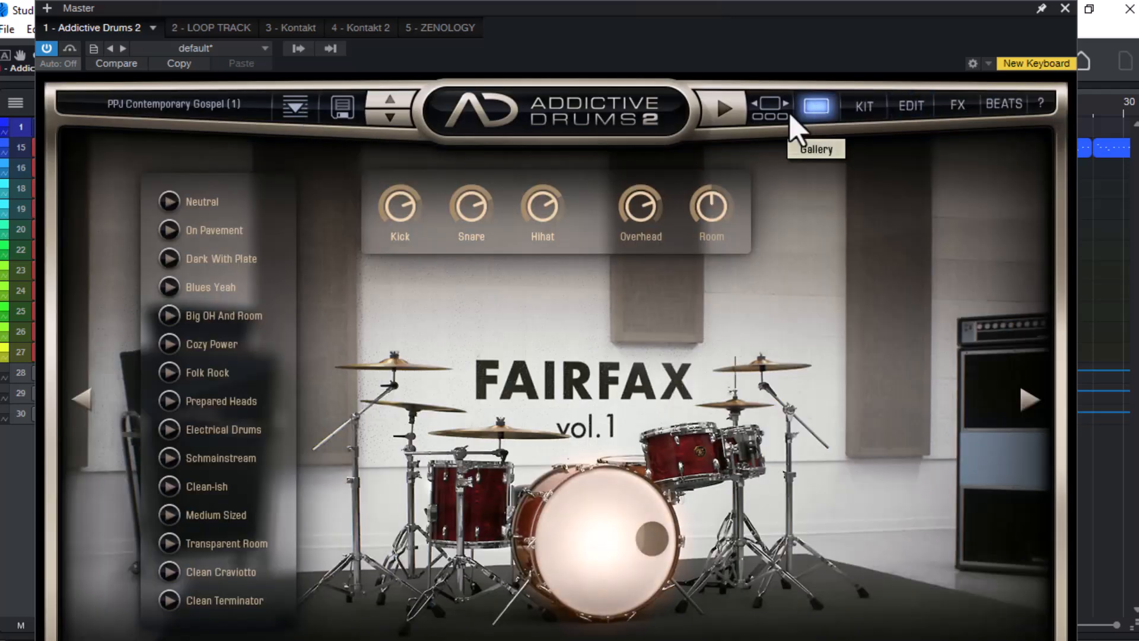
click(209, 200)
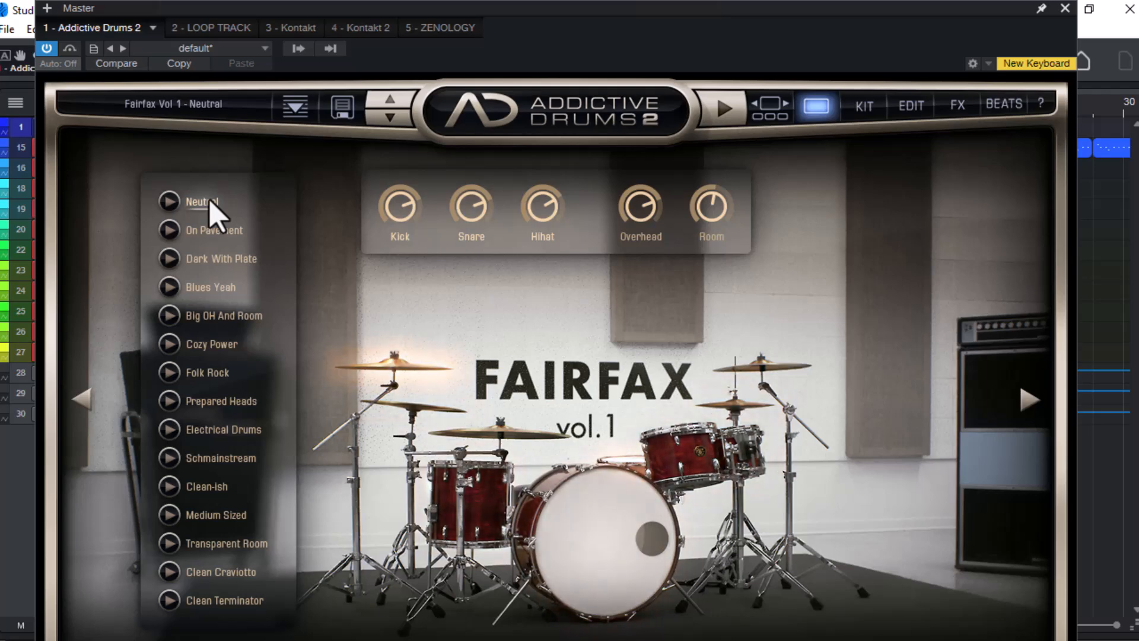
- Load PPJ Contemporary Gospel (1) from the user's own presets in the preset browser
click(294, 108)
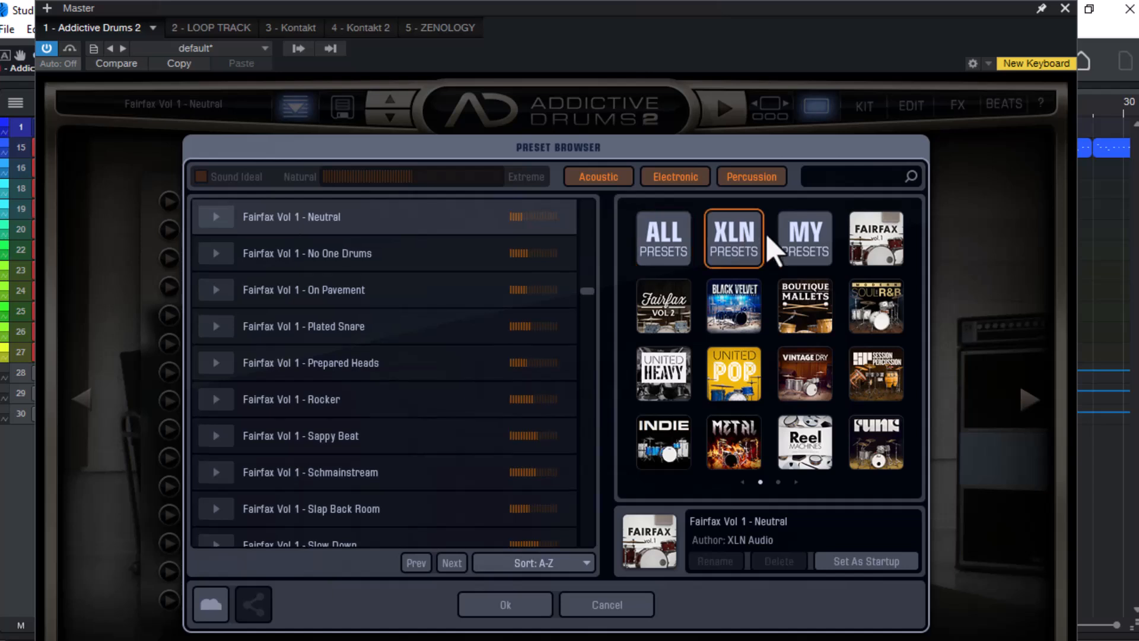
click(794, 247)
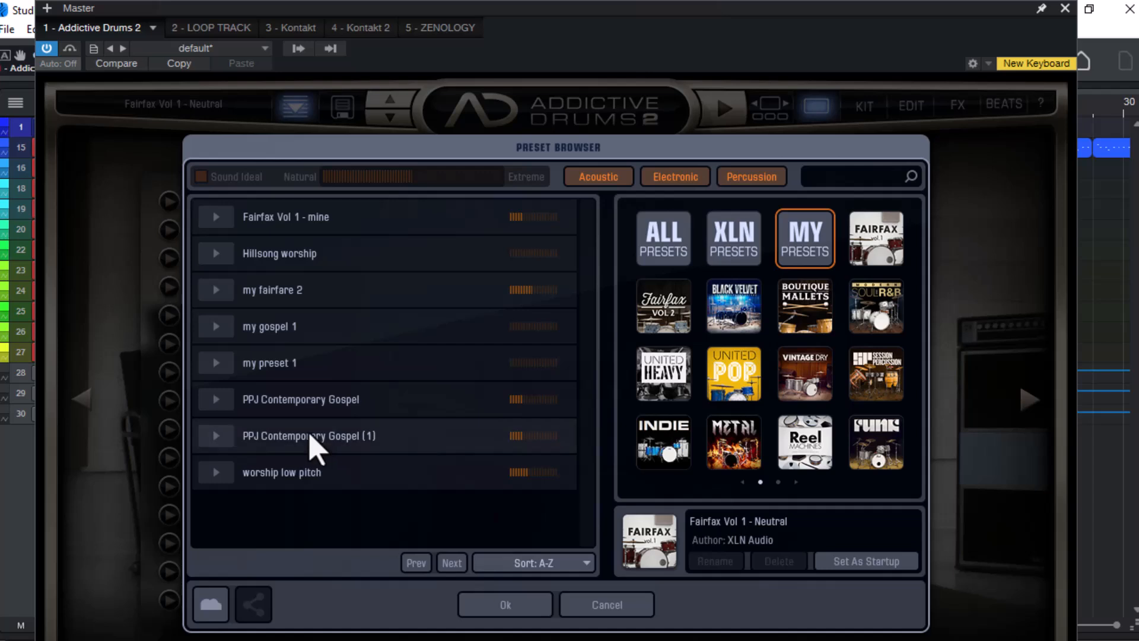
click(314, 445)
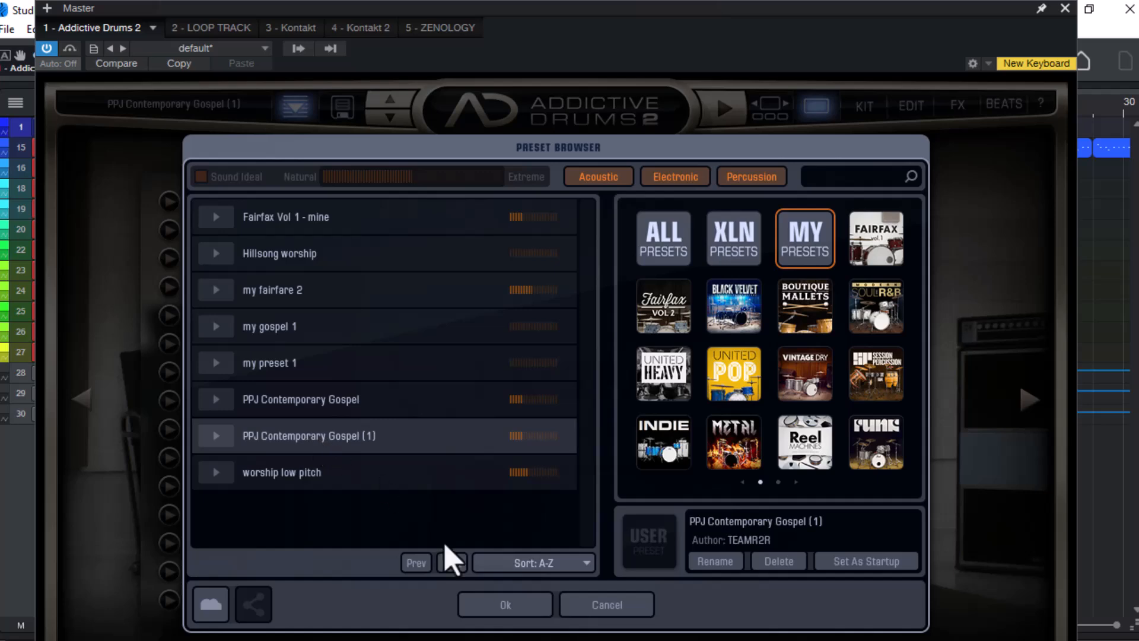
click(497, 608)
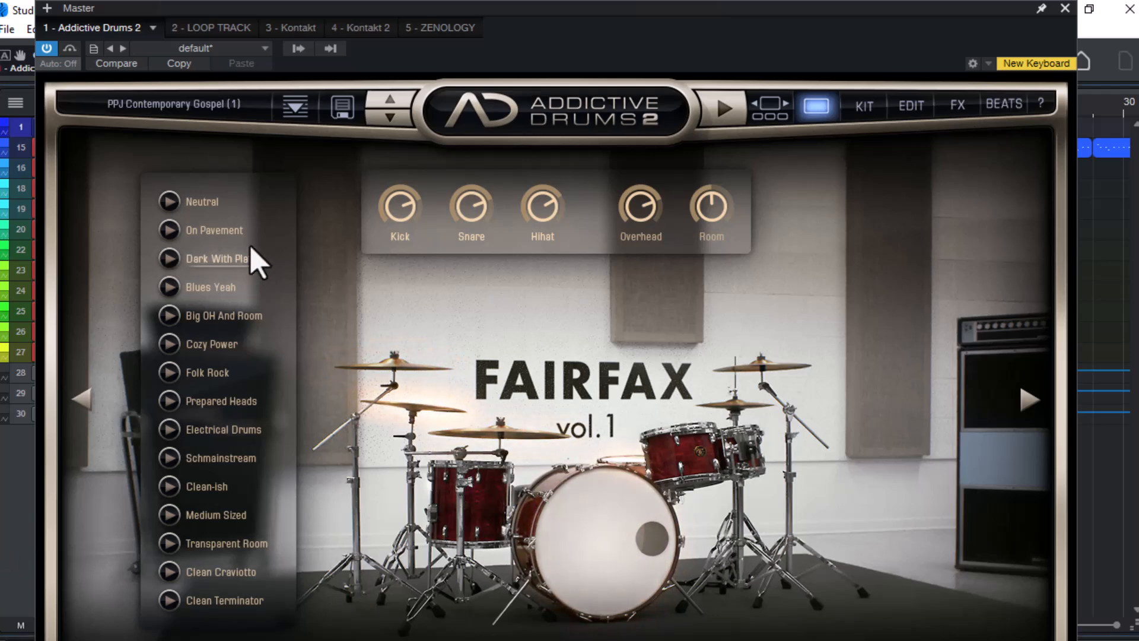
- Move the plug-in window clear of the track list and switch off the power toggle below the tracks
drag(854, 27, 994, 6)
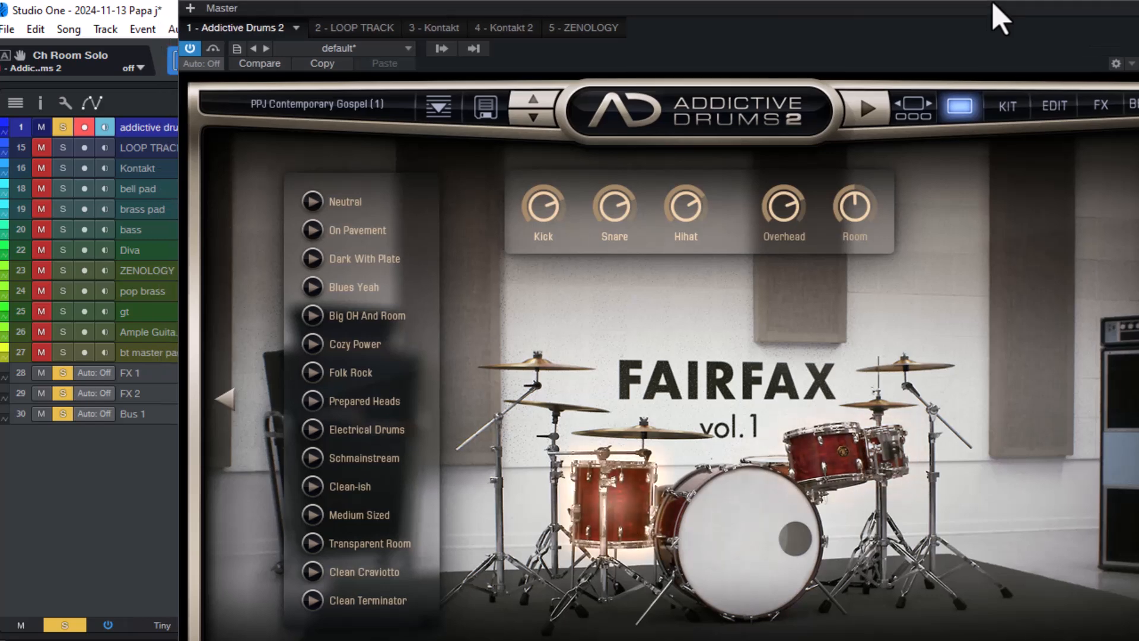
click(102, 629)
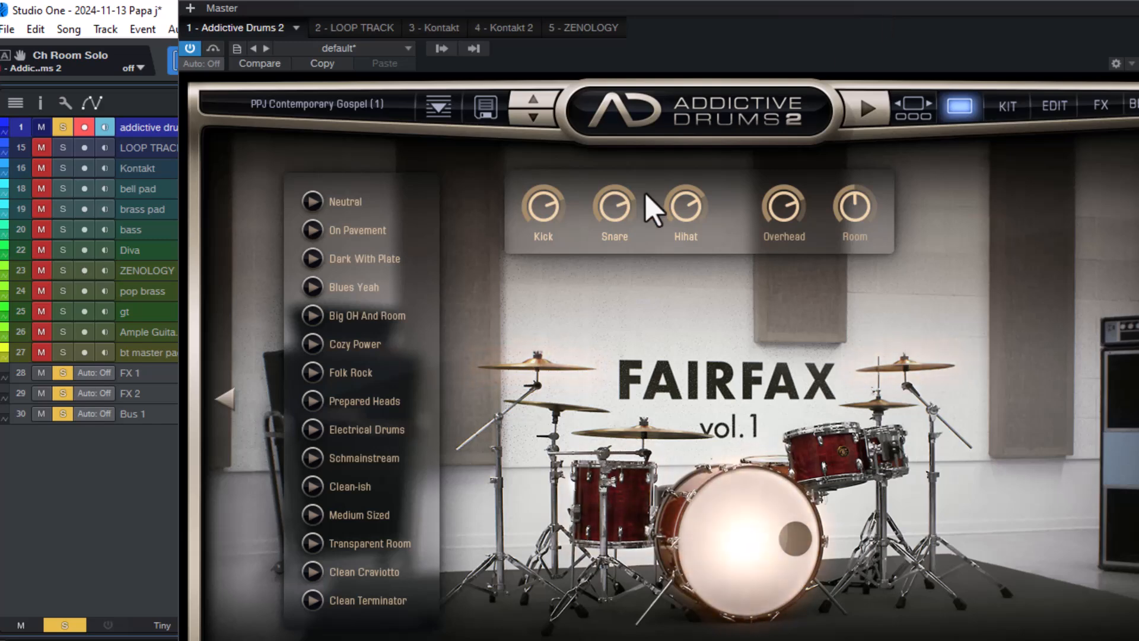
- Audition the Fairfax Vol 1 Neutral preset, followed by the original PPJ Contemporary Gospel preset
click(342, 204)
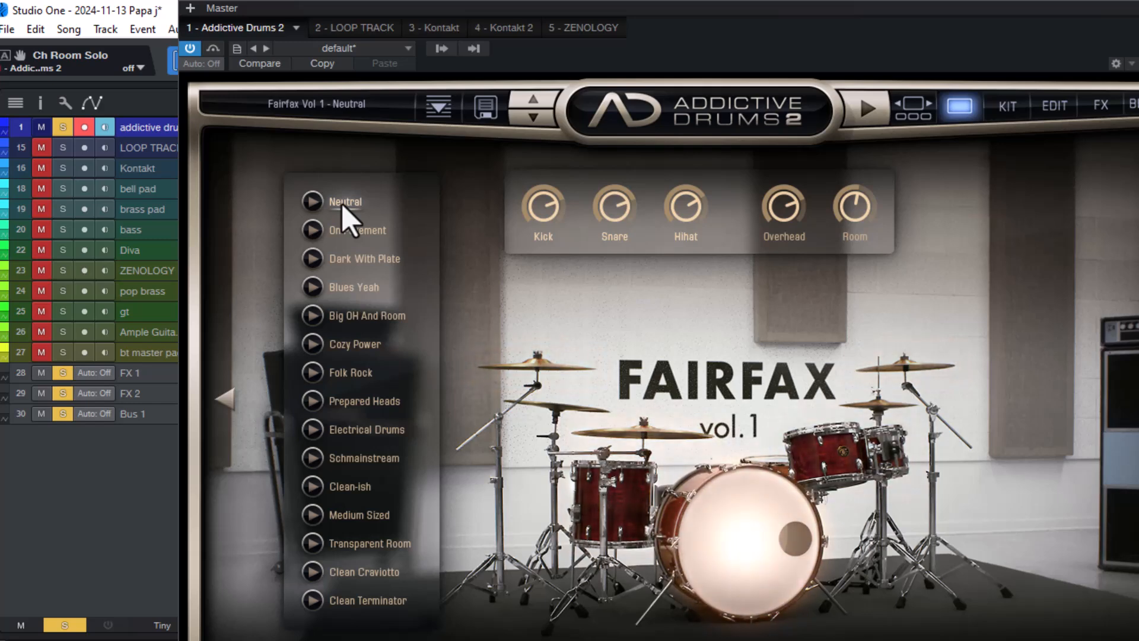
click(439, 108)
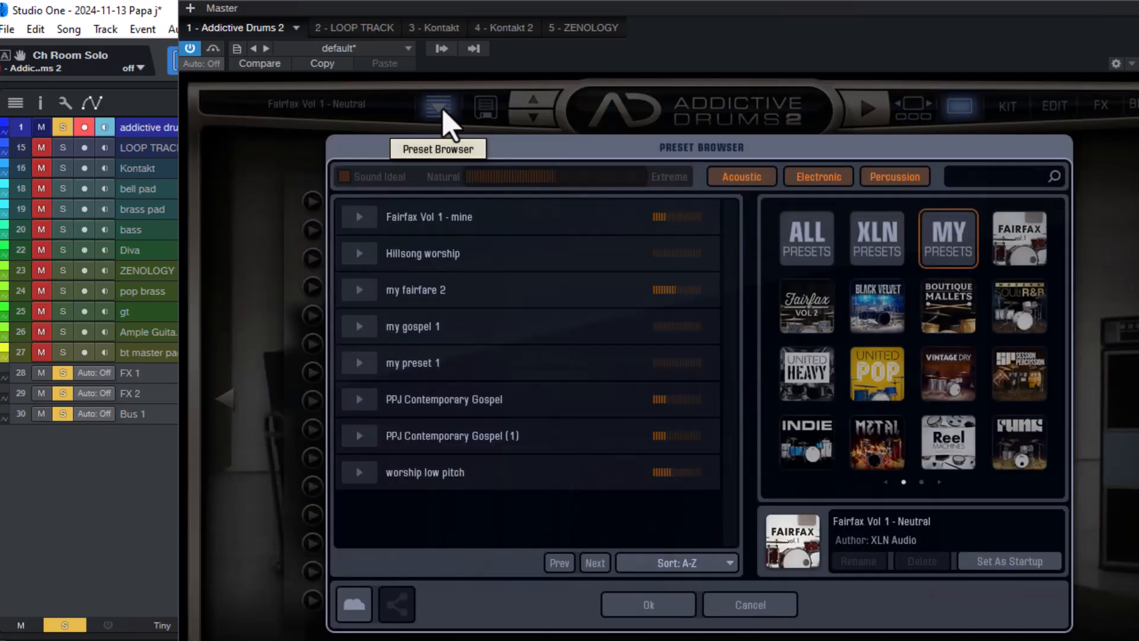
double_click(445, 404)
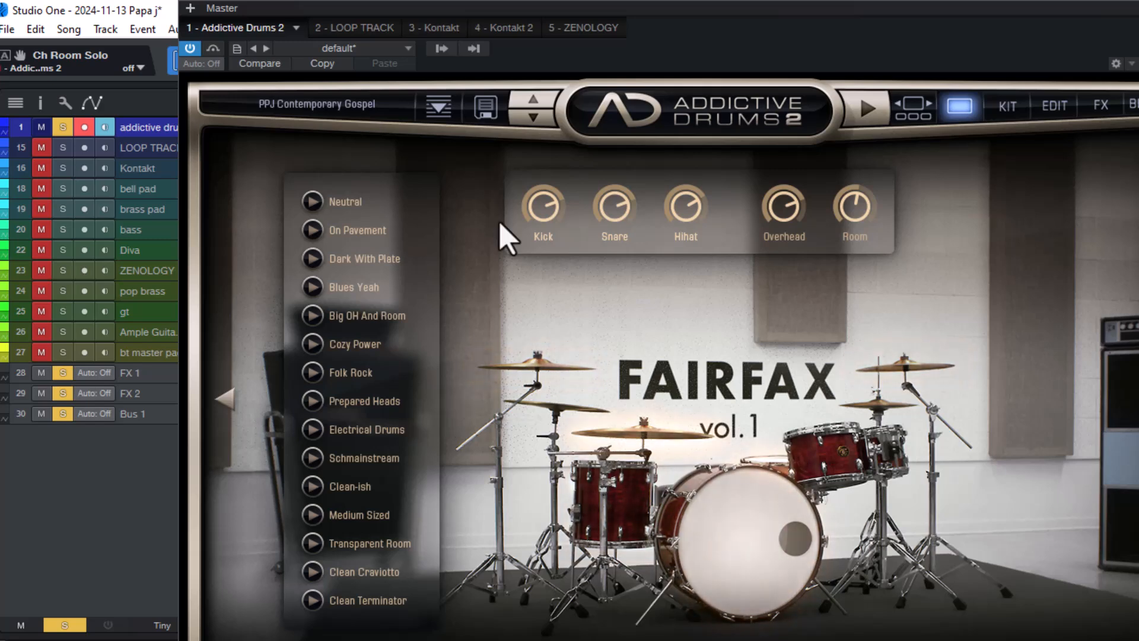
- Show the kit's edit page and load the PPJ Contemporary Gospel (1) preset
click(1055, 107)
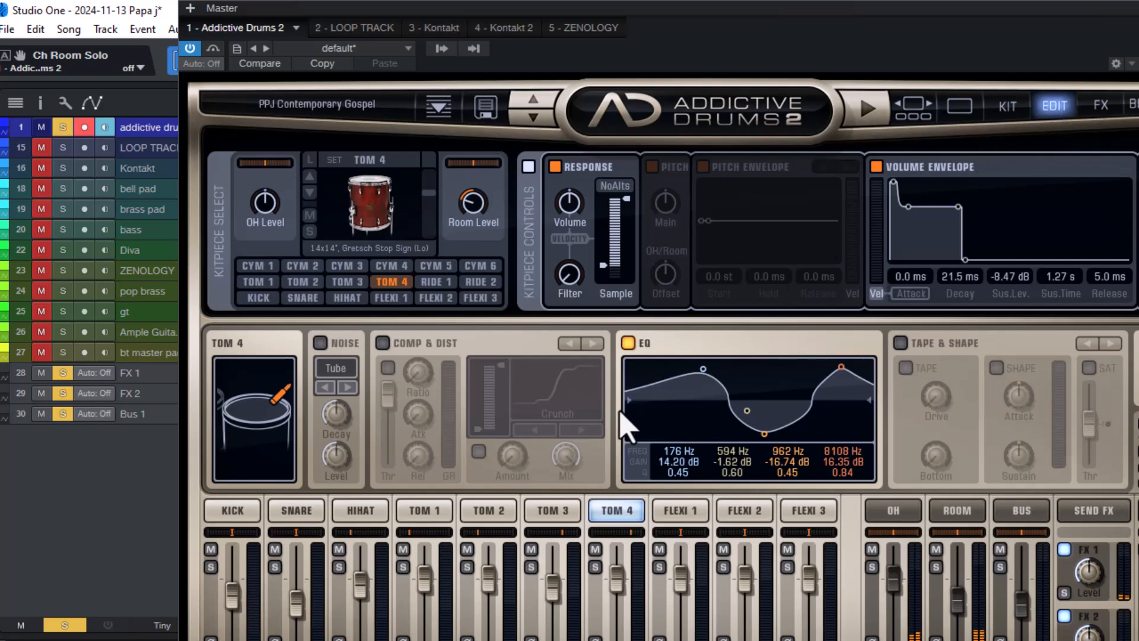
click(438, 106)
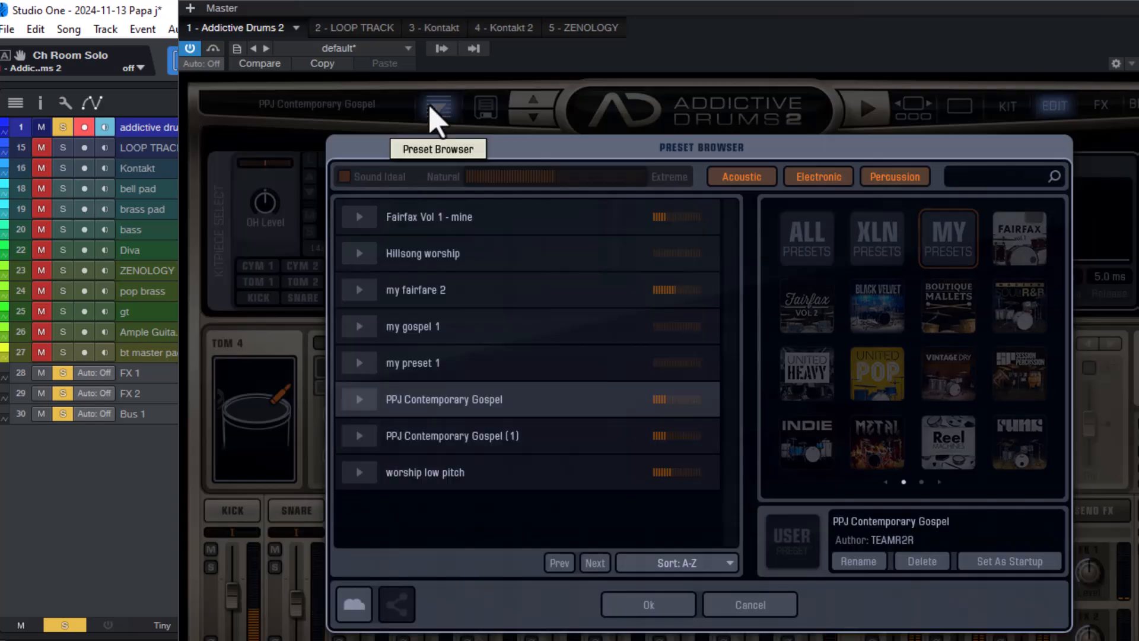
double_click(475, 435)
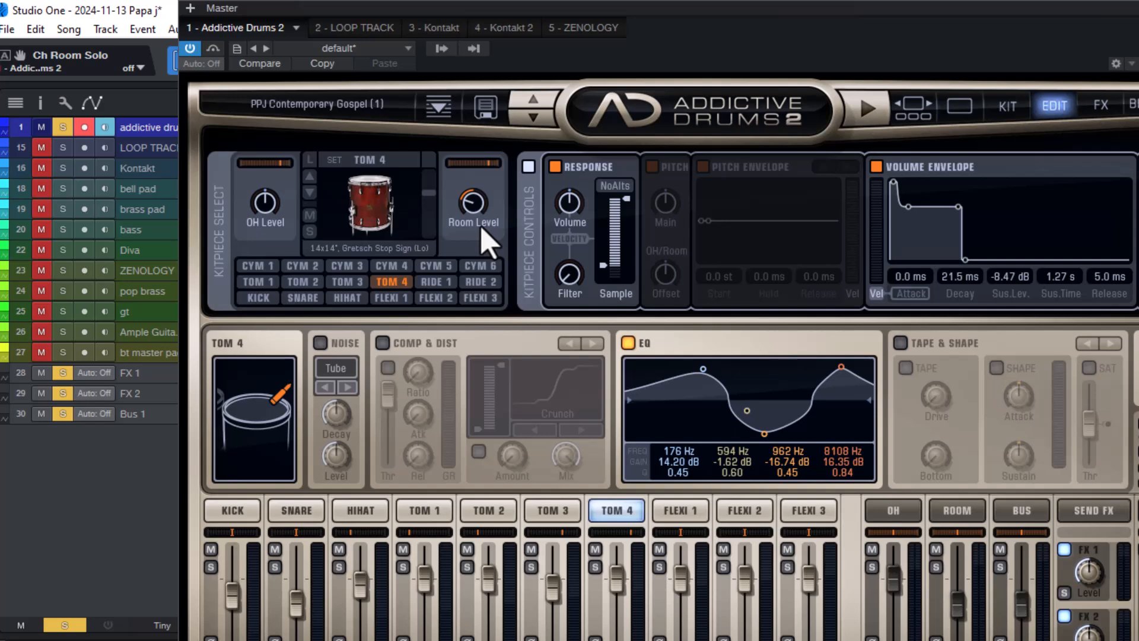
- Audition the my gospel 1 preset and return to PPJ Contemporary Gospel (1)
click(439, 108)
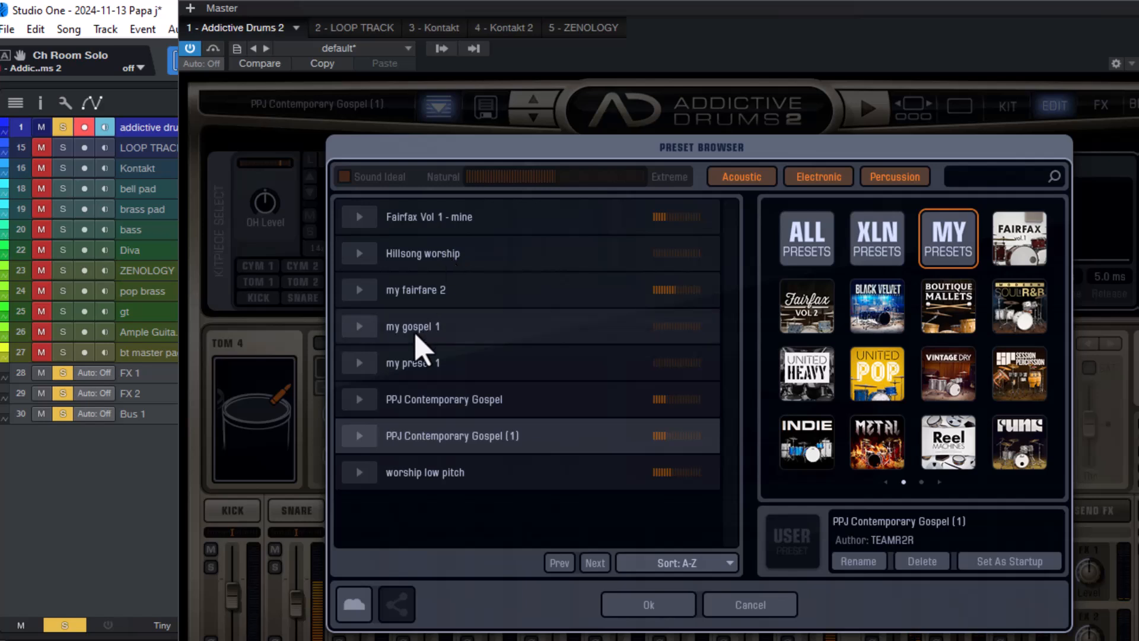
click(422, 346)
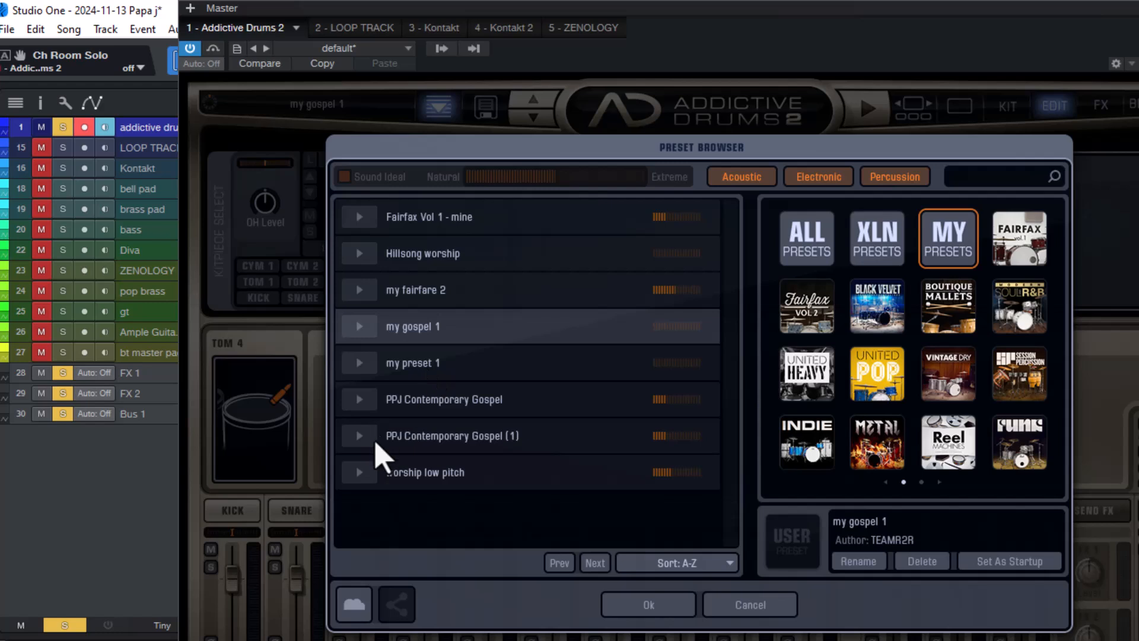
click(437, 440)
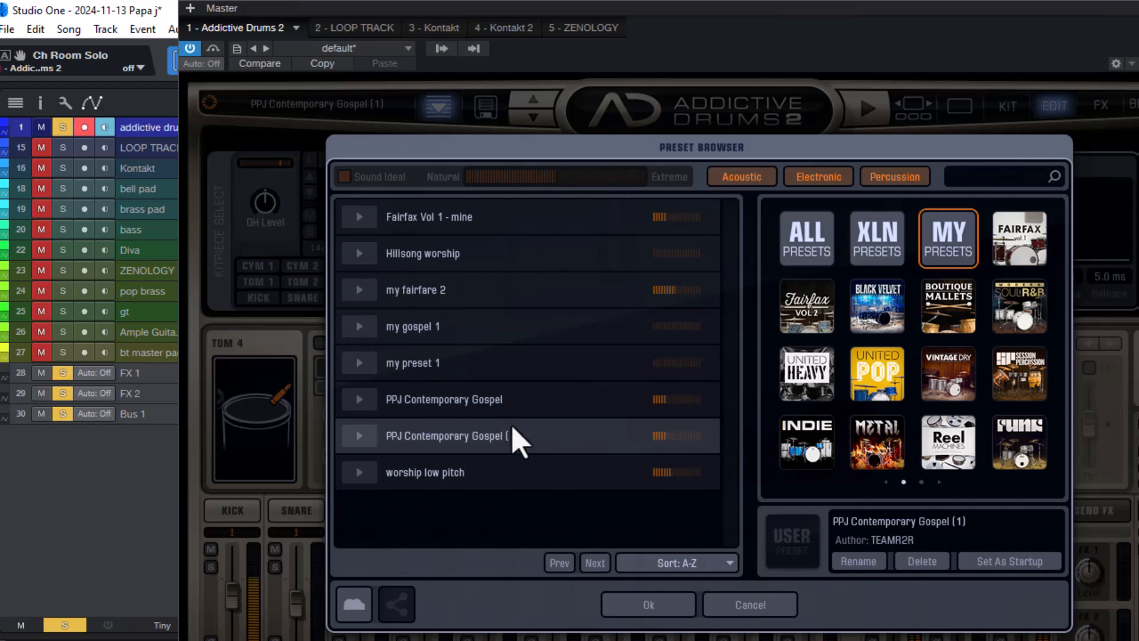
click(667, 604)
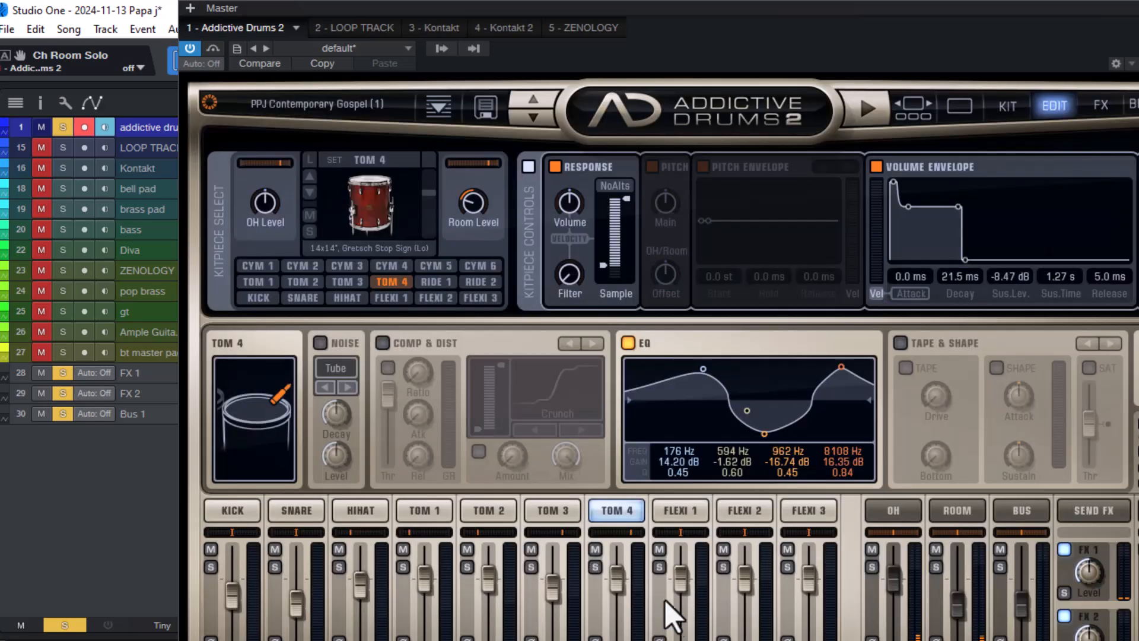
click(440, 110)
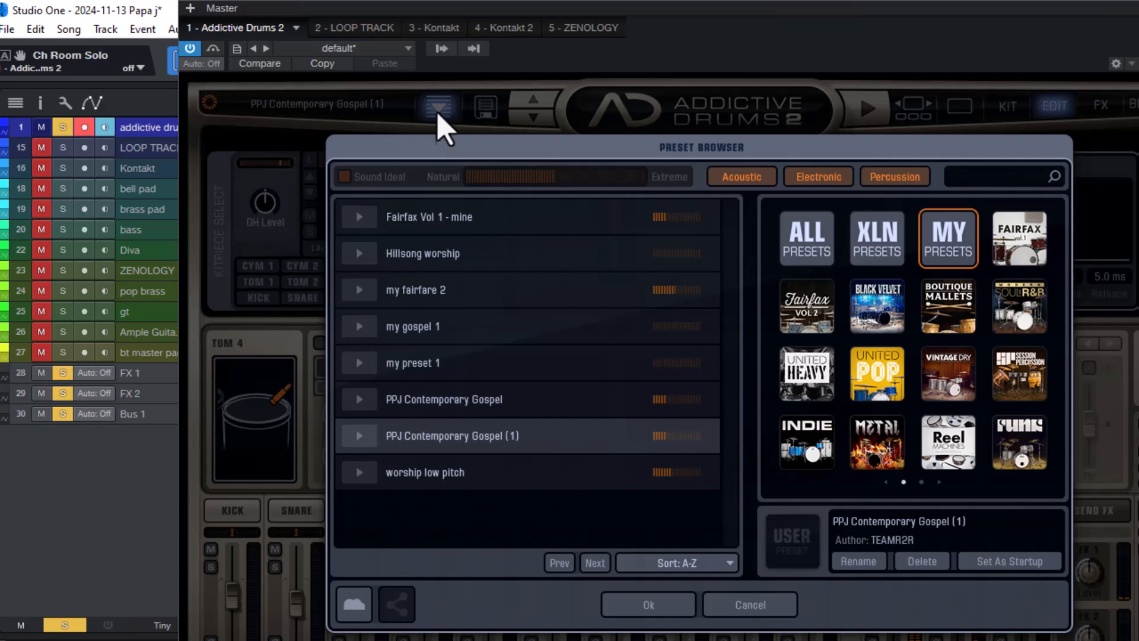
click(438, 112)
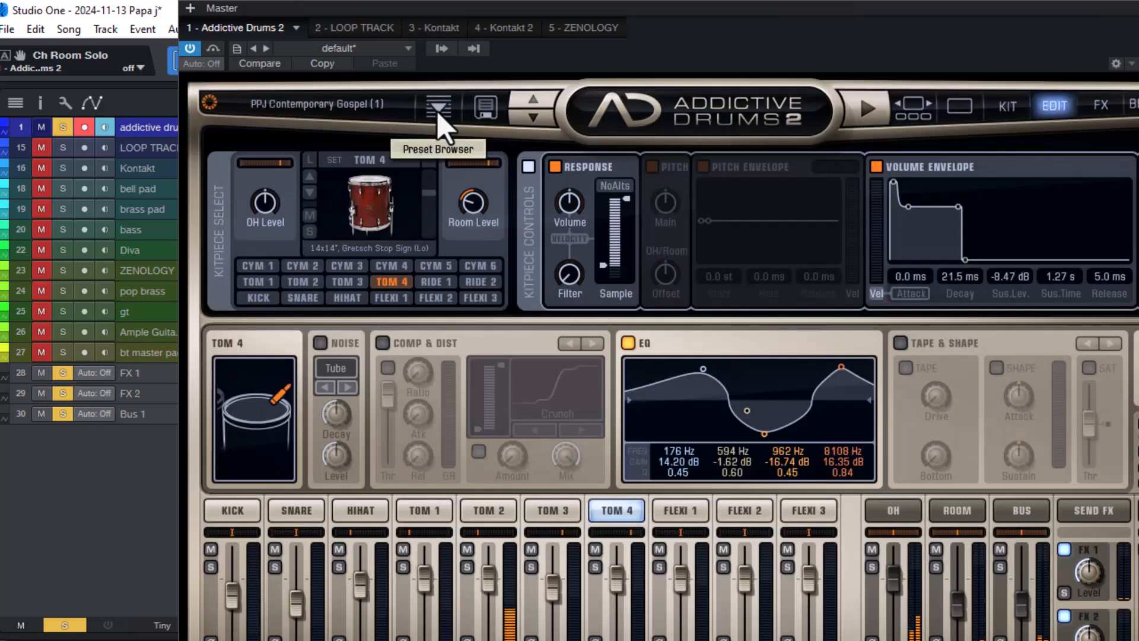
- Compare the gallery's Neutral preset with PPJ Contemporary Gospel (1), leaving the latter loaded
click(959, 108)
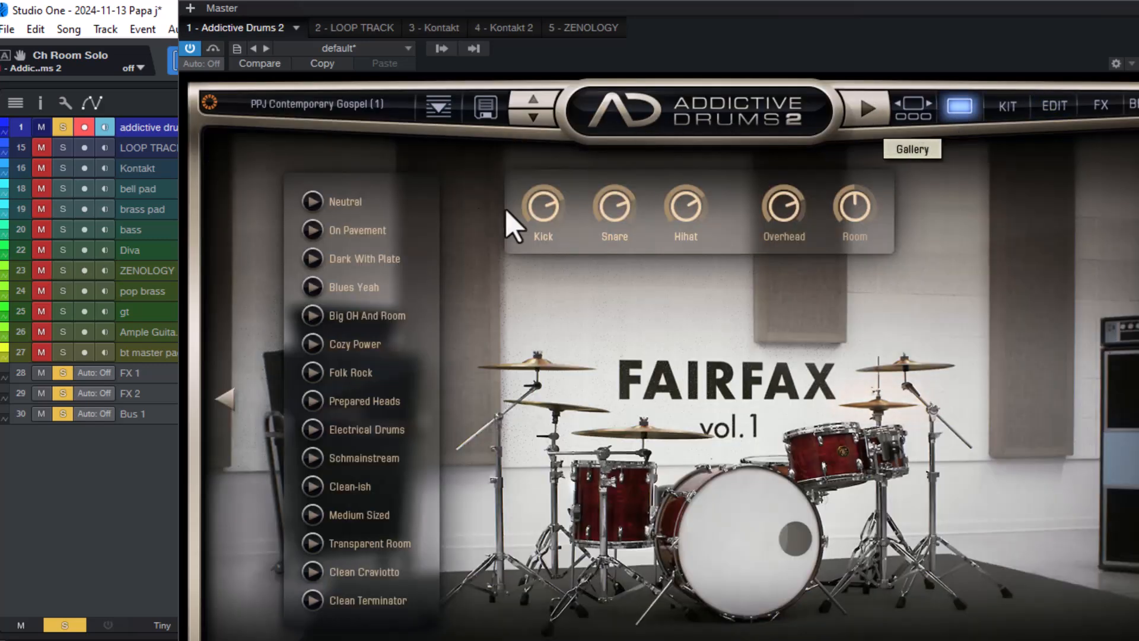
click(351, 201)
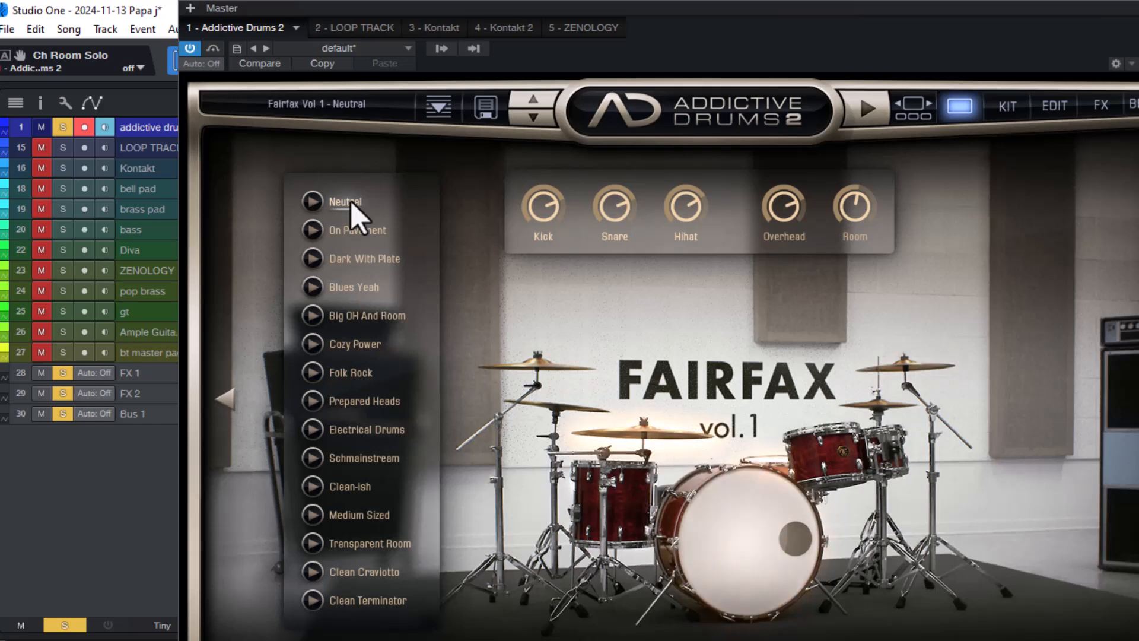
click(437, 108)
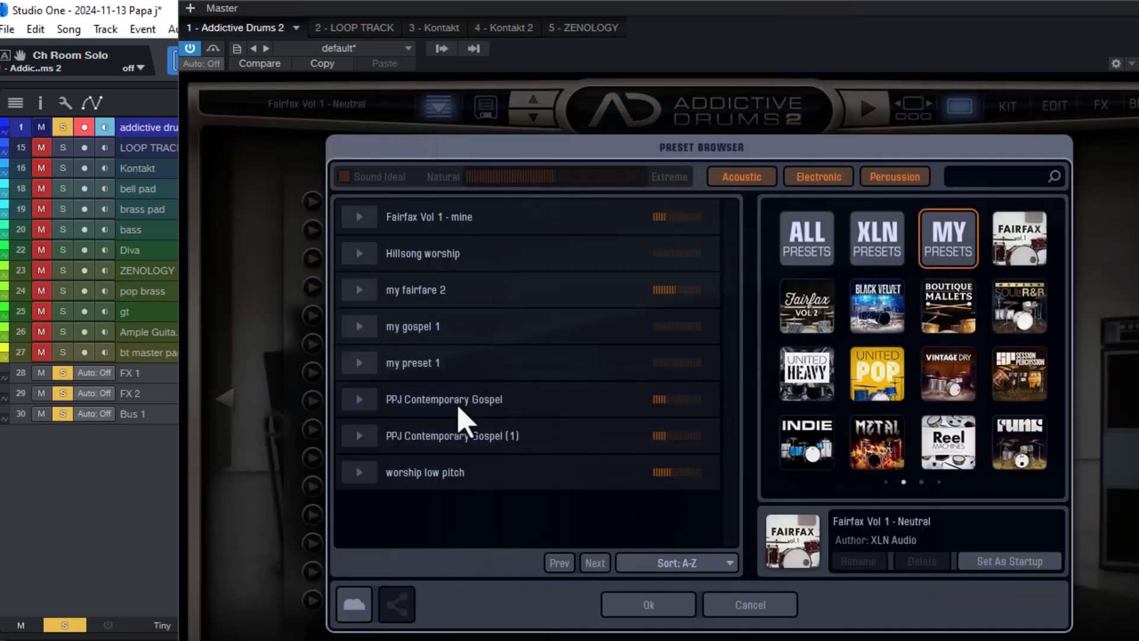
click(465, 439)
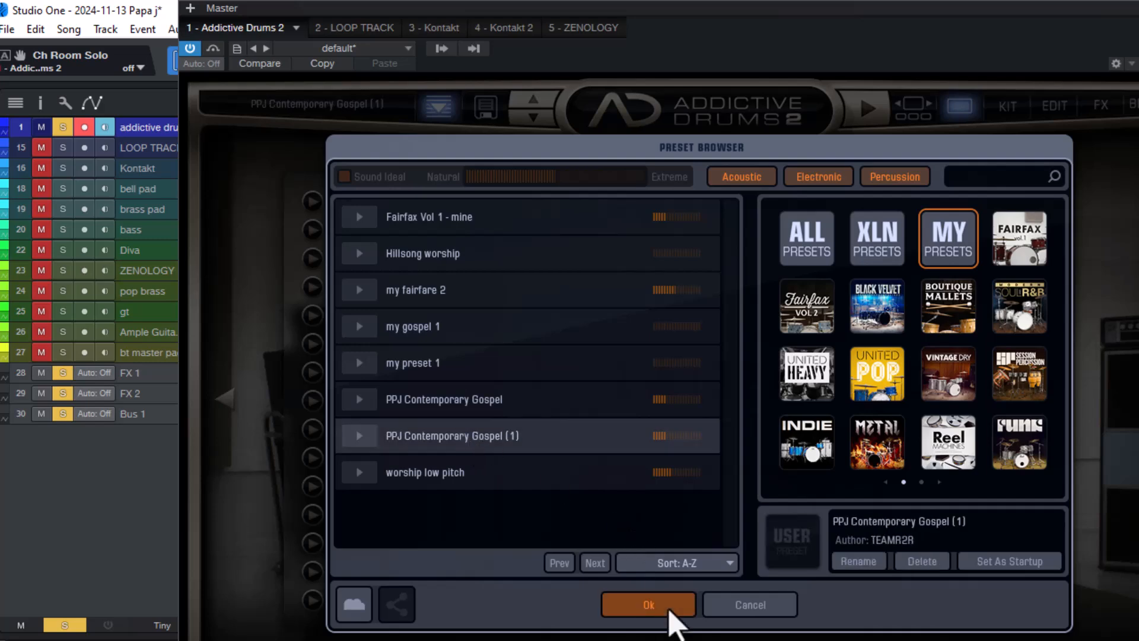
click(649, 605)
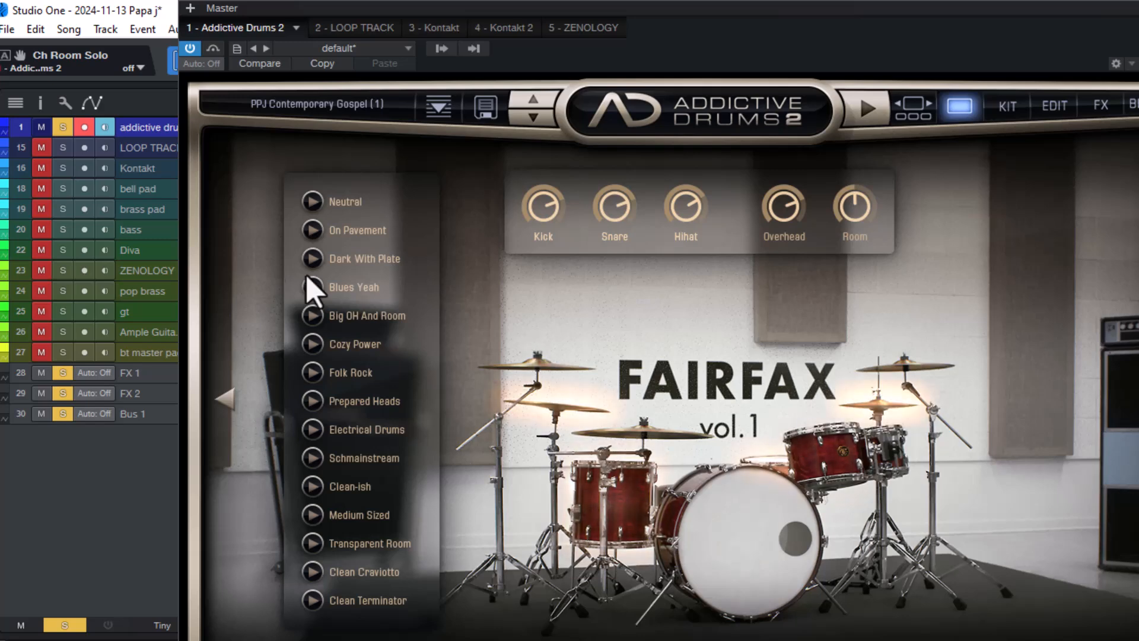
- Turn off solo on the addictive drums track and disarm it for recording
click(62, 127)
click(62, 127)
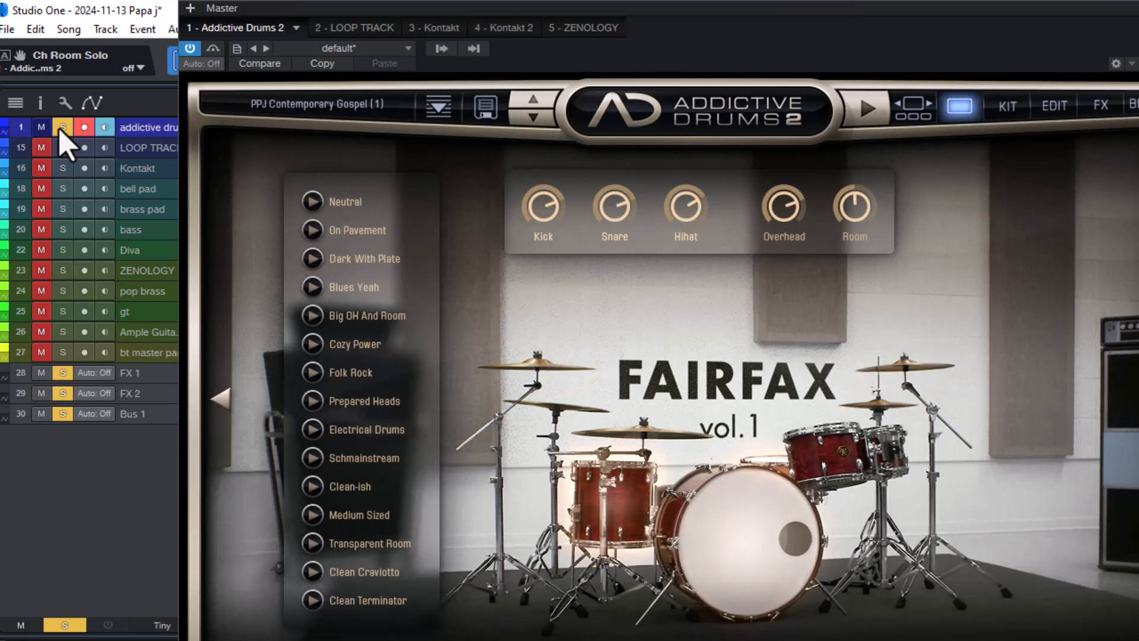
click(61, 127)
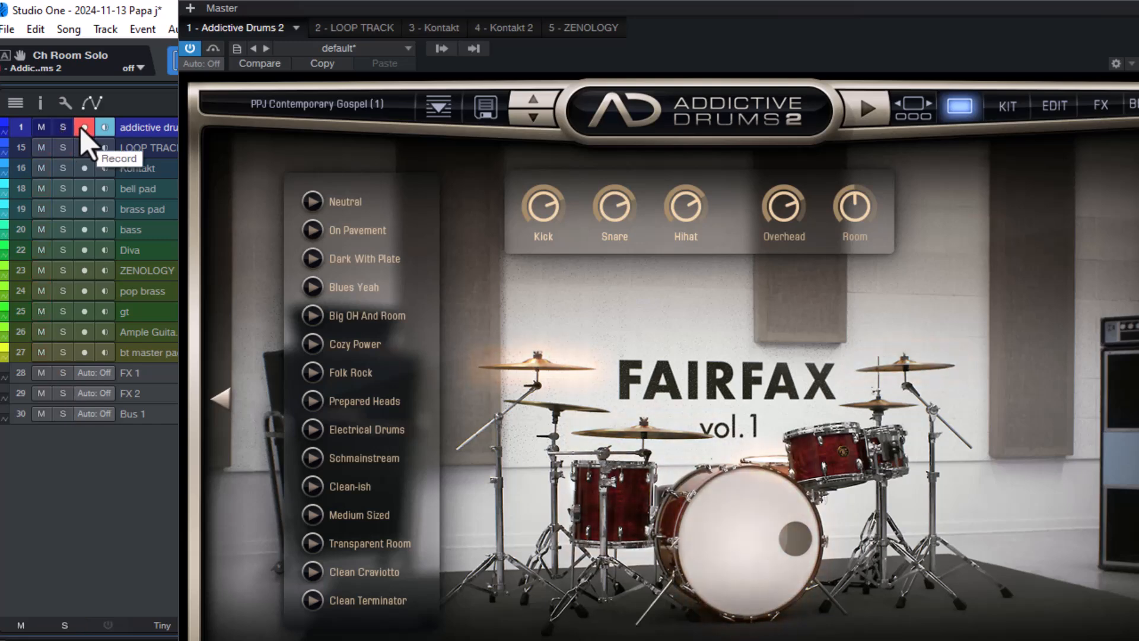
click(83, 128)
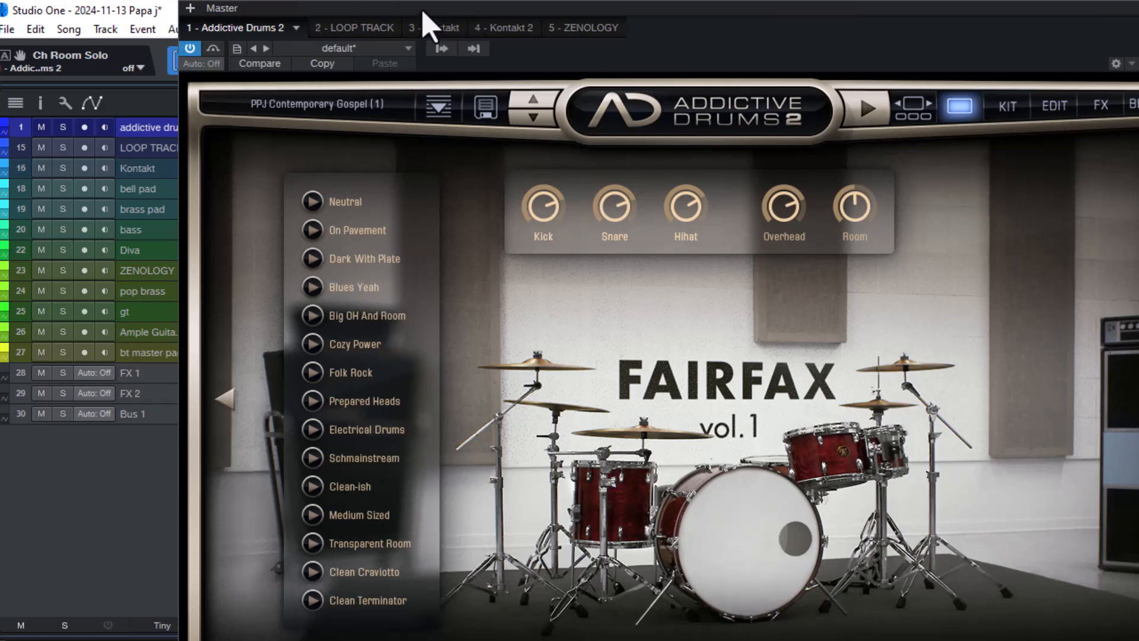
- Set the FL Studio audio device's block size to 1024 samples in the Studio One options
drag(868, 27, 780, 106)
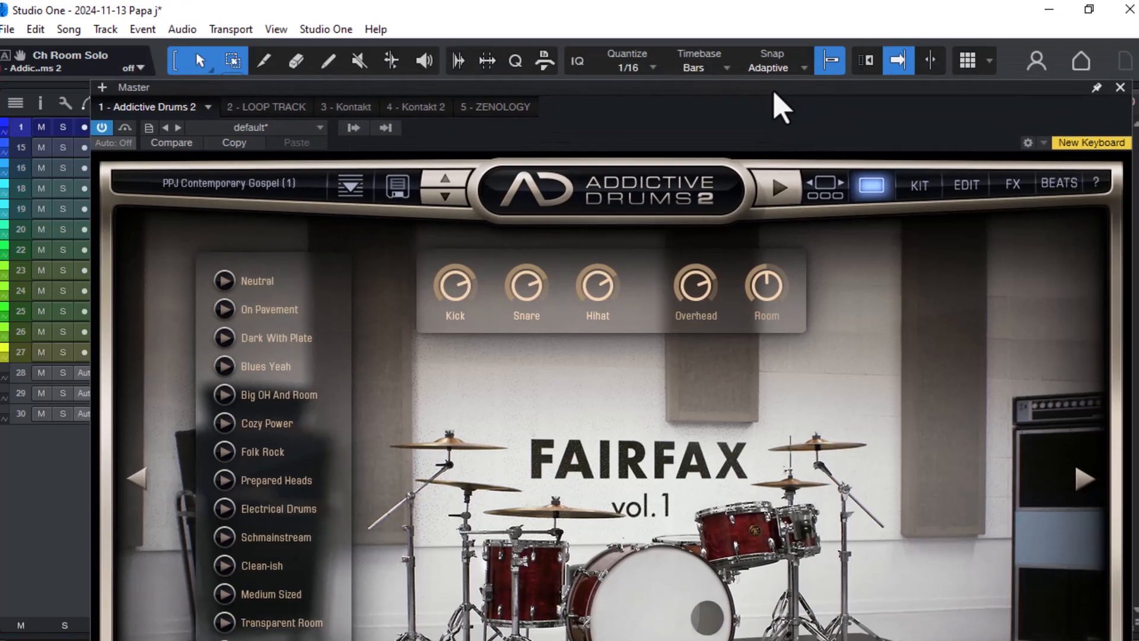
click(307, 34)
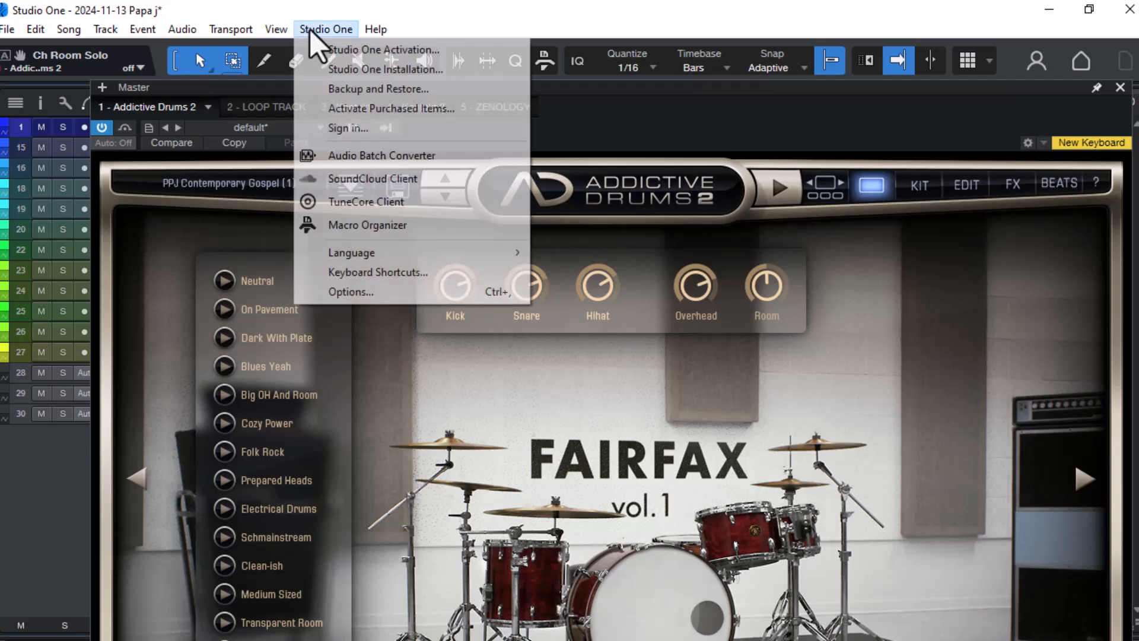
click(403, 295)
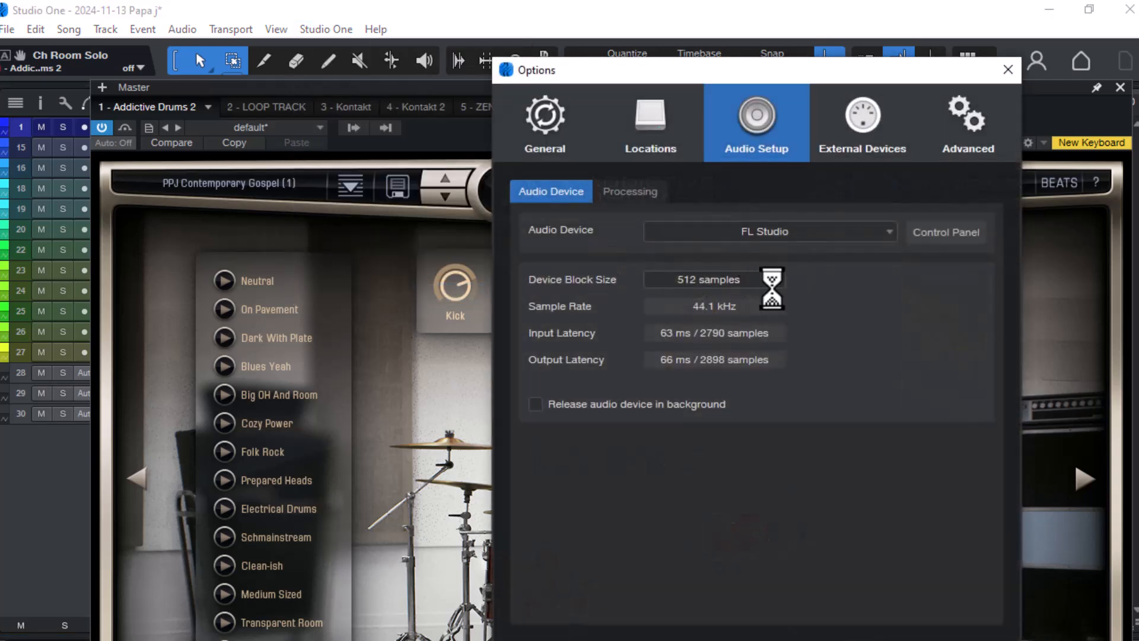
click(771, 284)
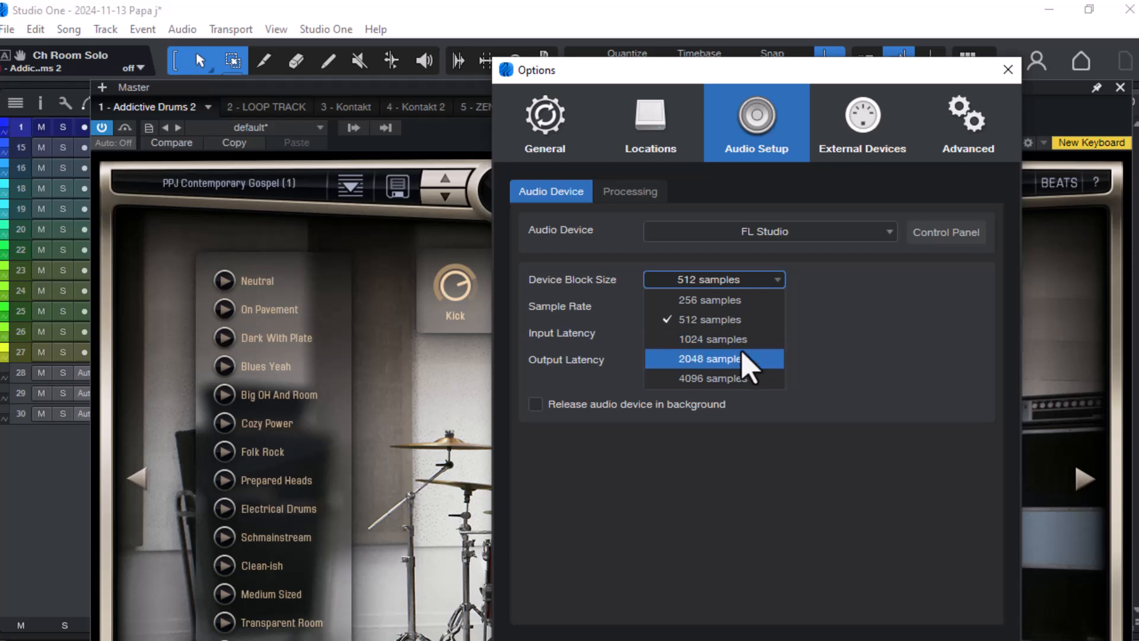
click(741, 346)
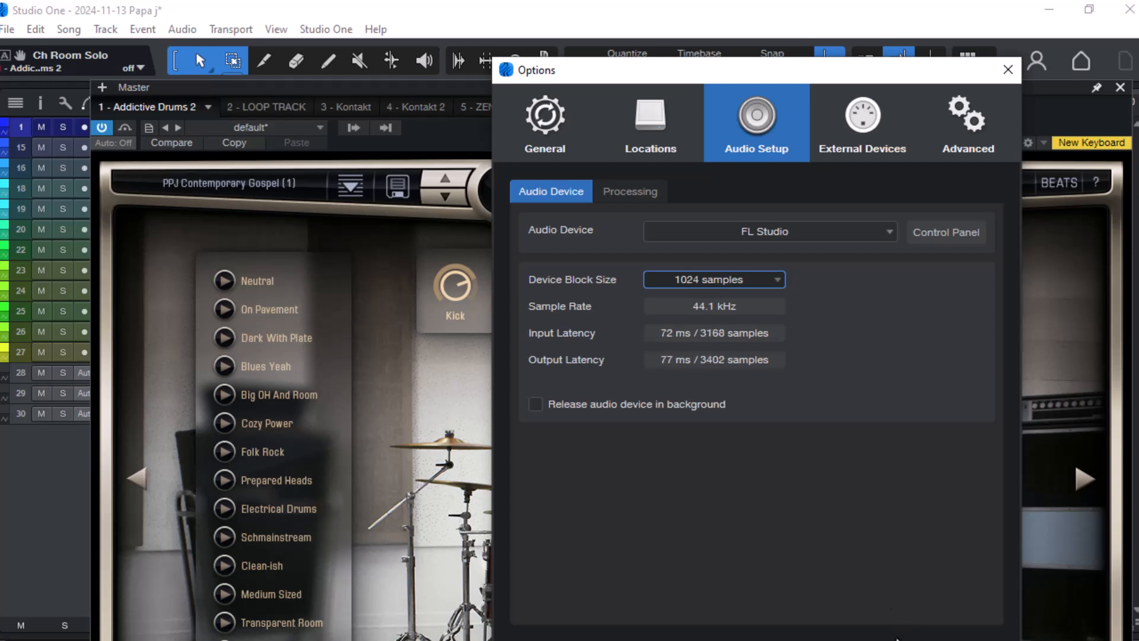
key(Return)
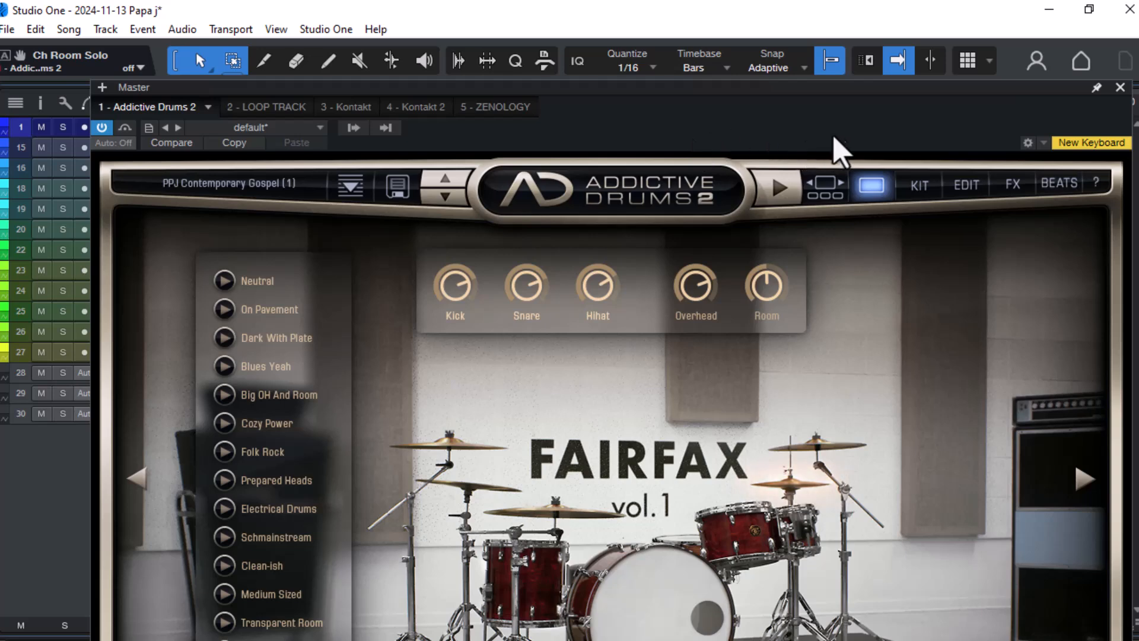
- Expand the addictive drum track to show its controls and set its volume to -2.9 dB
drag(1001, 93, 1062, 12)
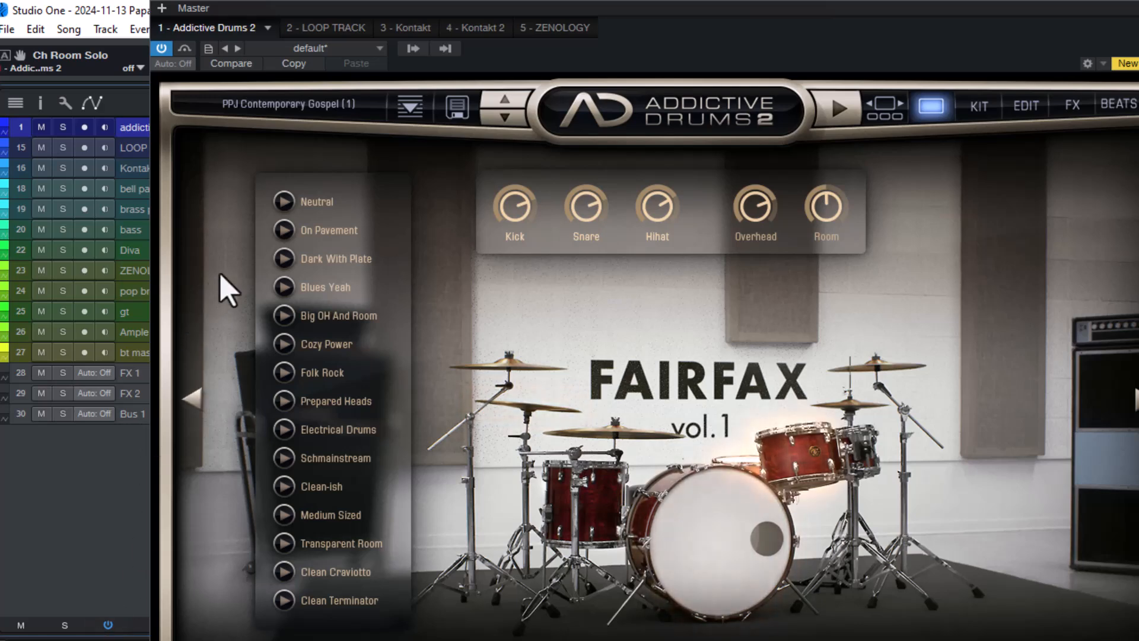
mouse_move(888, 25)
mouse_down()
mouse_move(807, 19)
mouse_move(910, 25)
mouse_up()
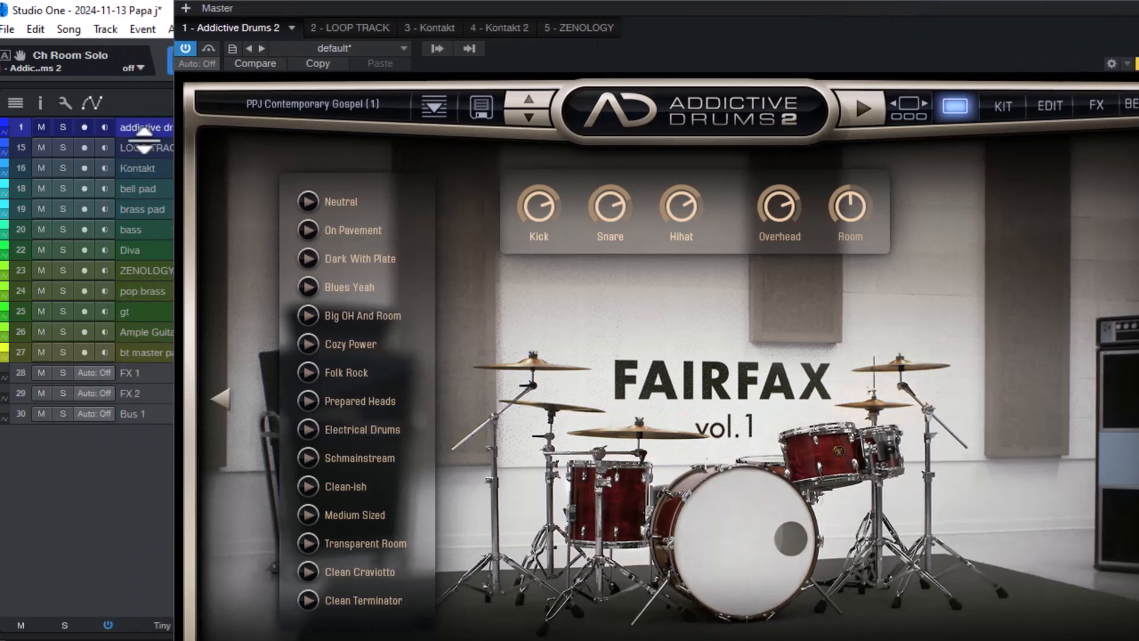
drag(144, 142, 158, 221)
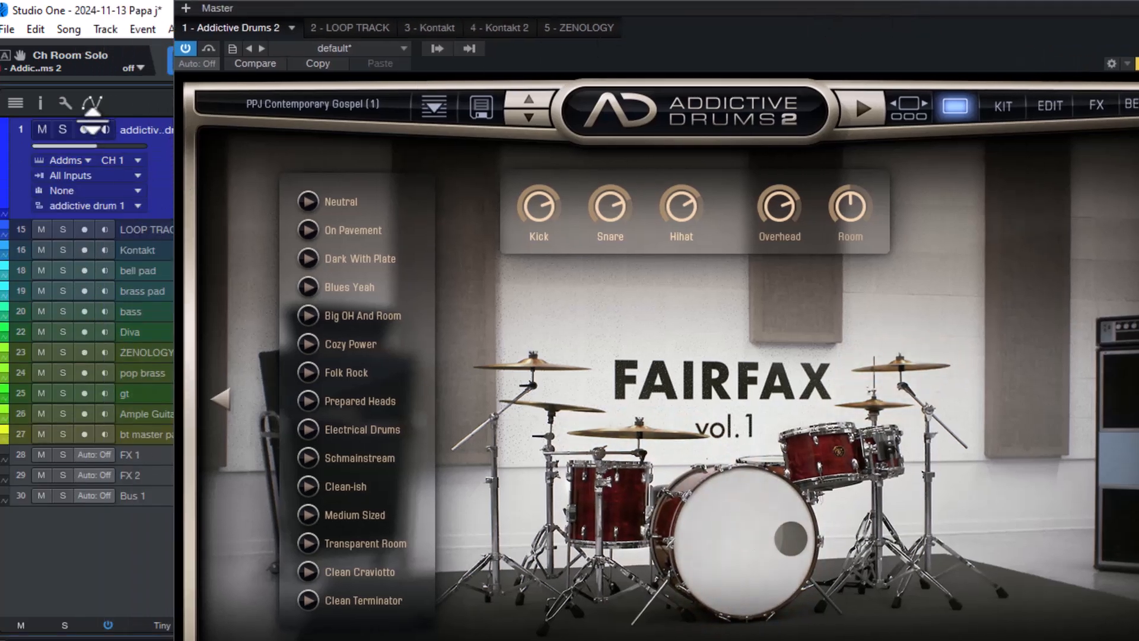
mouse_move(95, 146)
mouse_down()
mouse_move(132, 148)
mouse_move(108, 148)
mouse_up()
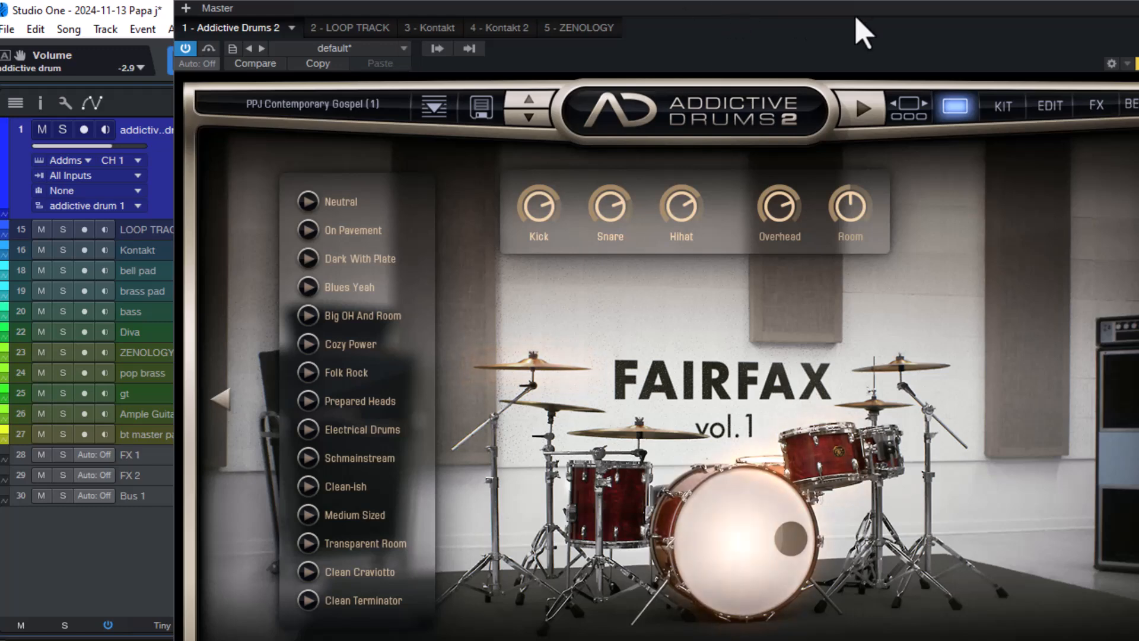
- Show the mixer, set the Bus 1 level to -2.7 dB and turn on the Bus 1 inserts
drag(1057, 13, 796, 14)
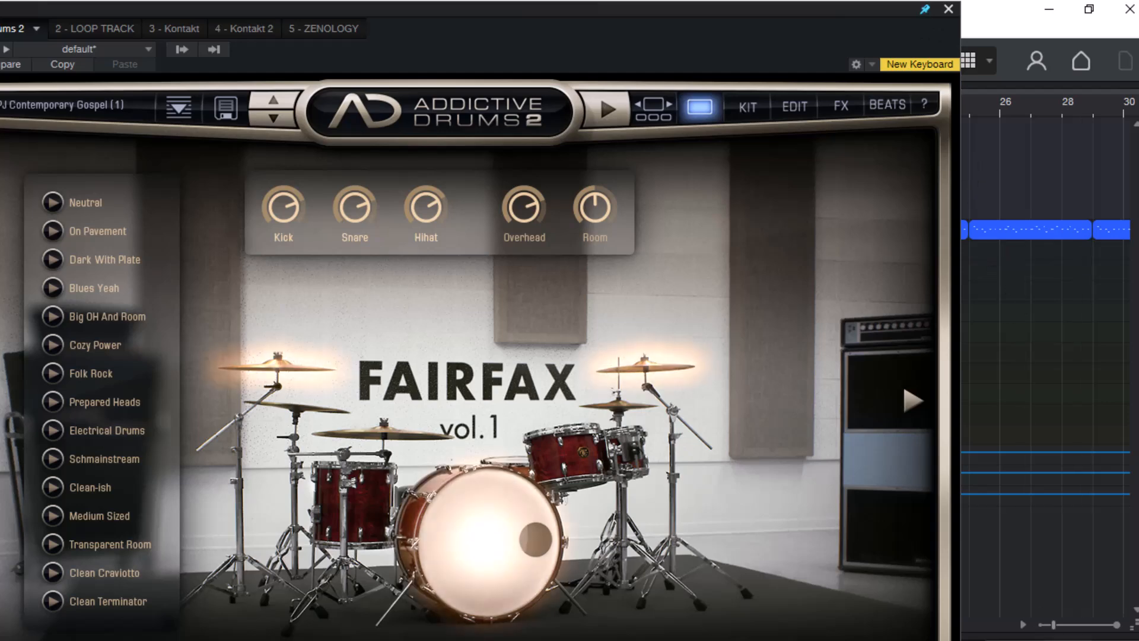
key(F3)
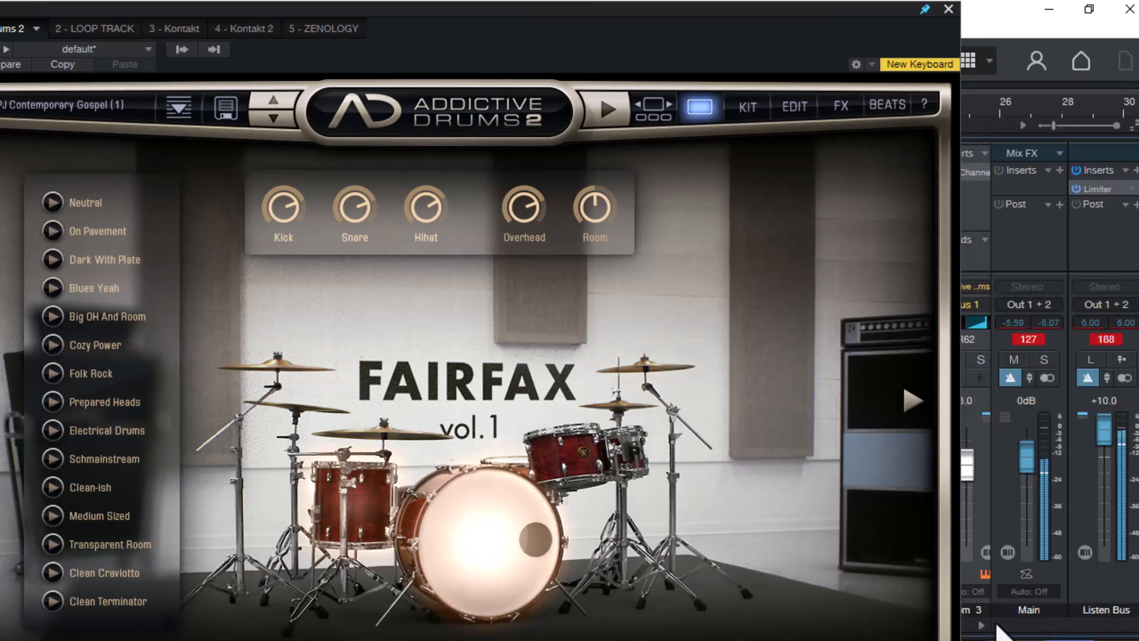
drag(842, 16, 725, 14)
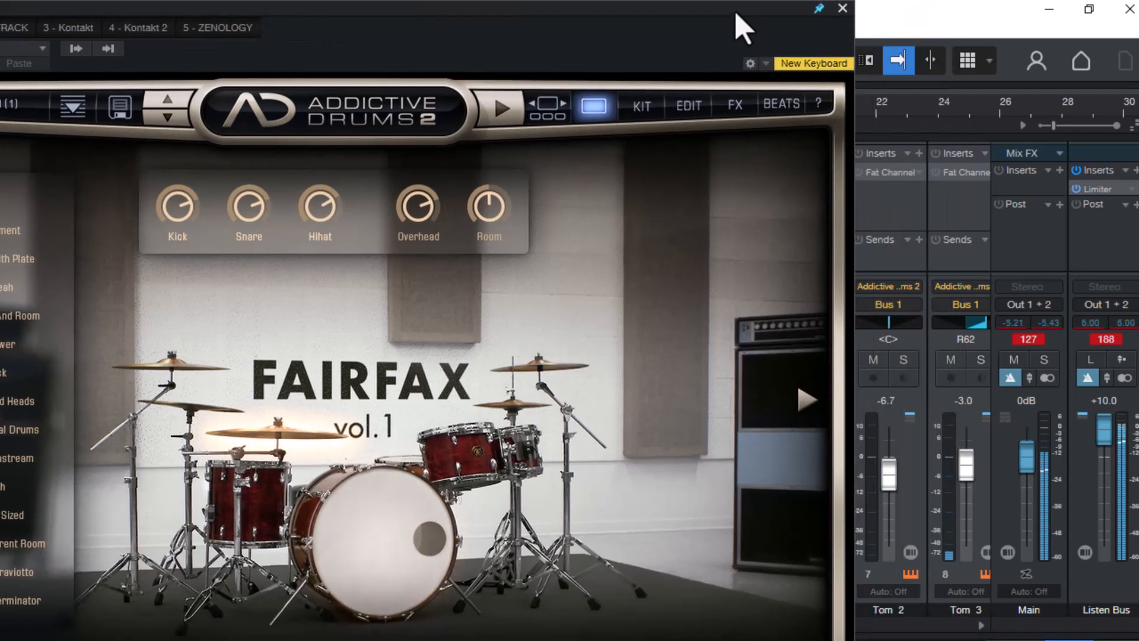
click(980, 626)
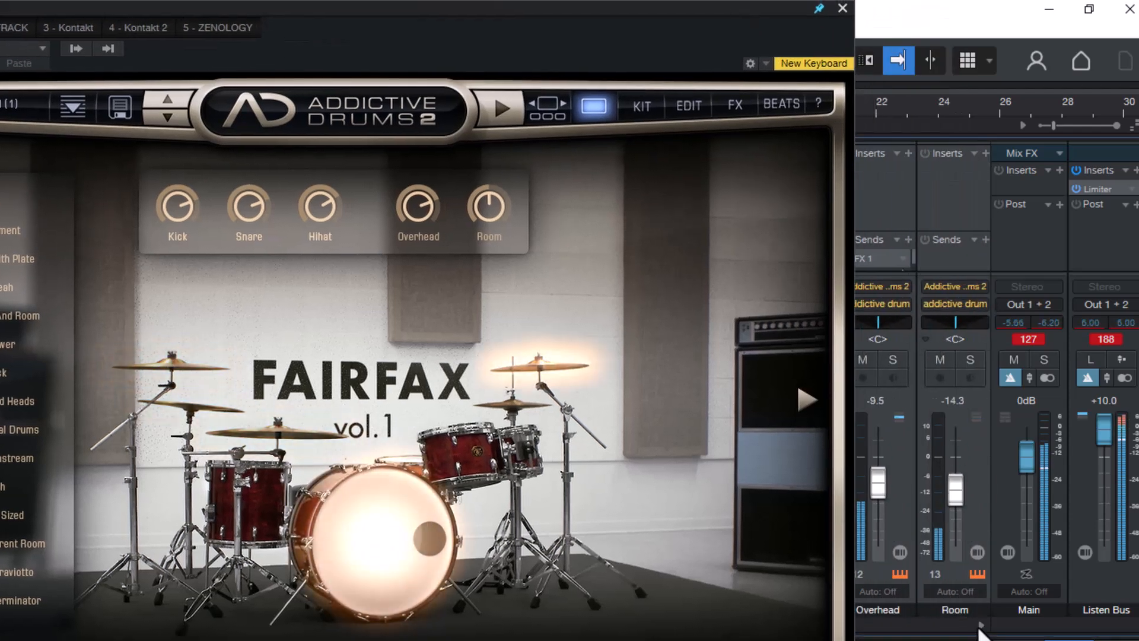
click(979, 626)
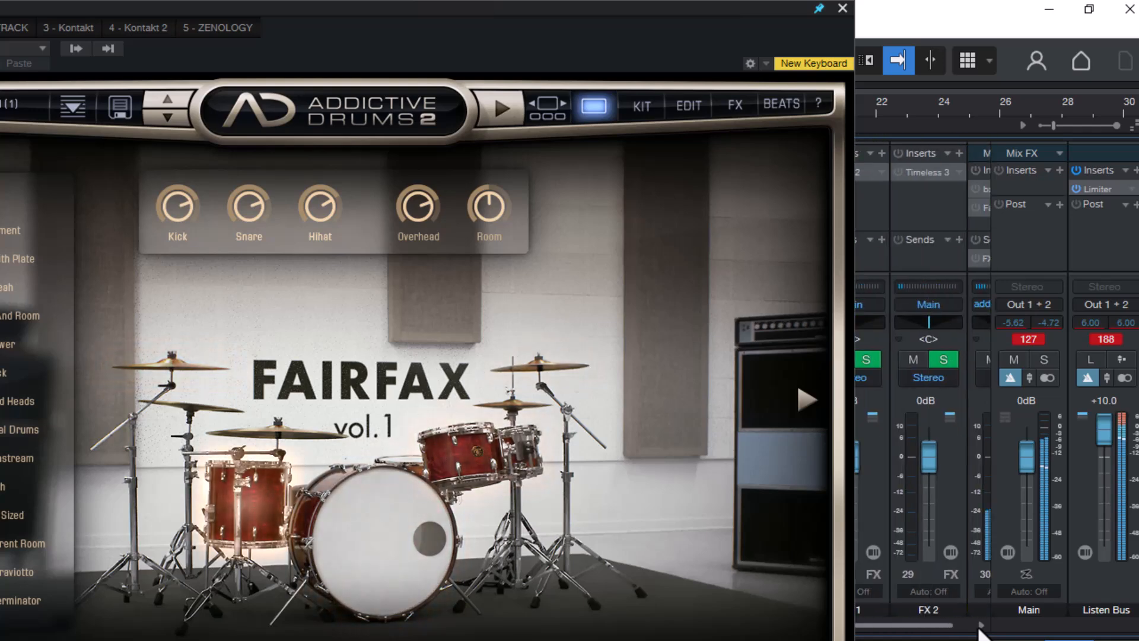
click(980, 627)
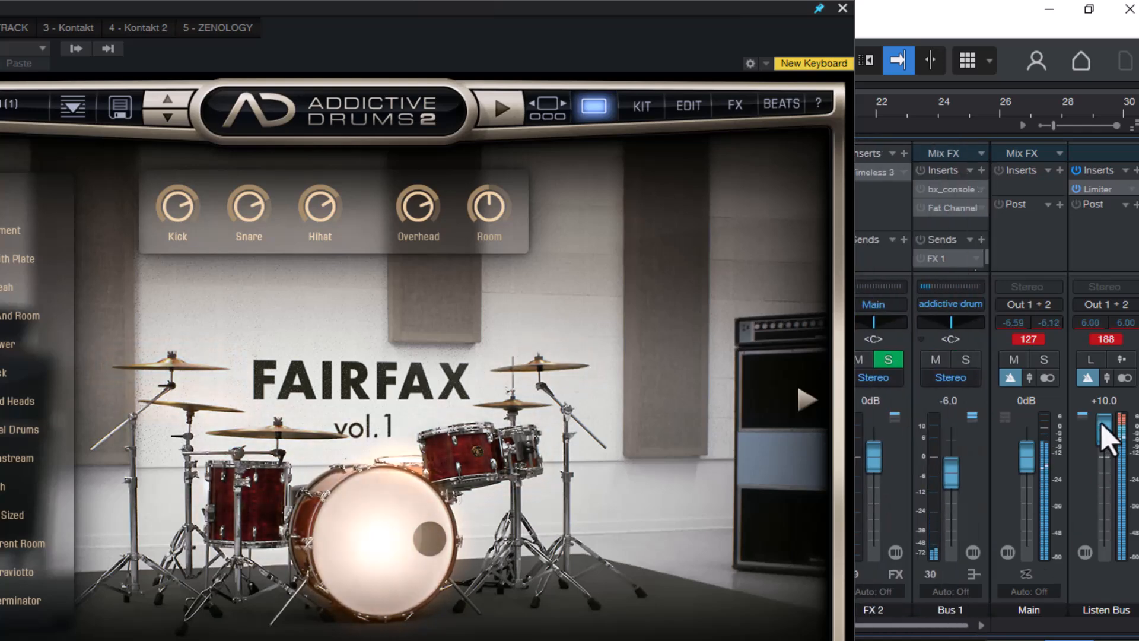
drag(955, 478, 954, 471)
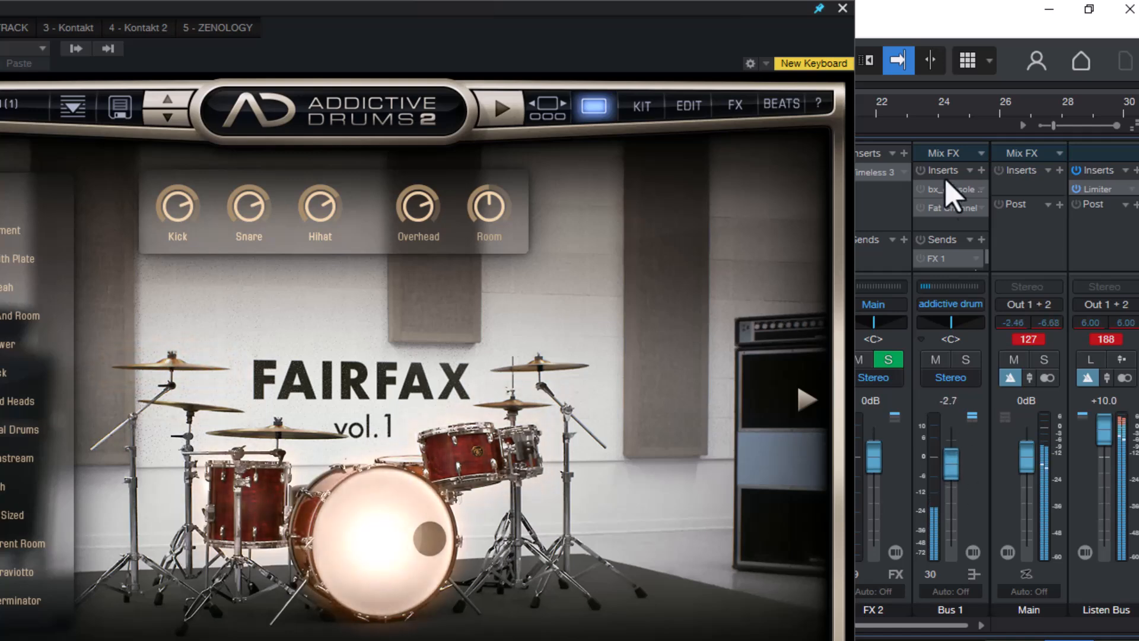
click(920, 171)
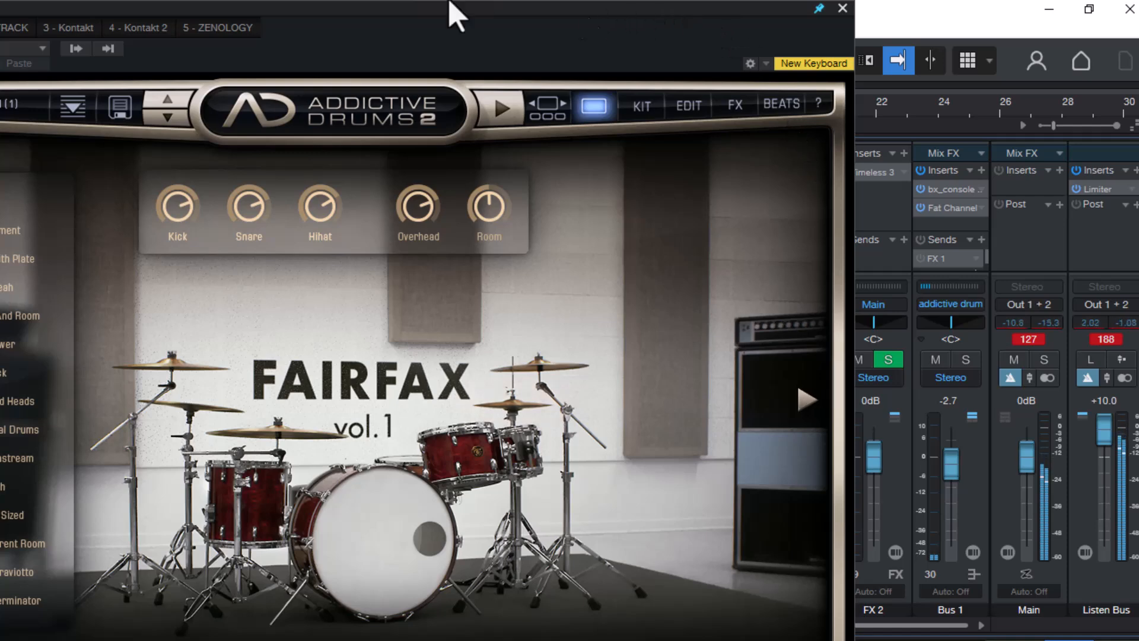
- Turn on the inserts of the Kick, Snare, Tom 1, Tom 2, Tom 3 and addictive drum channels in the mixer
drag(295, 31, 505, 258)
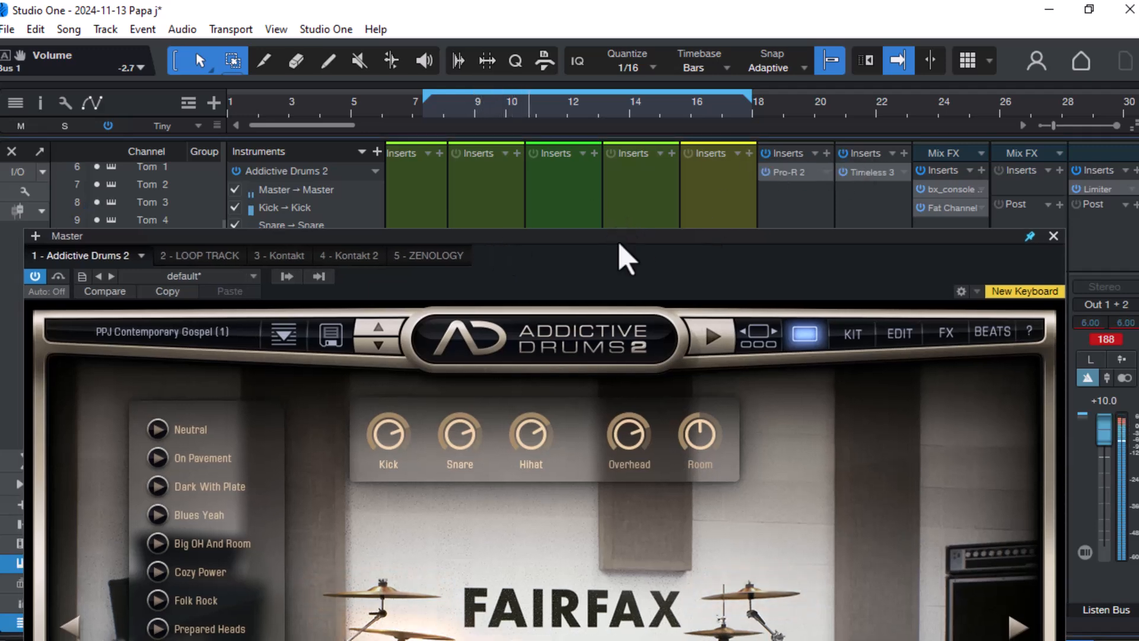
drag(618, 257, 905, 185)
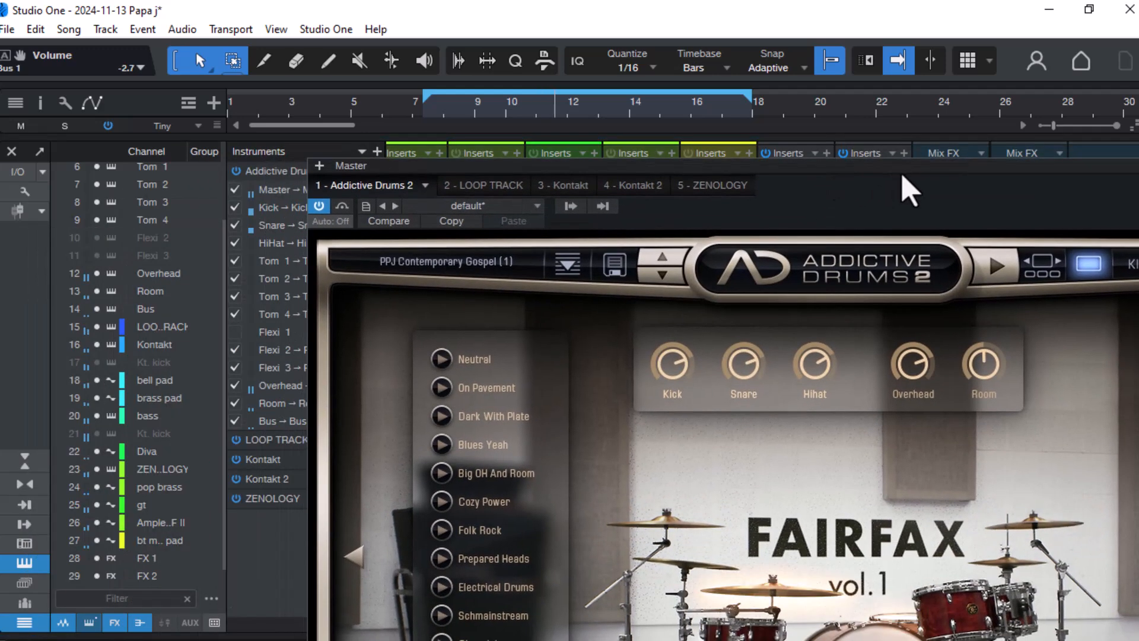
drag(777, 186, 876, 224)
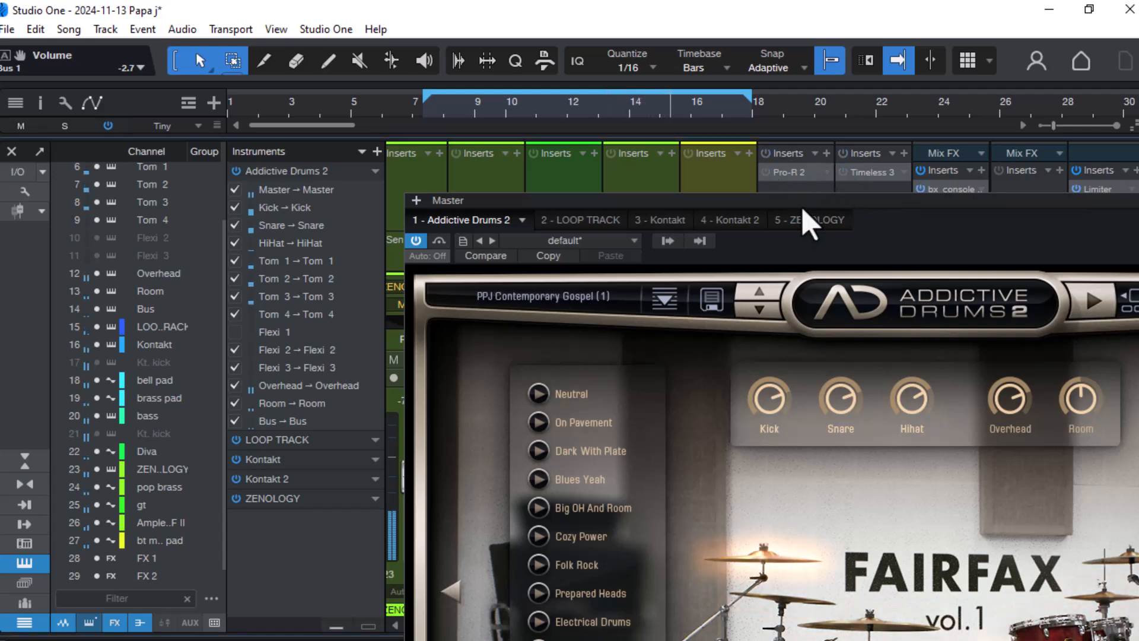
drag(737, 221, 837, 169)
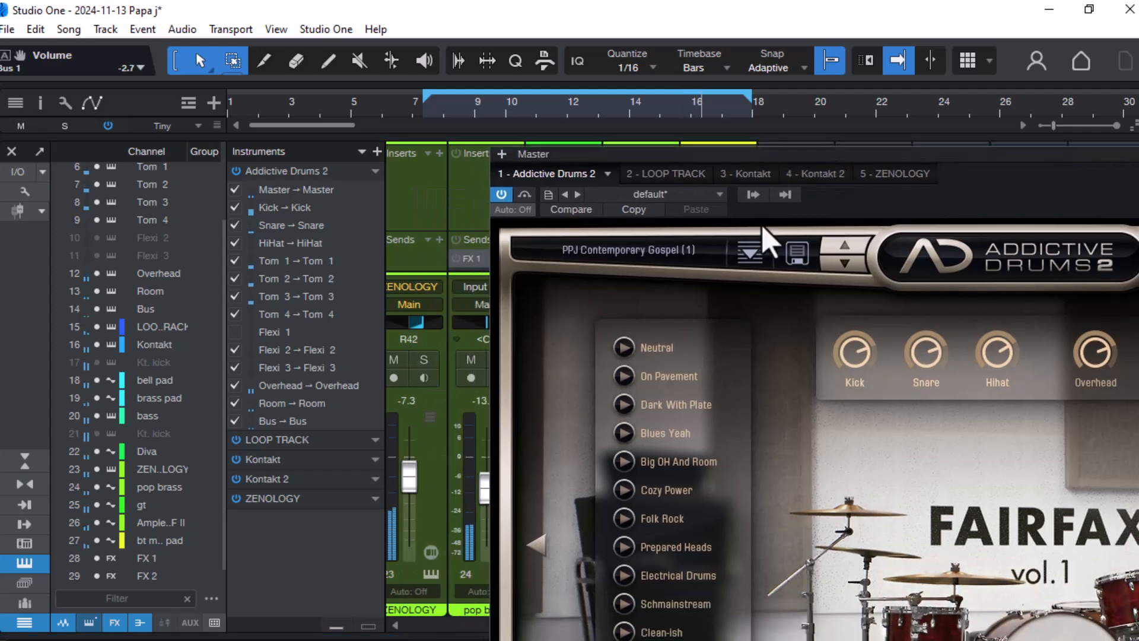
scroll(398, 630, left, 10)
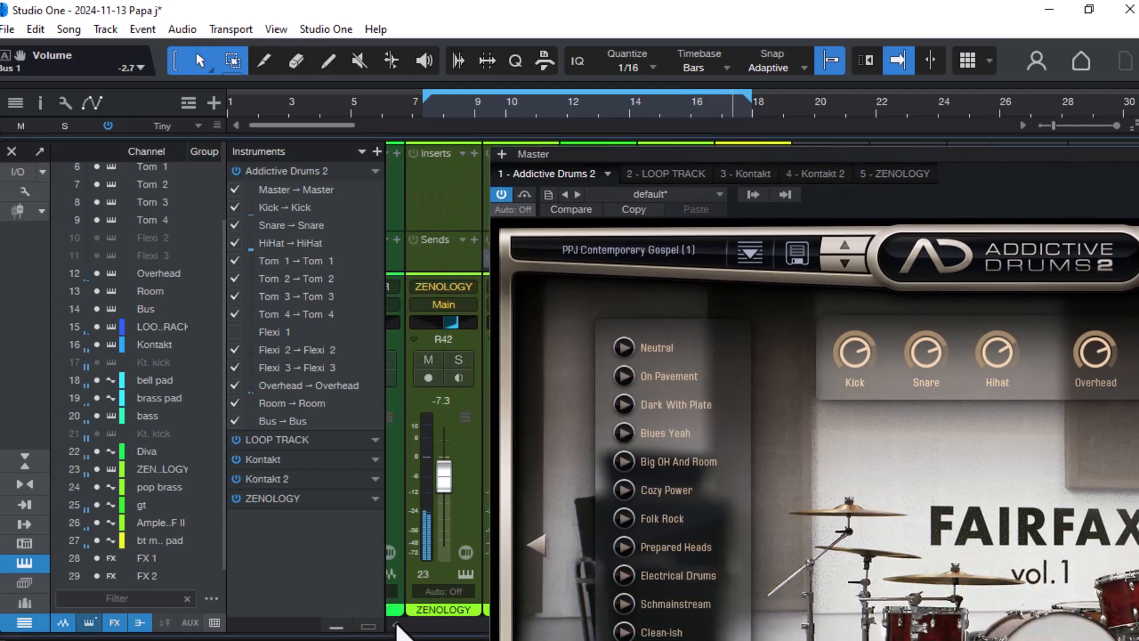
scroll(399, 630, left, 10)
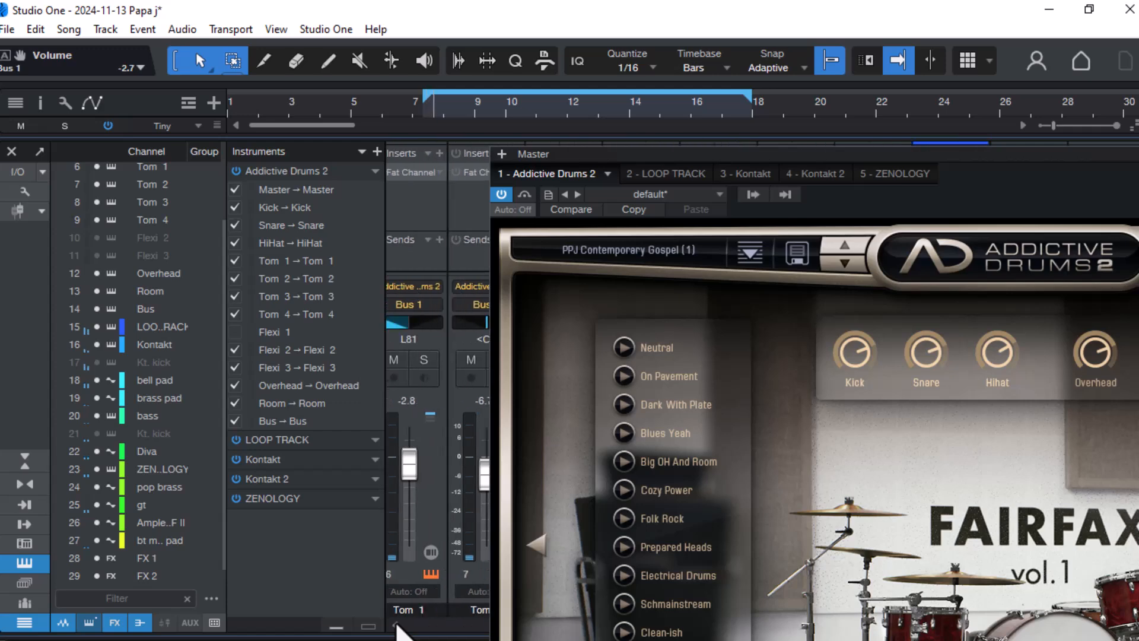
click(415, 422)
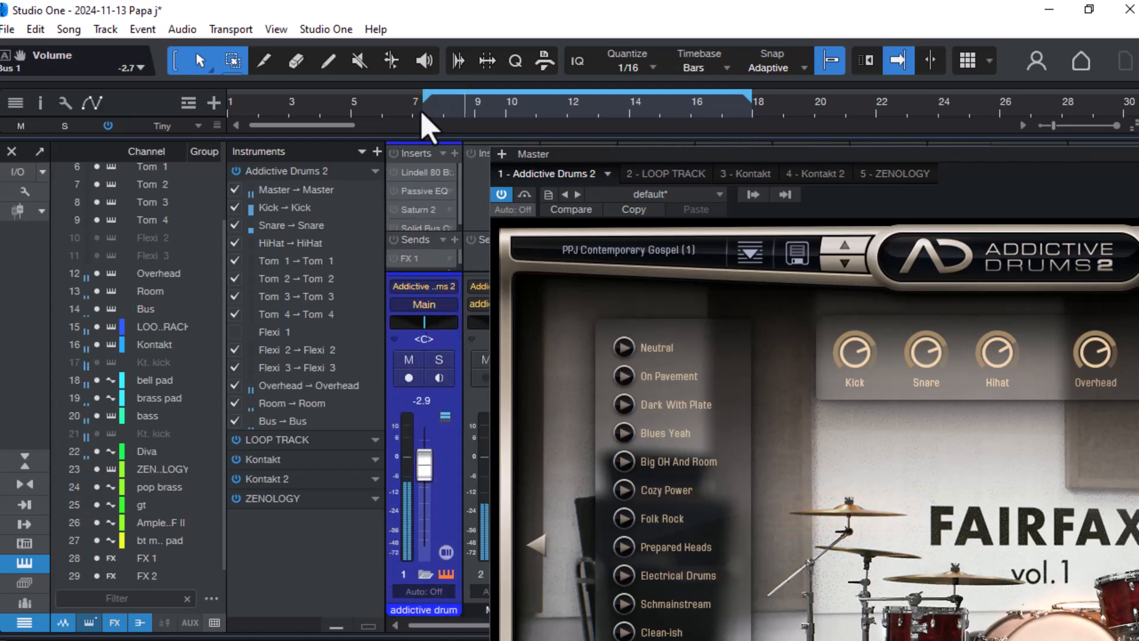
drag(655, 159, 384, 205)
click(547, 171)
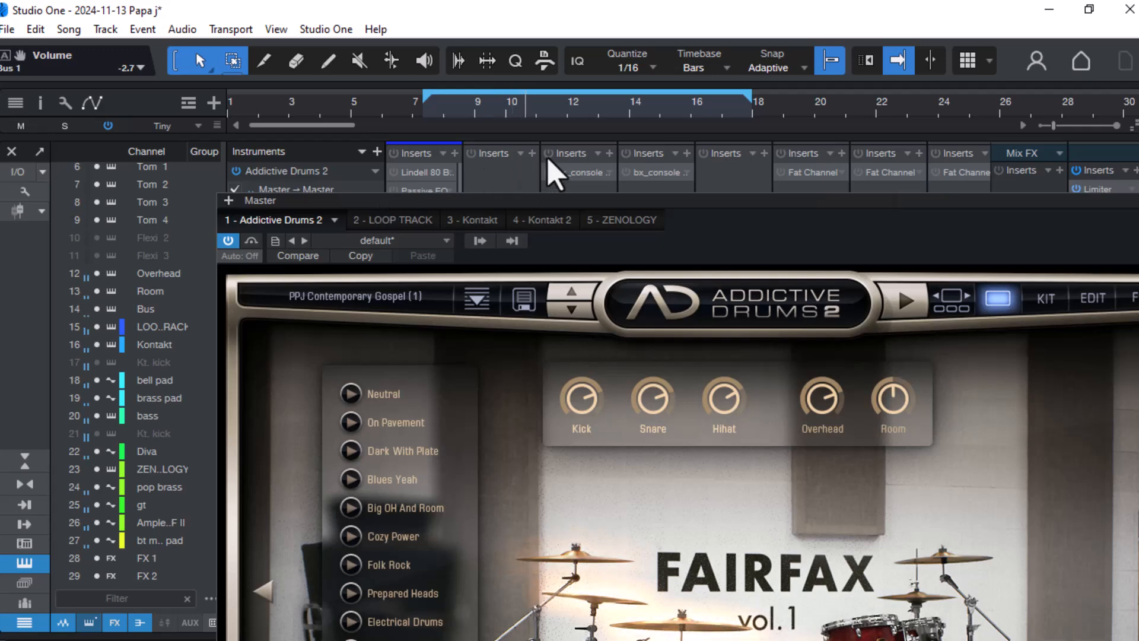
click(781, 172)
click(858, 172)
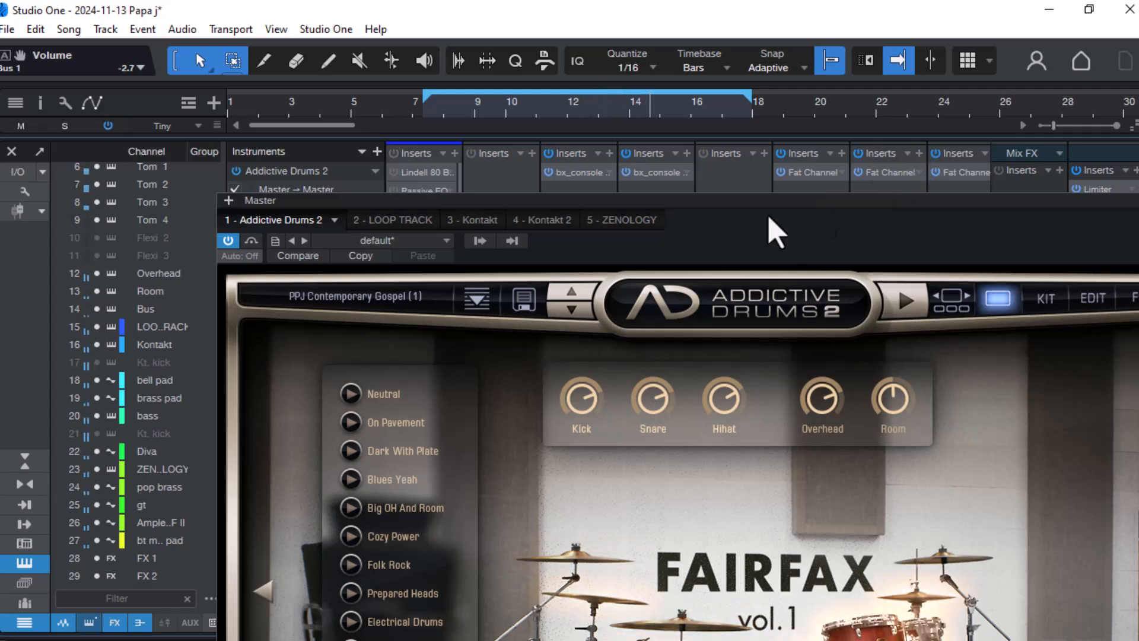
click(394, 153)
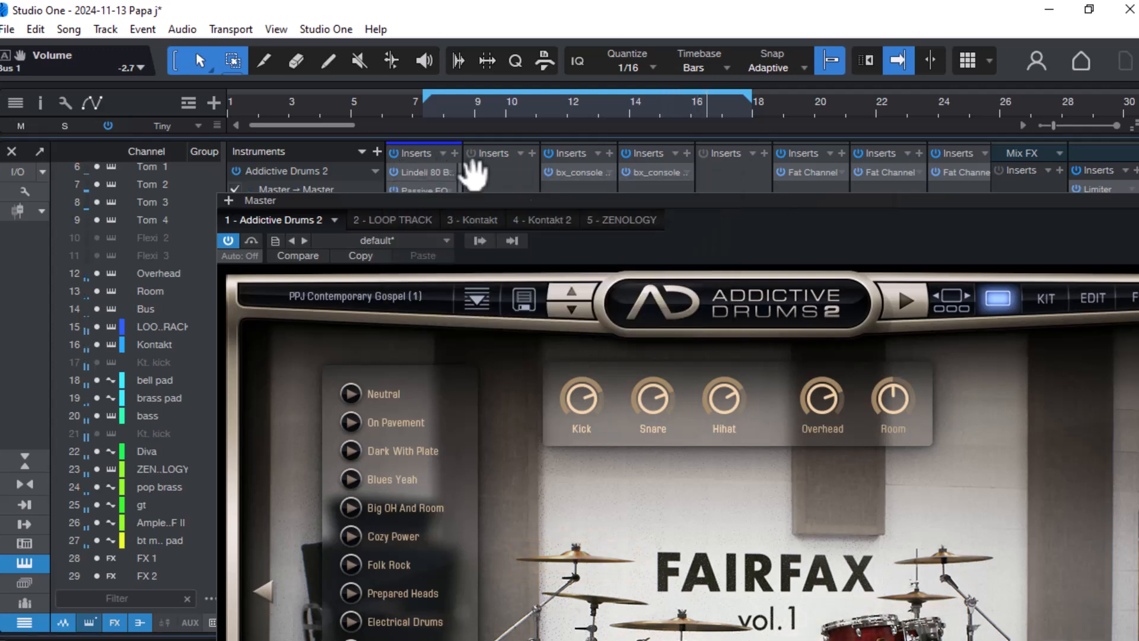
- Hide the mixer and extend the start of the loop range back to bar 1
drag(999, 222, 823, 54)
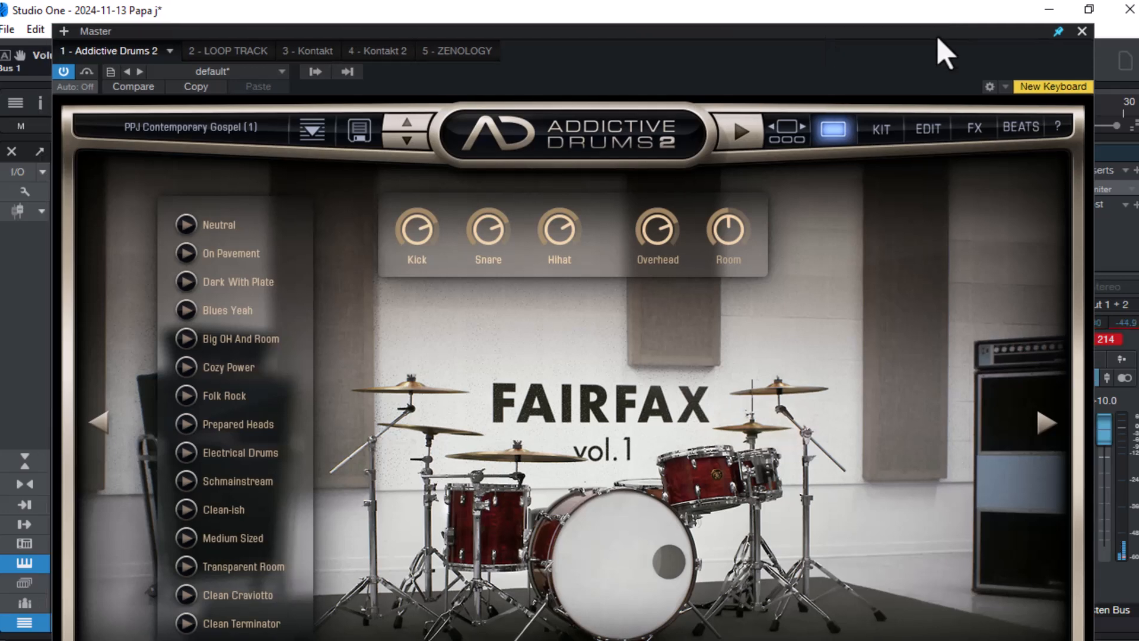
drag(932, 34, 830, 18)
key(F3)
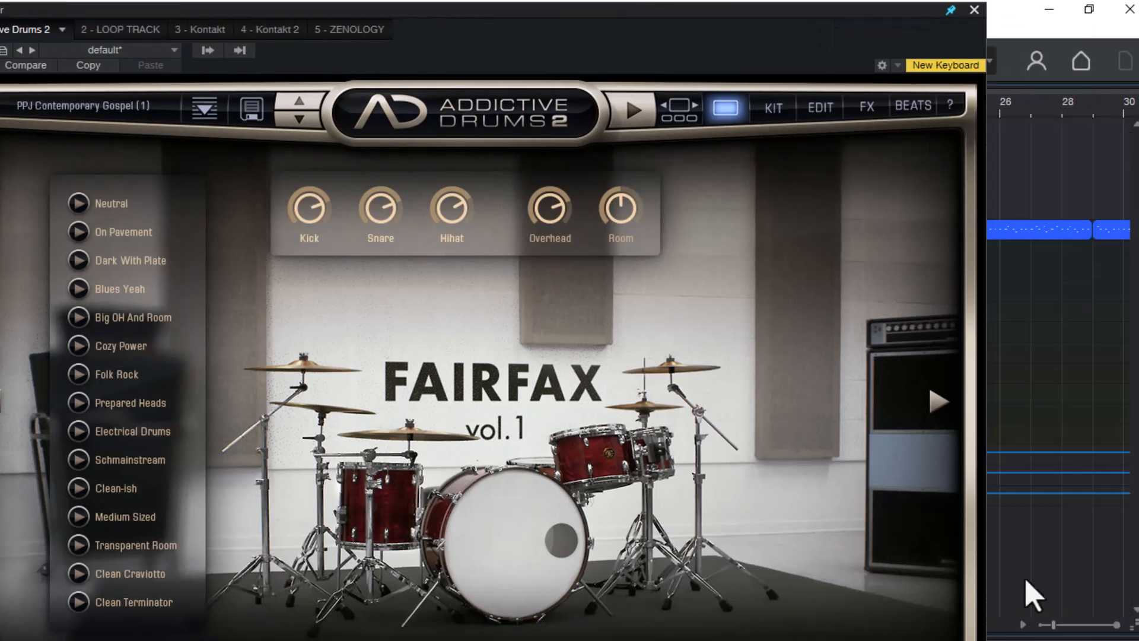
drag(806, 17, 994, 307)
drag(413, 98, 225, 92)
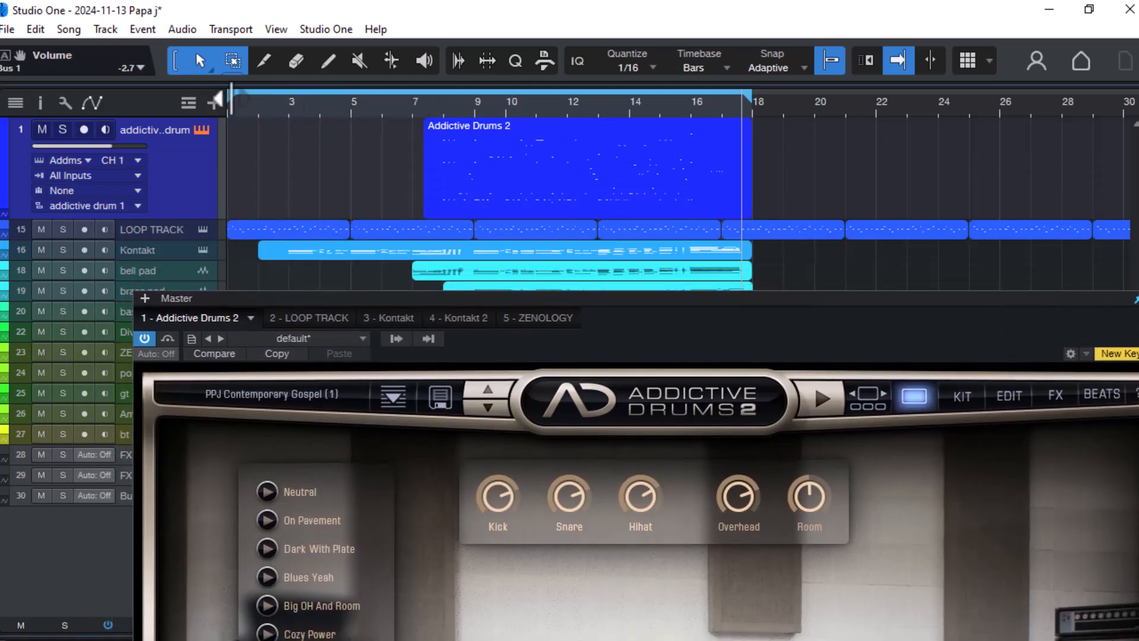
- Play the full song from bar 1 with the PPJ Contemporary Gospel (1) kit in view
key(space)
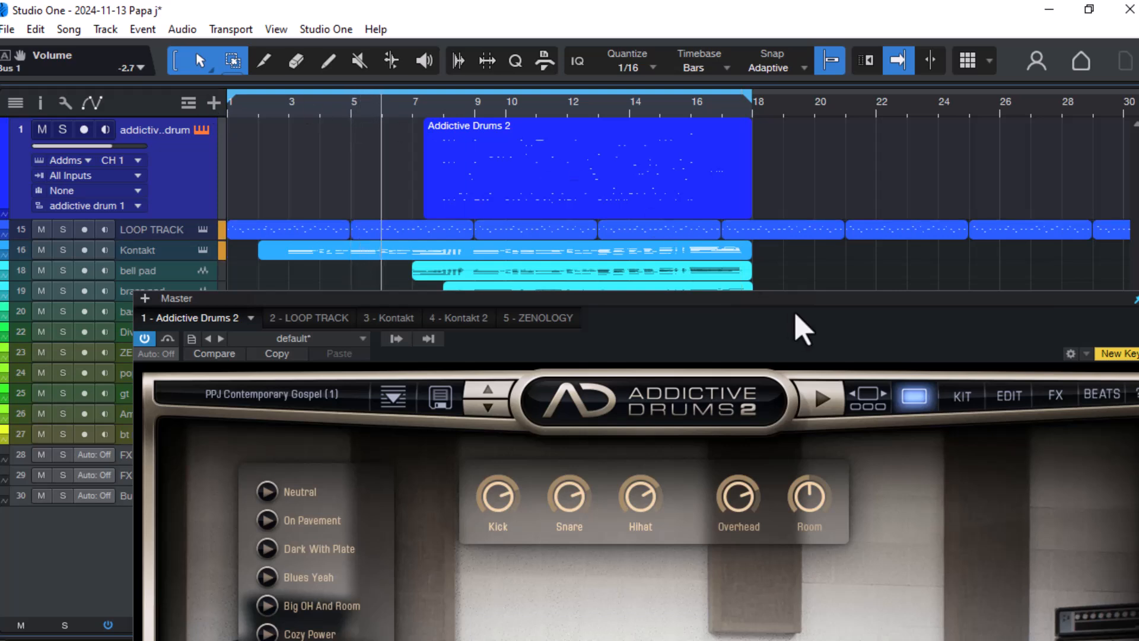
drag(827, 315, 724, 259)
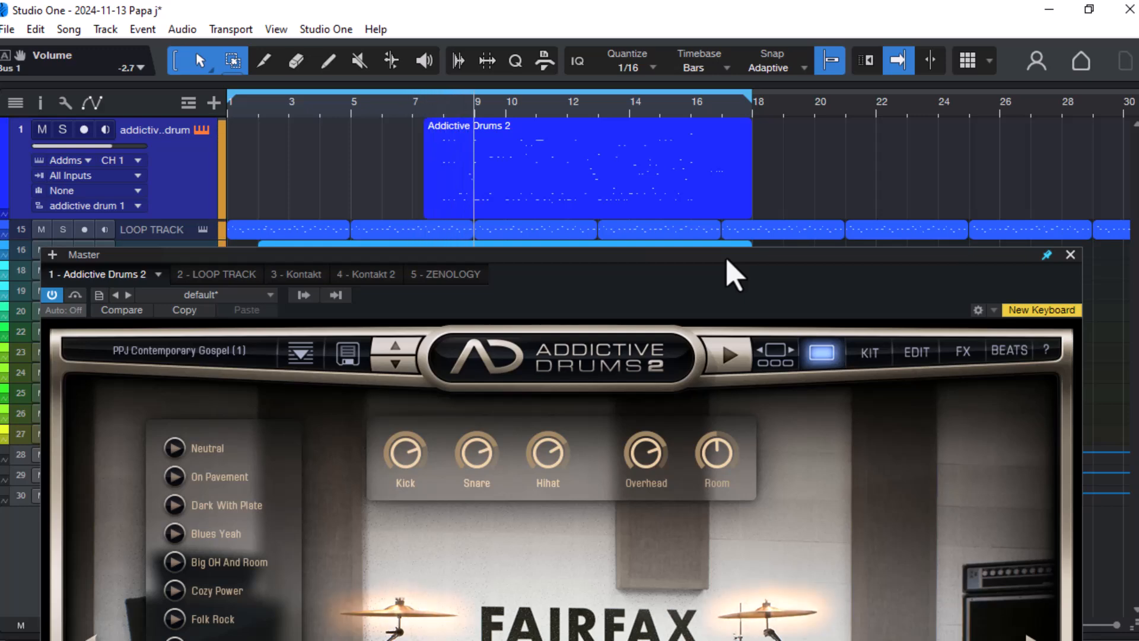
drag(734, 274, 741, 33)
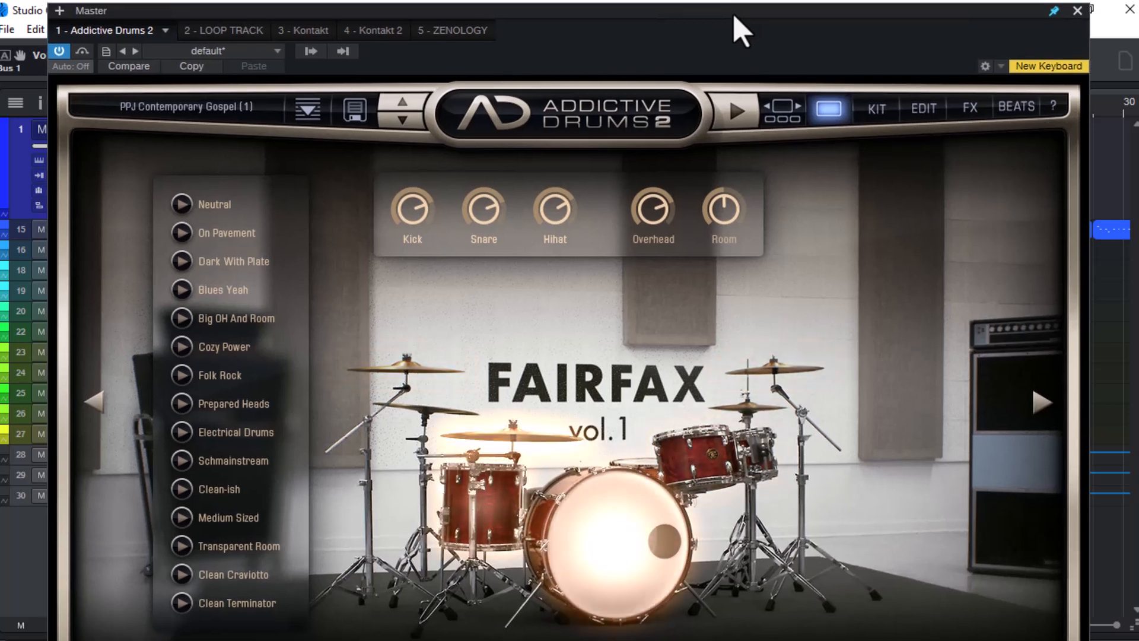